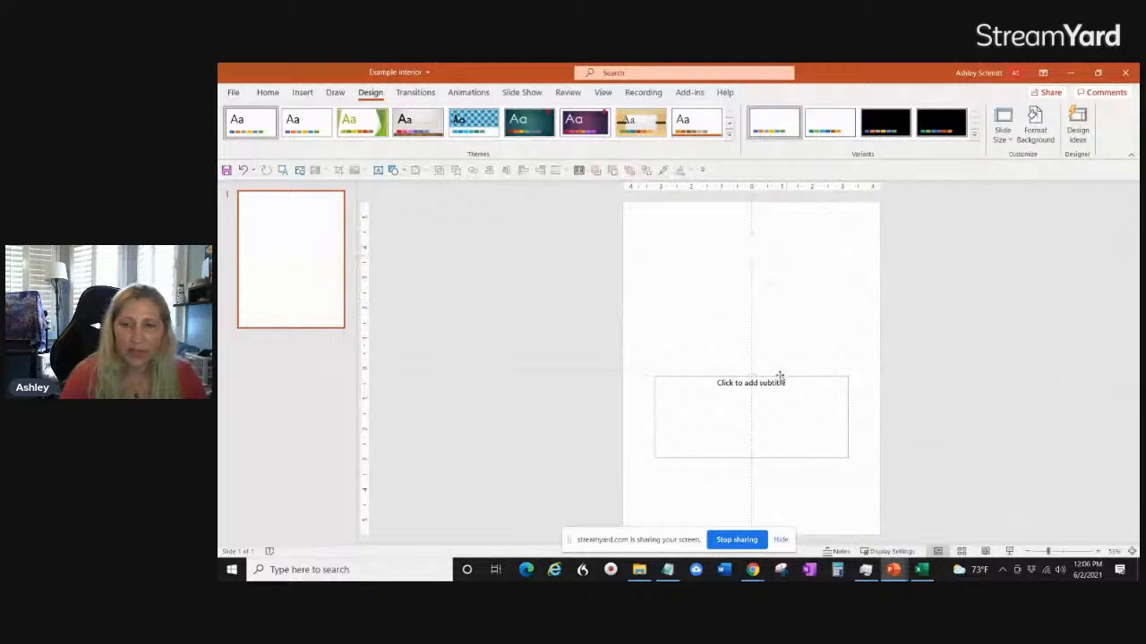
Delete the empty subtitle placeholder from the portrait slide.
left_click(776, 378)
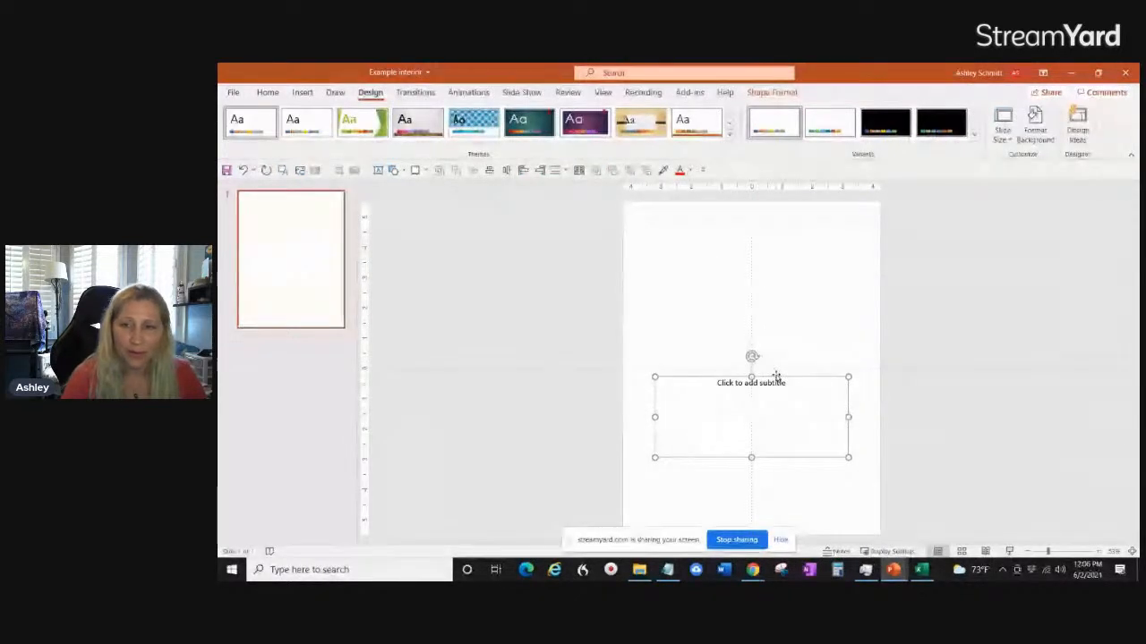
key("Delete")
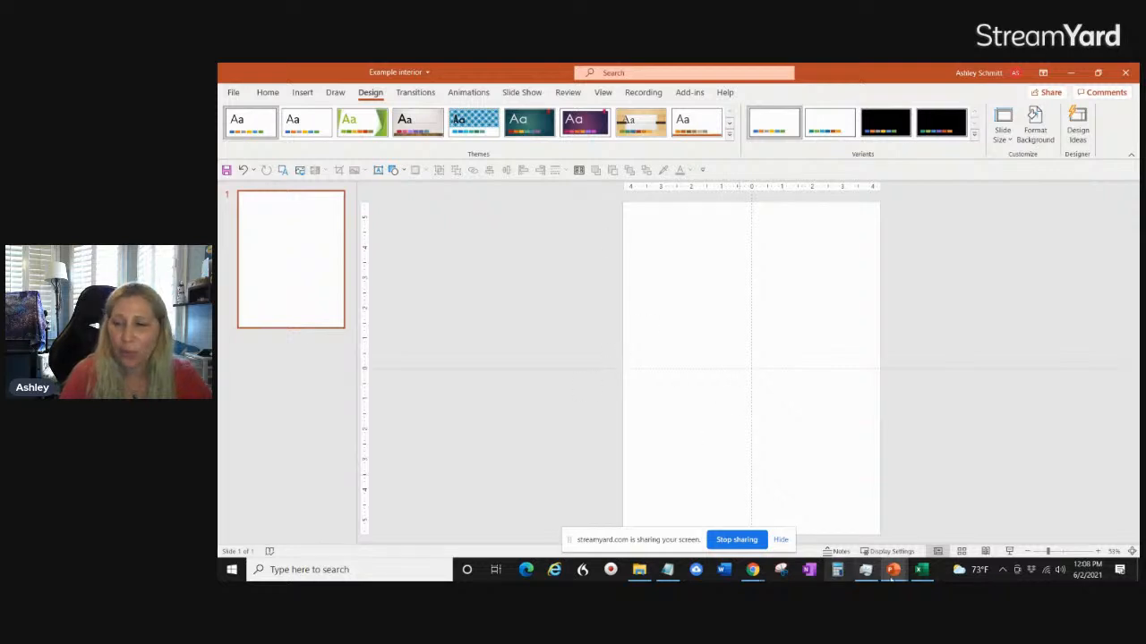
Switch to the KDP Cover size calculator workbook in Excel and review the ink and paper, trim size and page count entries.
left_click(920, 569)
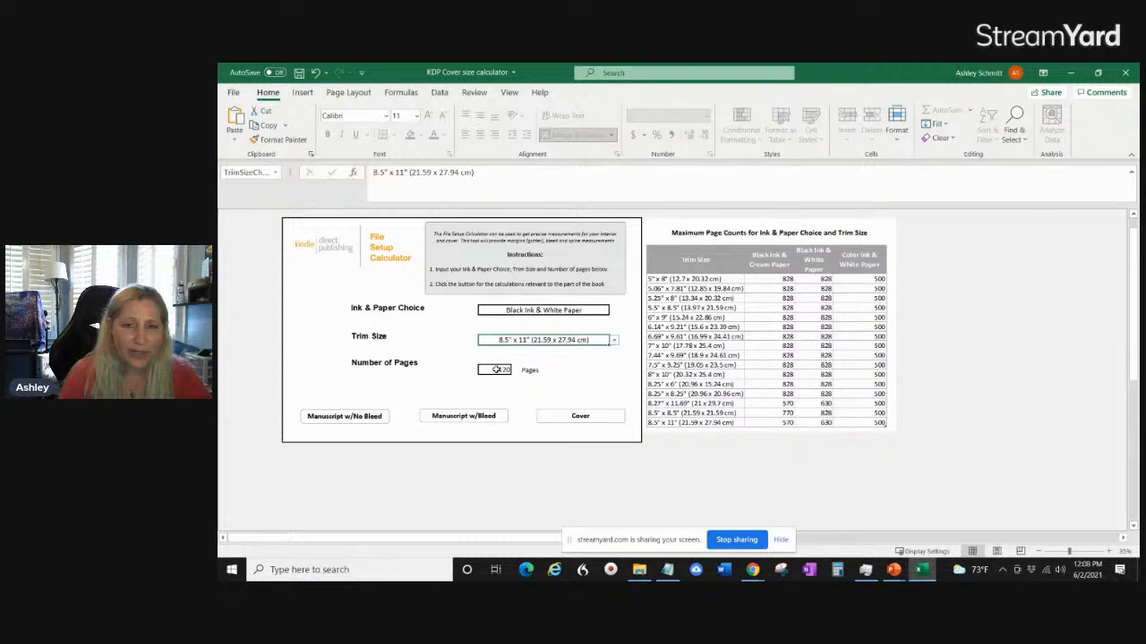
left_click(605, 312)
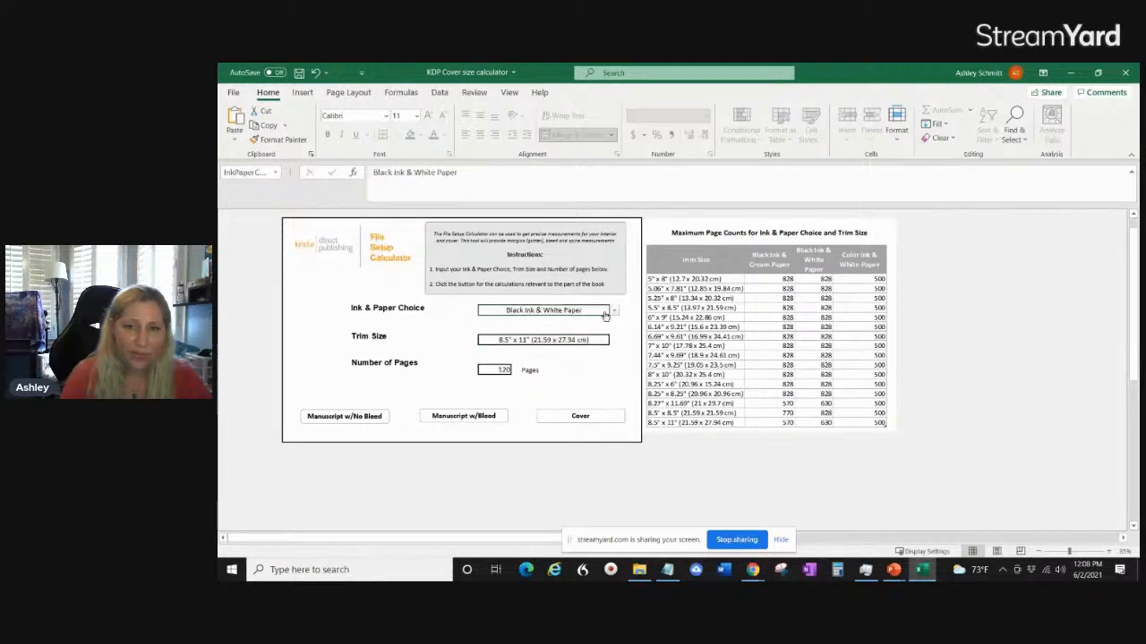
left_click(614, 340)
key("Escape")
left_click(497, 370)
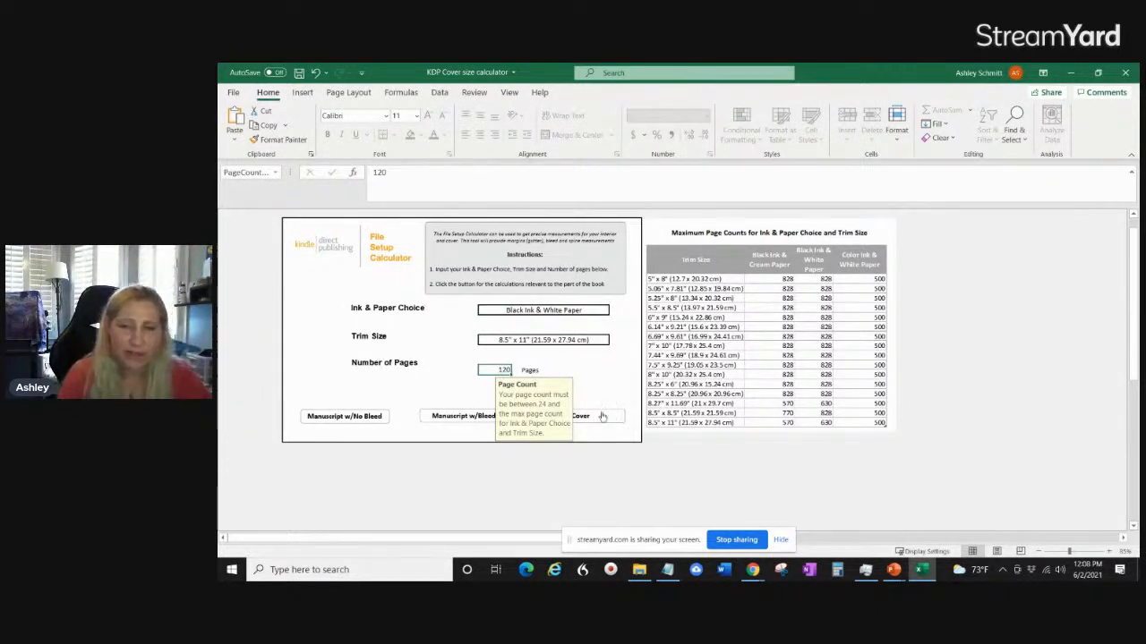
left_click(504, 371)
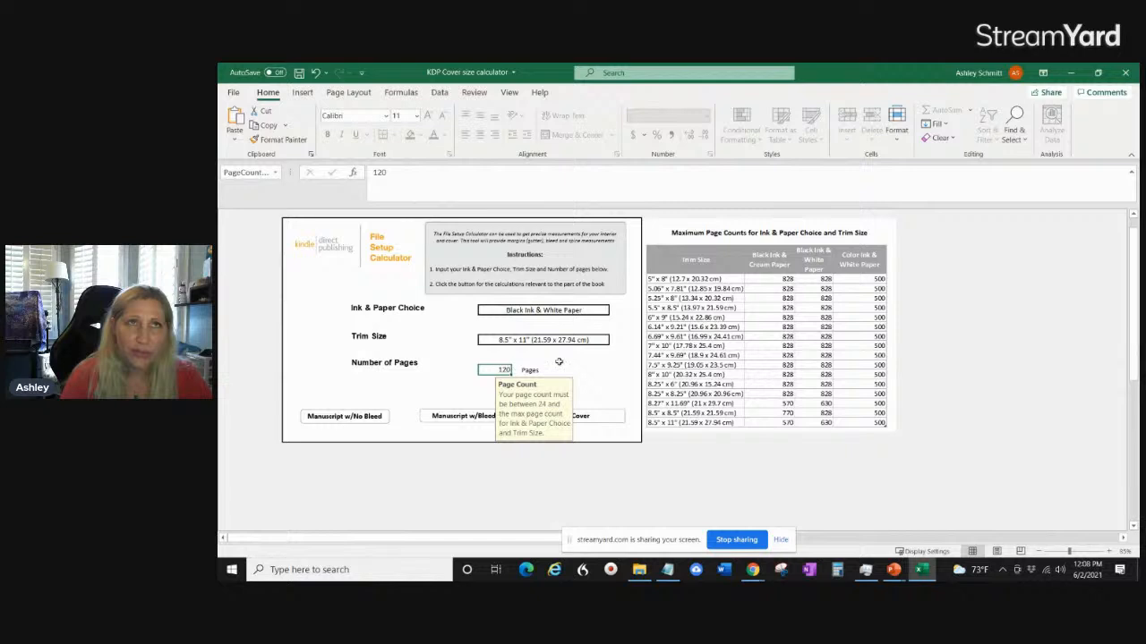
Open the Manuscript w/No Bleed layout and examine its trim size, safe zone and margin measurements.
left_click(340, 417)
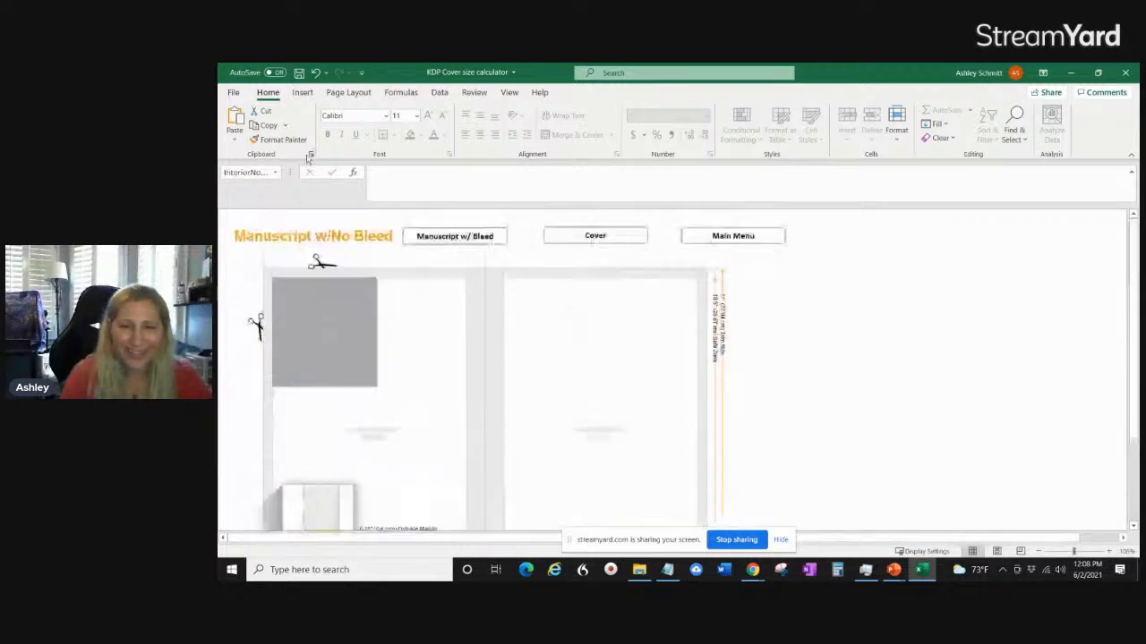
left_click(723, 236)
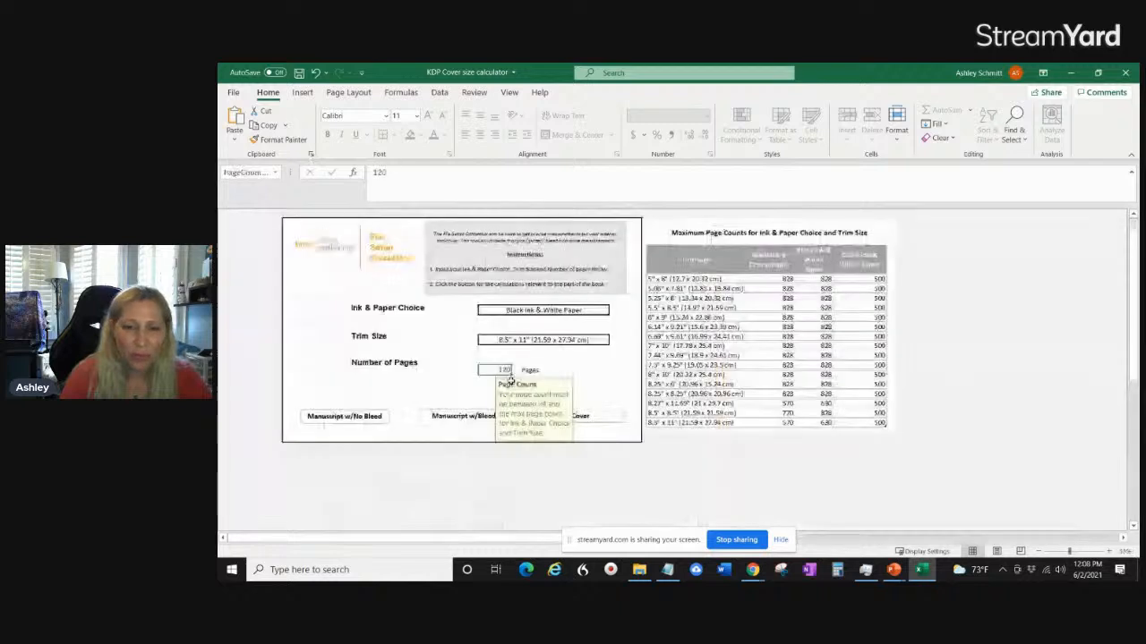
left_click(353, 427)
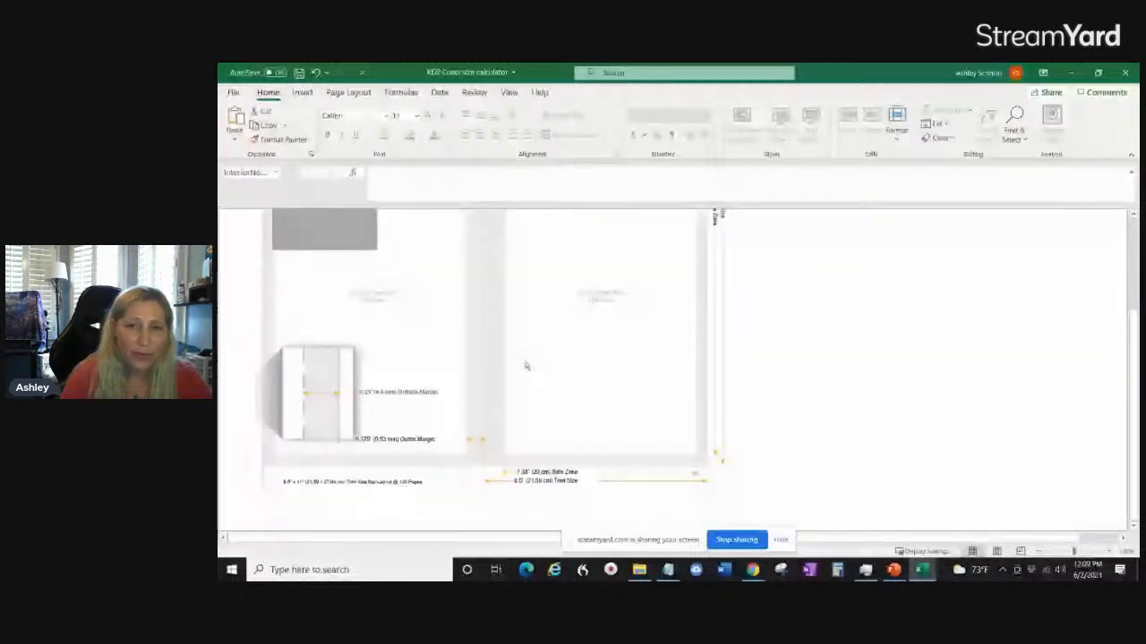
scroll(526, 366, "up", 3)
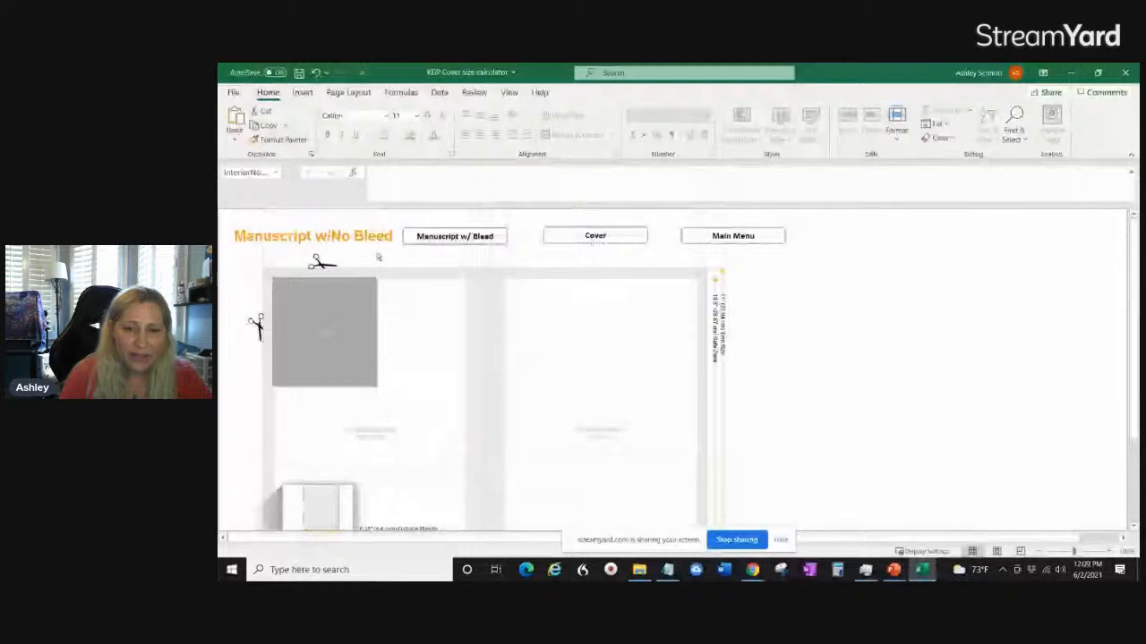
scroll(430, 373, "down", 2)
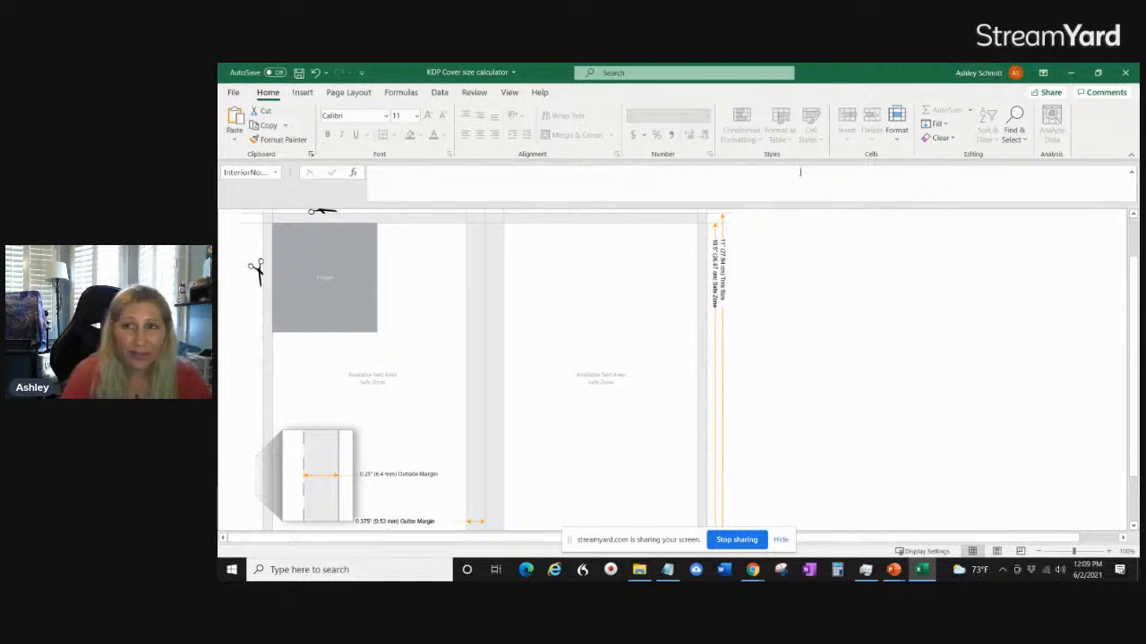
scroll(454, 294, "up", 2)
Open the Cover layout and examine its spine, bleed, margin, cover width and cover height measurements.
left_click(601, 234)
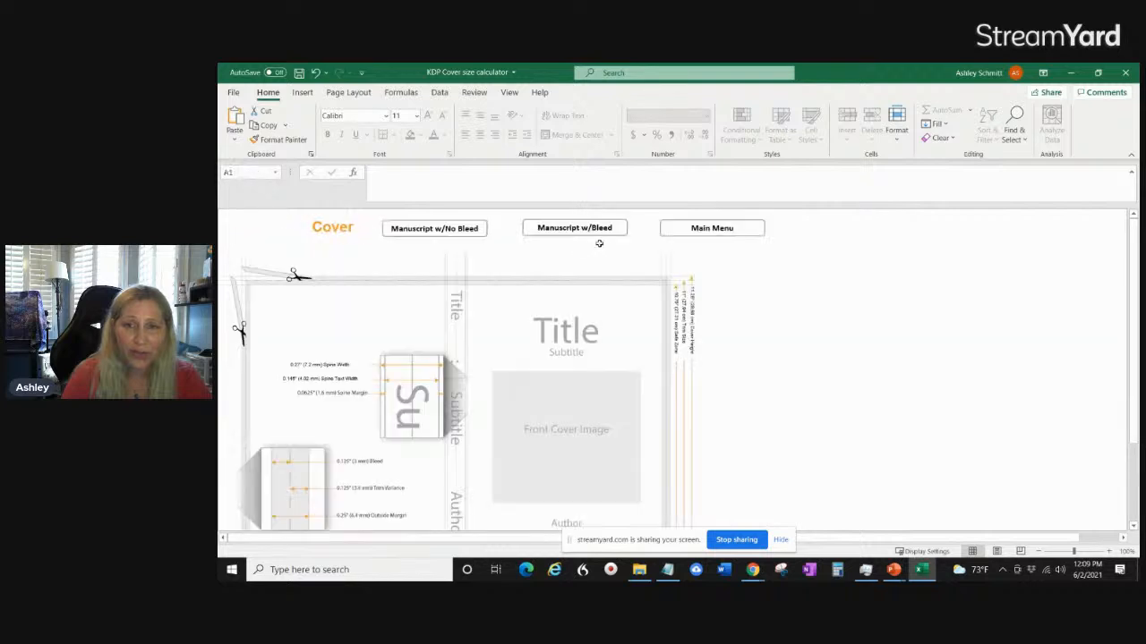
scroll(730, 321, "down", 1)
scroll(734, 324, "down", 1)
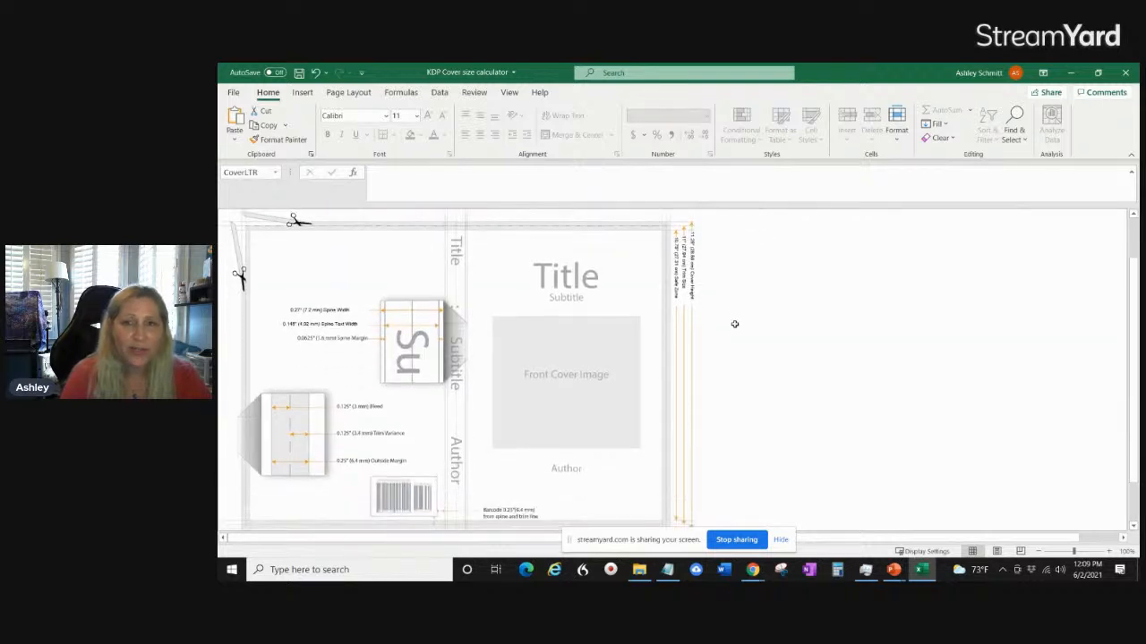
scroll(734, 324, "down", 1)
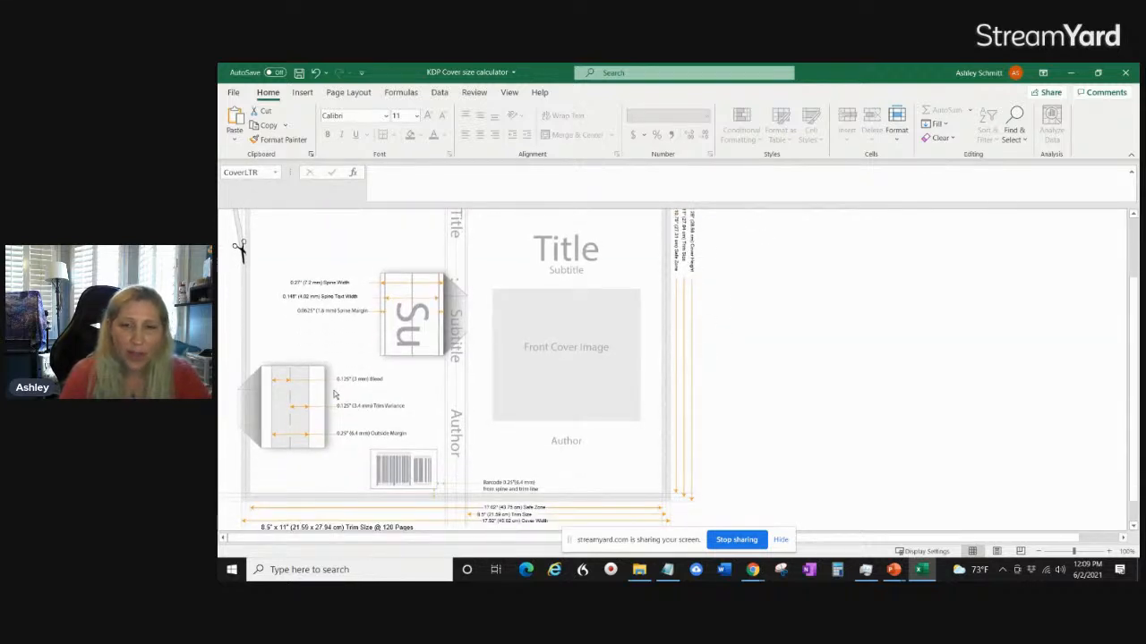
scroll(800, 417, "up", 2)
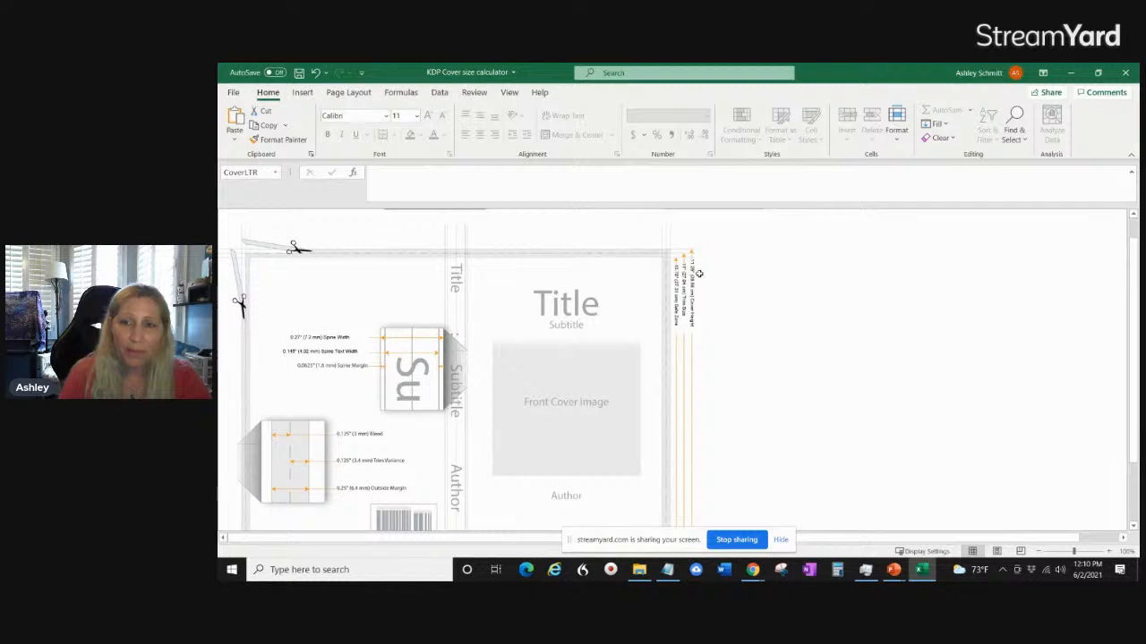
scroll(645, 355, "down", 1)
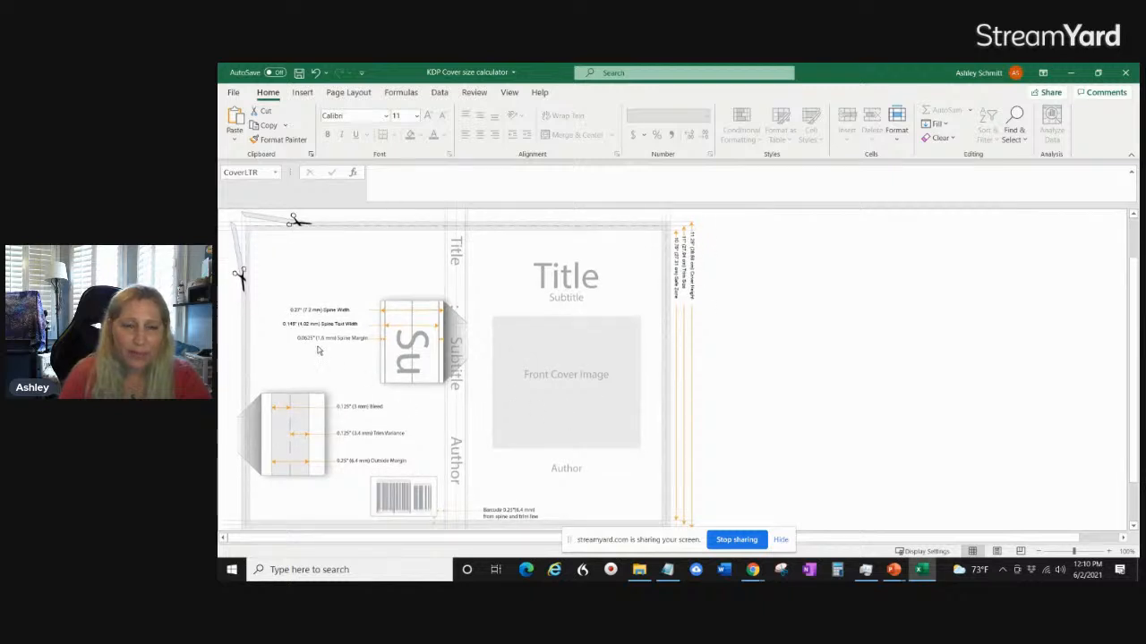
scroll(590, 291, "up", 2)
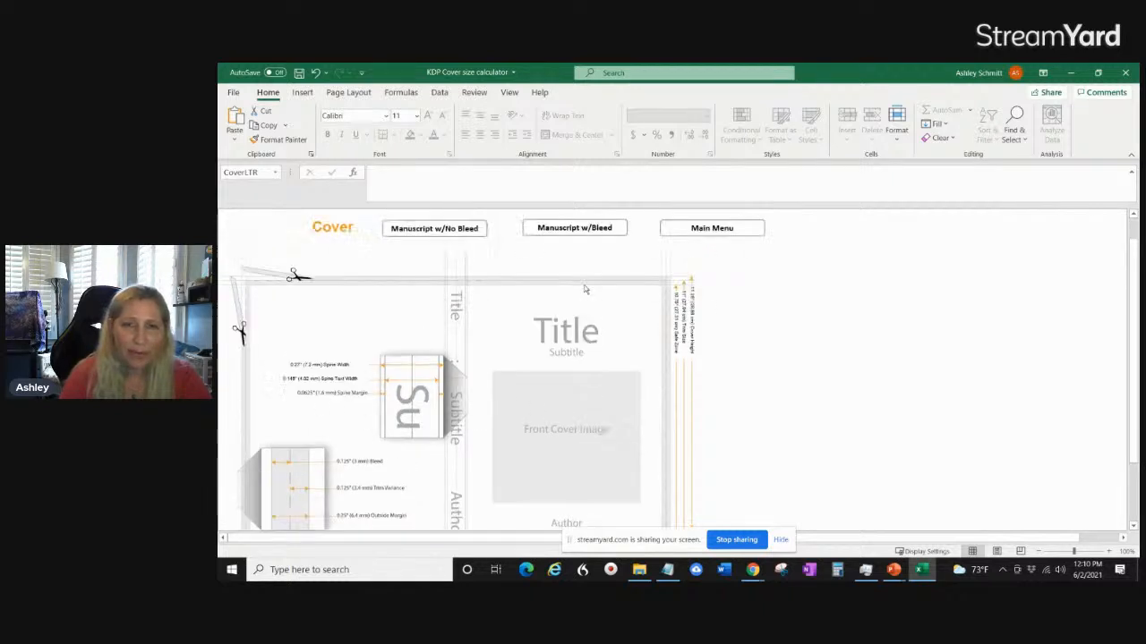
Go back to the Manuscript w/No Bleed layout, check the outside and gutter margins, and return to the PowerPoint slide.
left_click(454, 235)
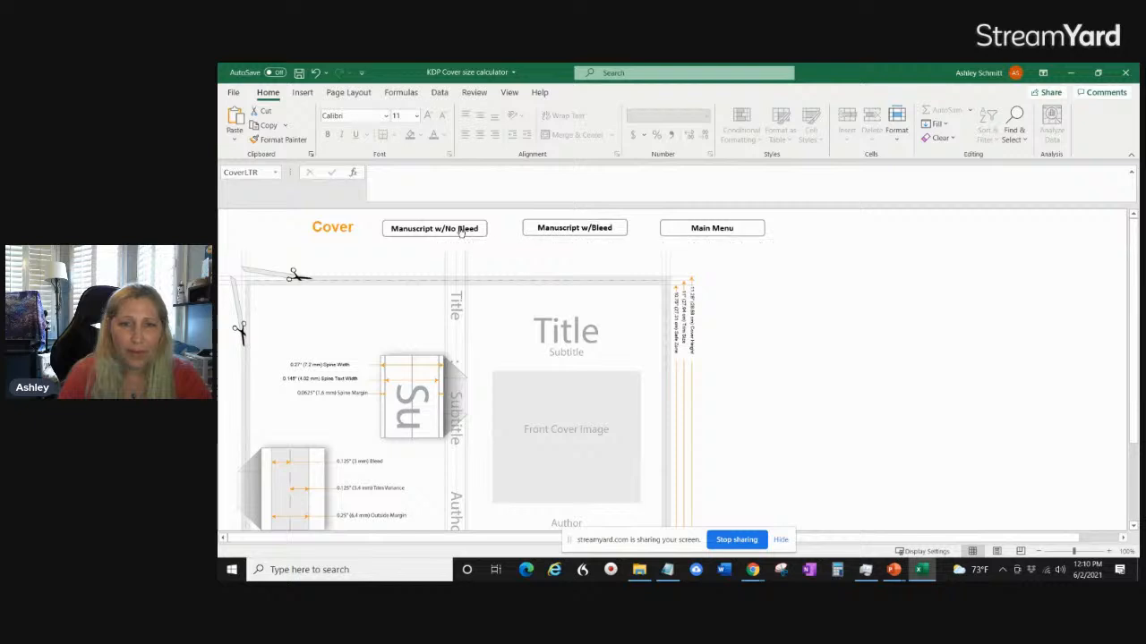
scroll(404, 335, "down", 5)
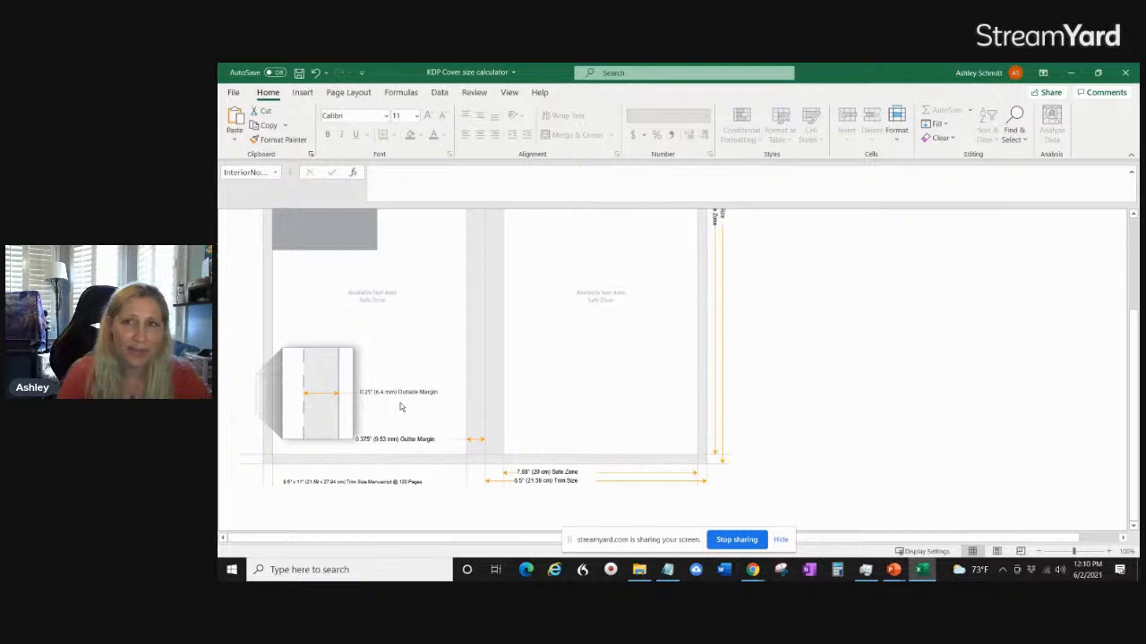
left_click(1071, 74)
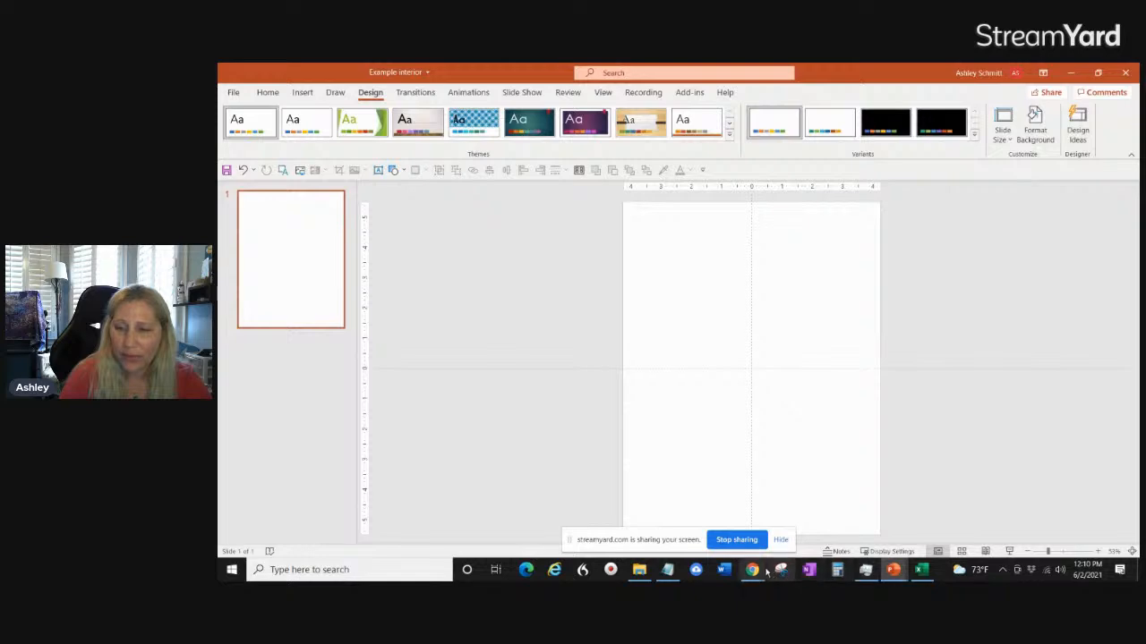
Switch to the KDP Create a Paperback Cover help page in Chrome and follow its calculator link to the paperback file setup calculator download.
mouse_move(750, 574)
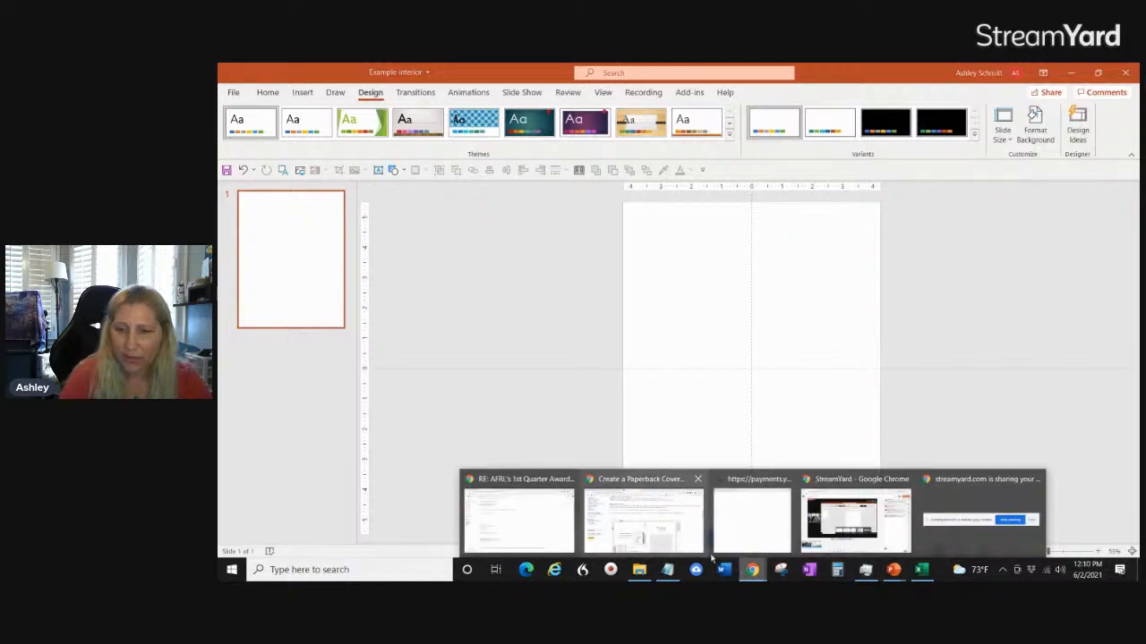
mouse_move(855, 530)
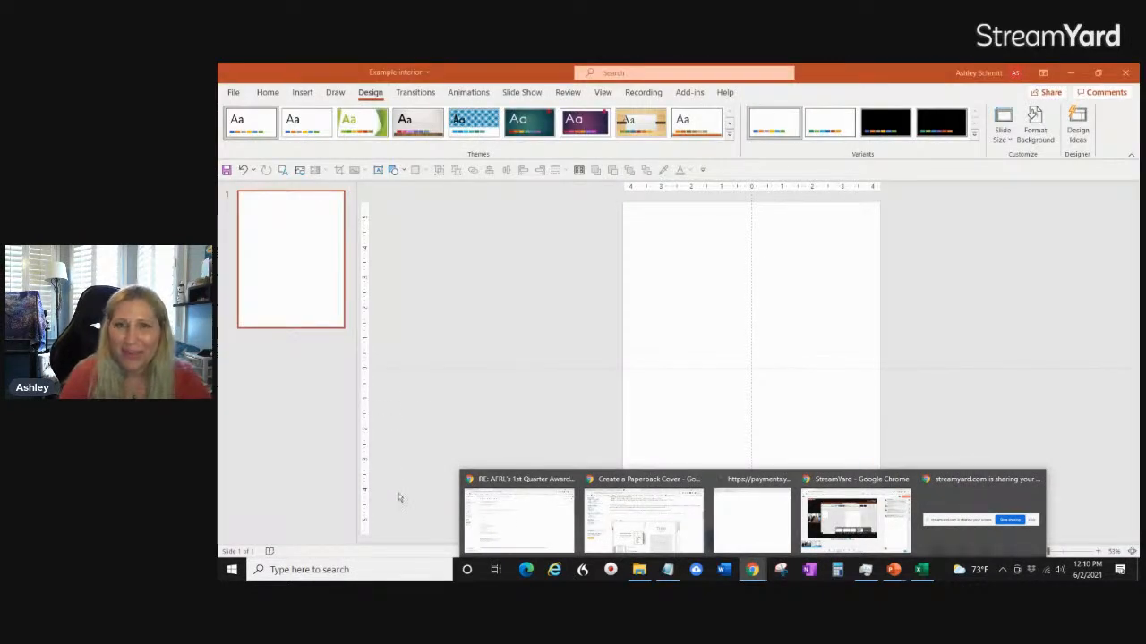
left_click(664, 536)
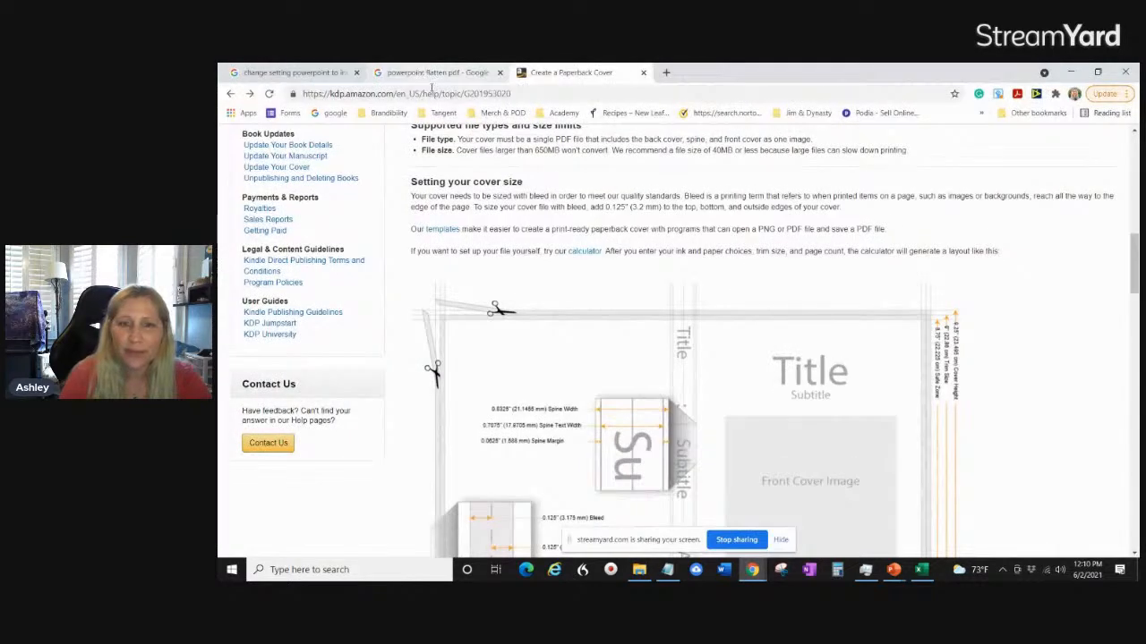
scroll(569, 243, "up", 10)
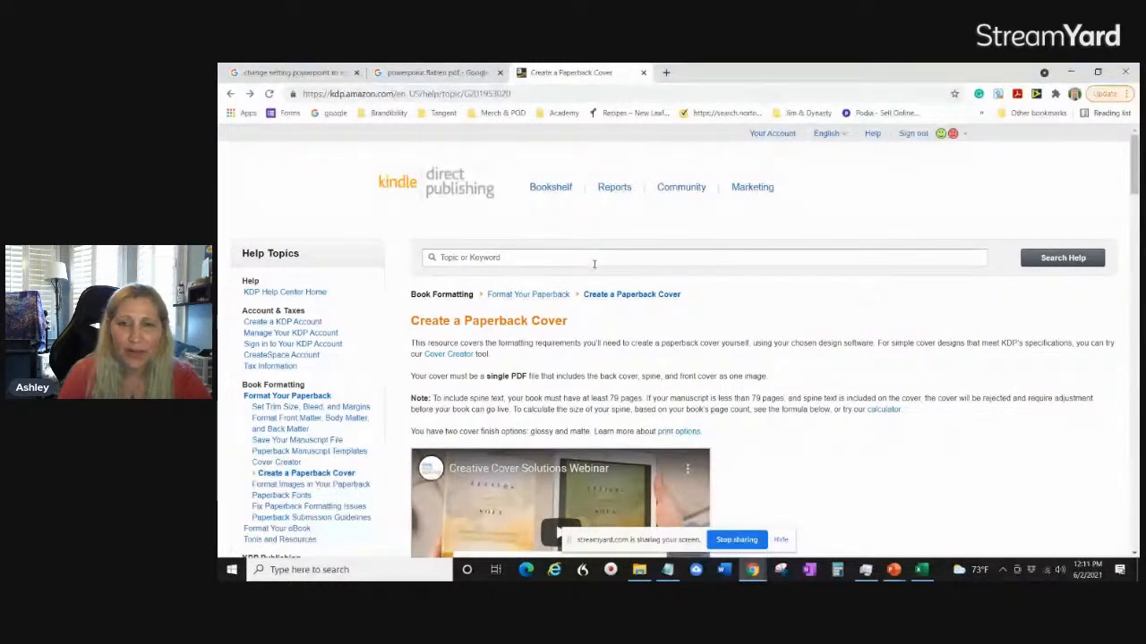
scroll(594, 269, "down", 3)
scroll(593, 278, "down", 8)
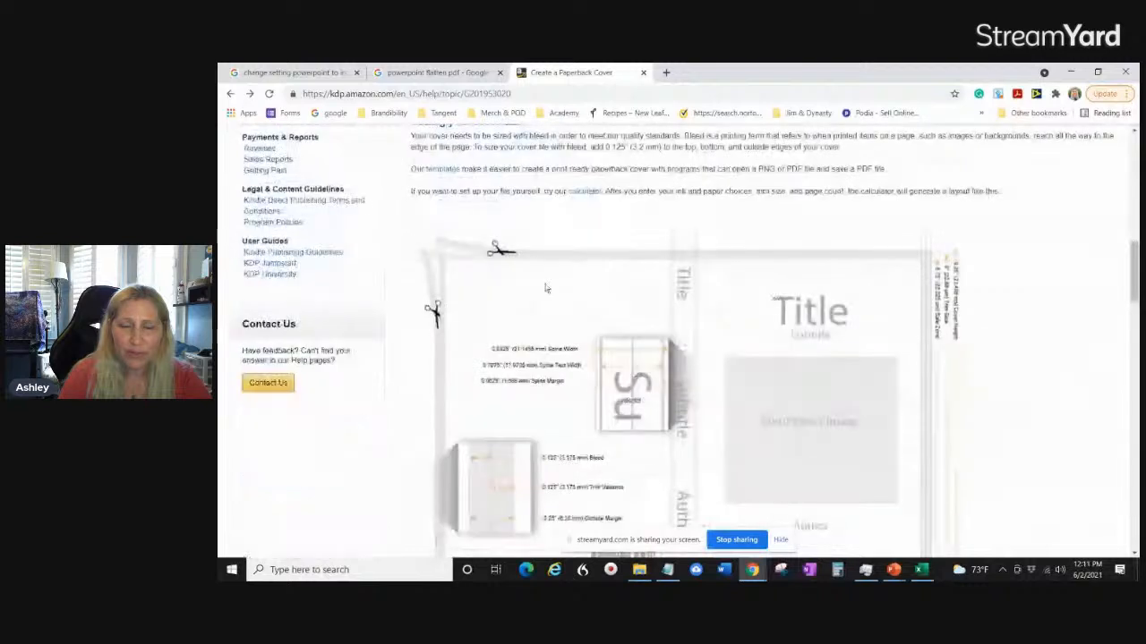
left_click(586, 192)
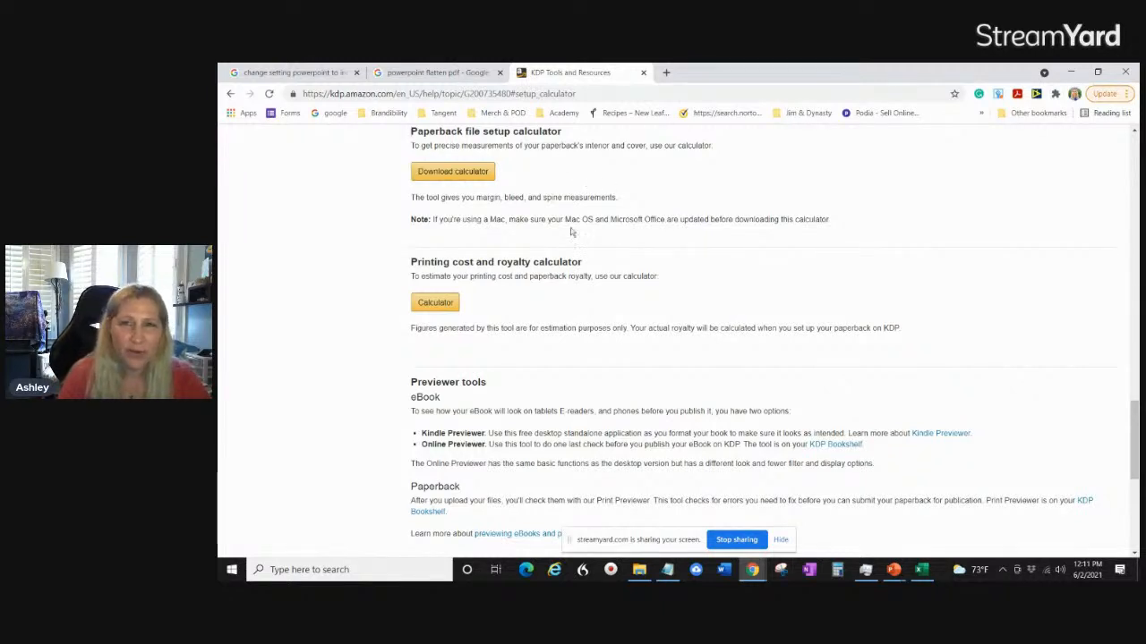
scroll(567, 225, "up", 1)
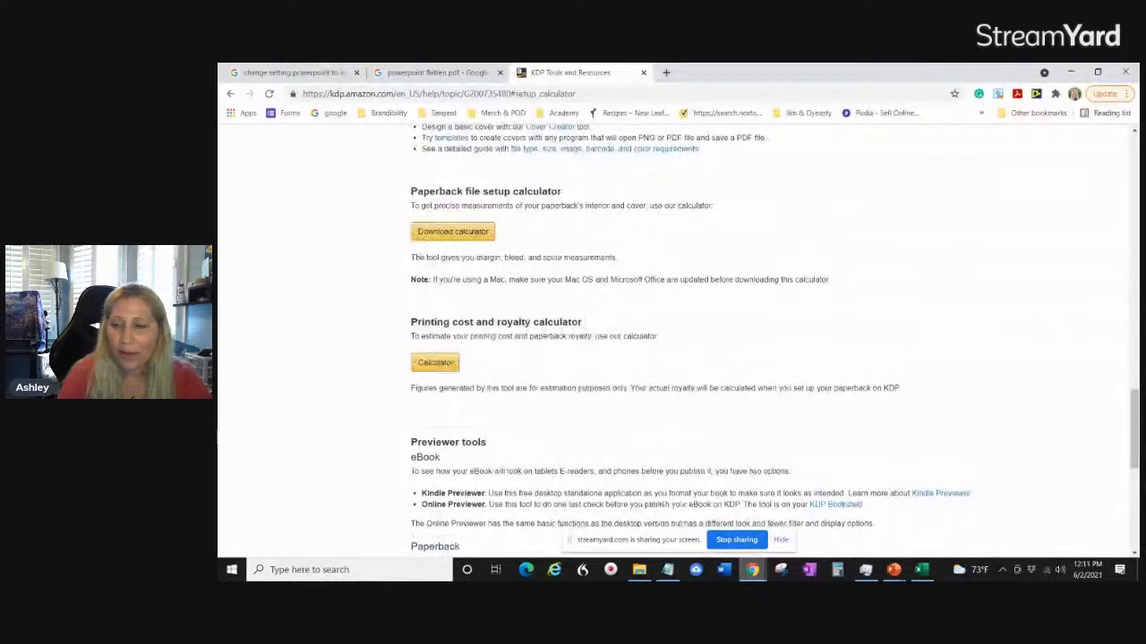
Return to the Example interior presentation in PowerPoint and add a vertical guide about 3.5 inches right of the slide's center.
left_click(891, 569)
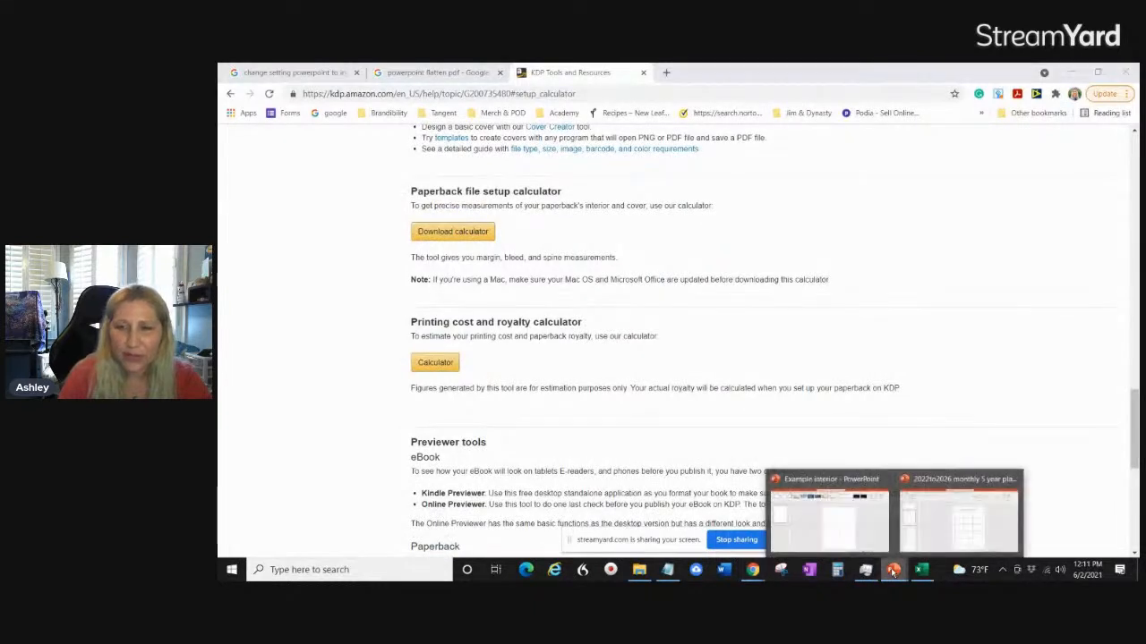
left_click(861, 550)
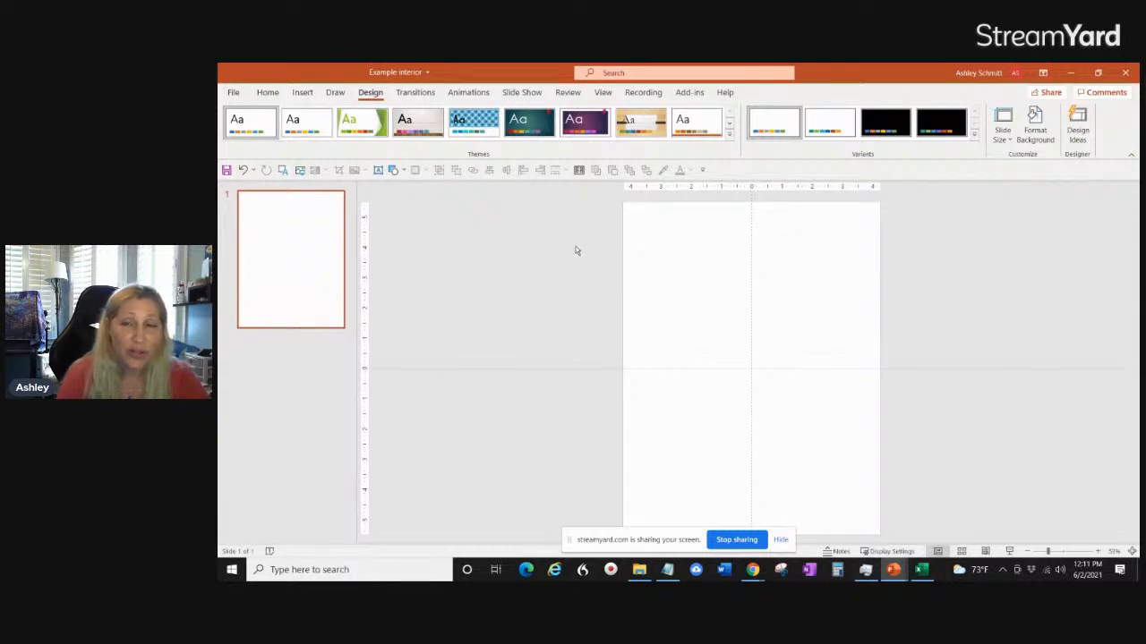
right_click(510, 317)
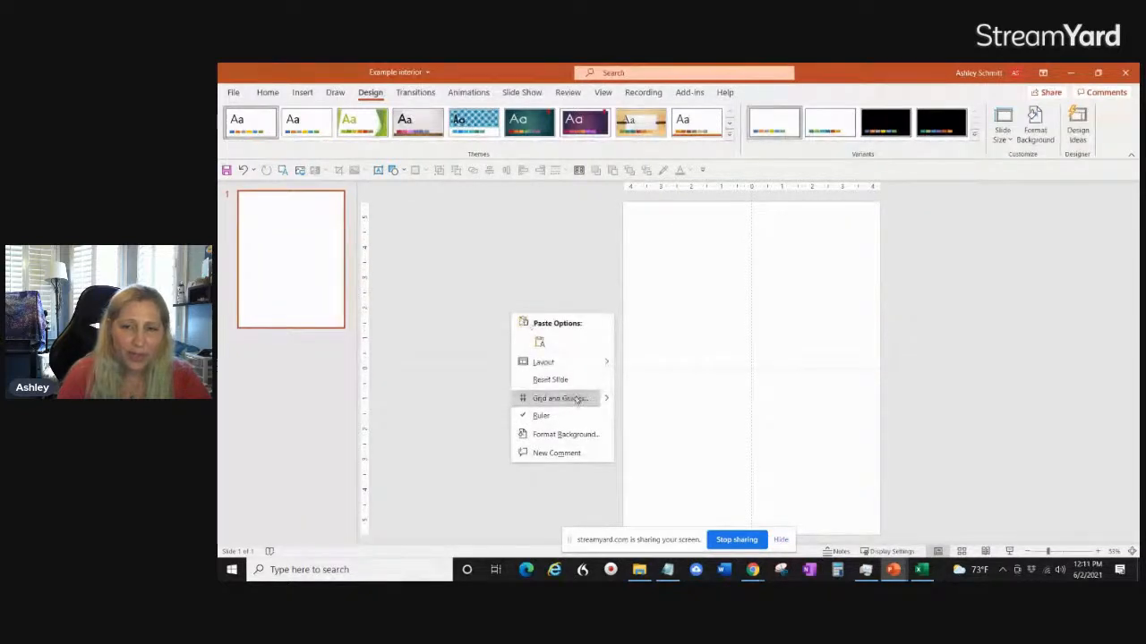
mouse_move(606, 400)
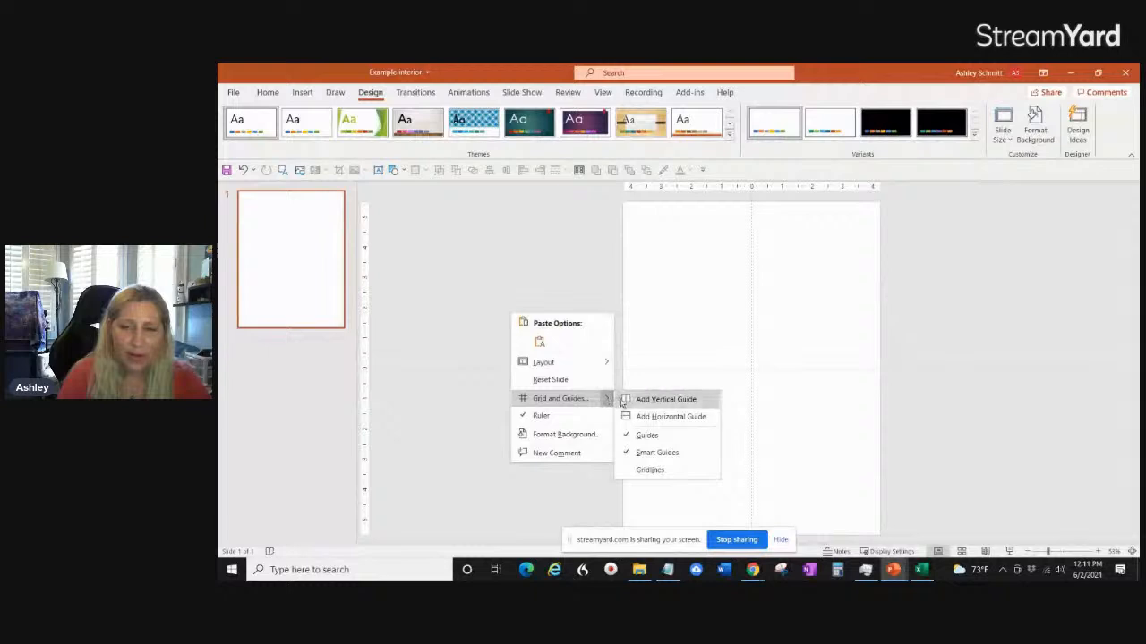
left_click(643, 403)
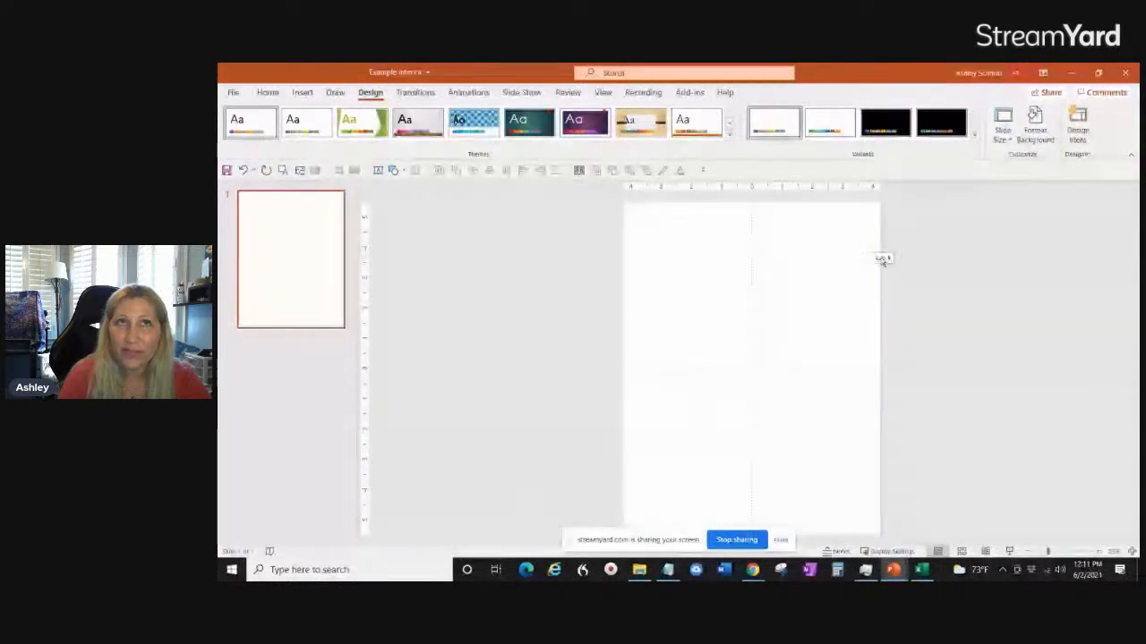
left_click_drag(882, 260, 858, 259)
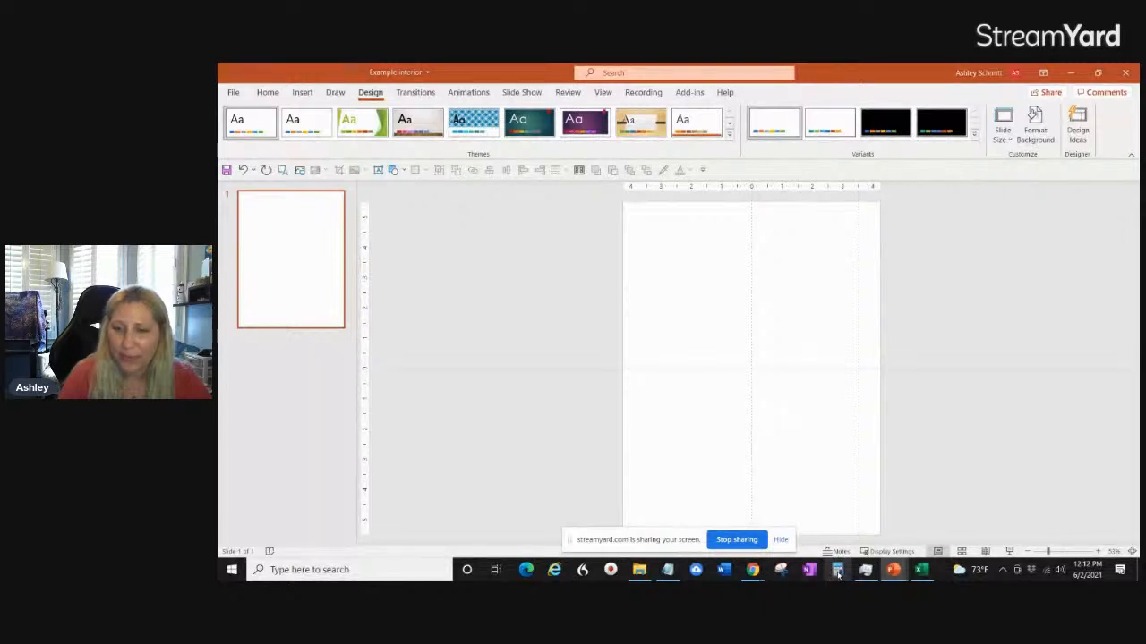
Open the Calculator and enter 4.5 as the starting number.
left_click(838, 574)
left_click(838, 574)
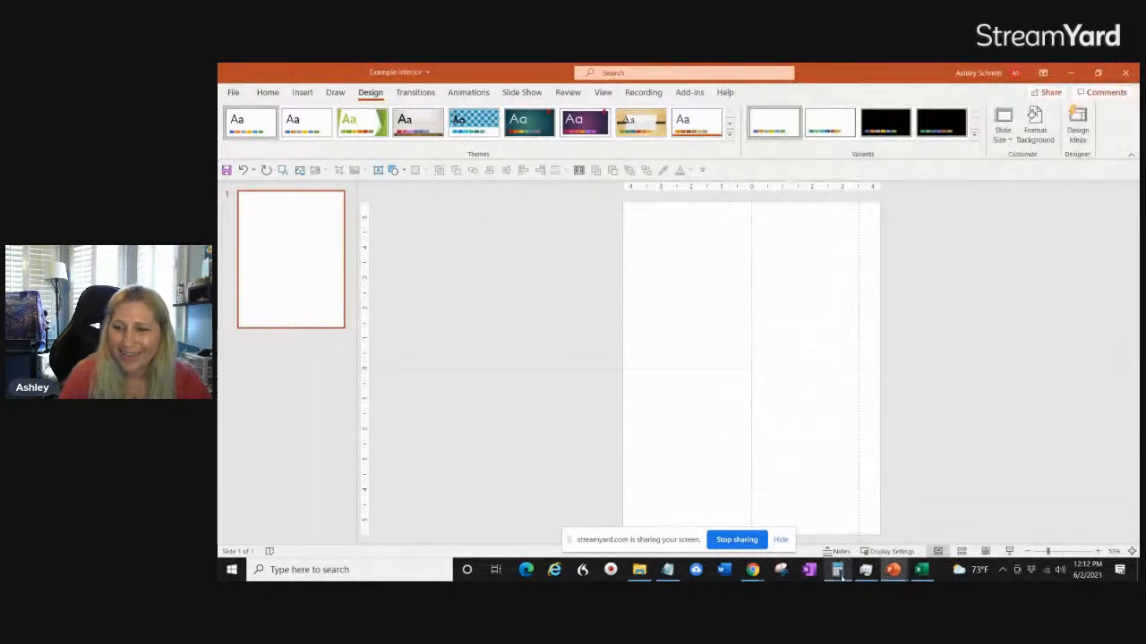
left_click(839, 574)
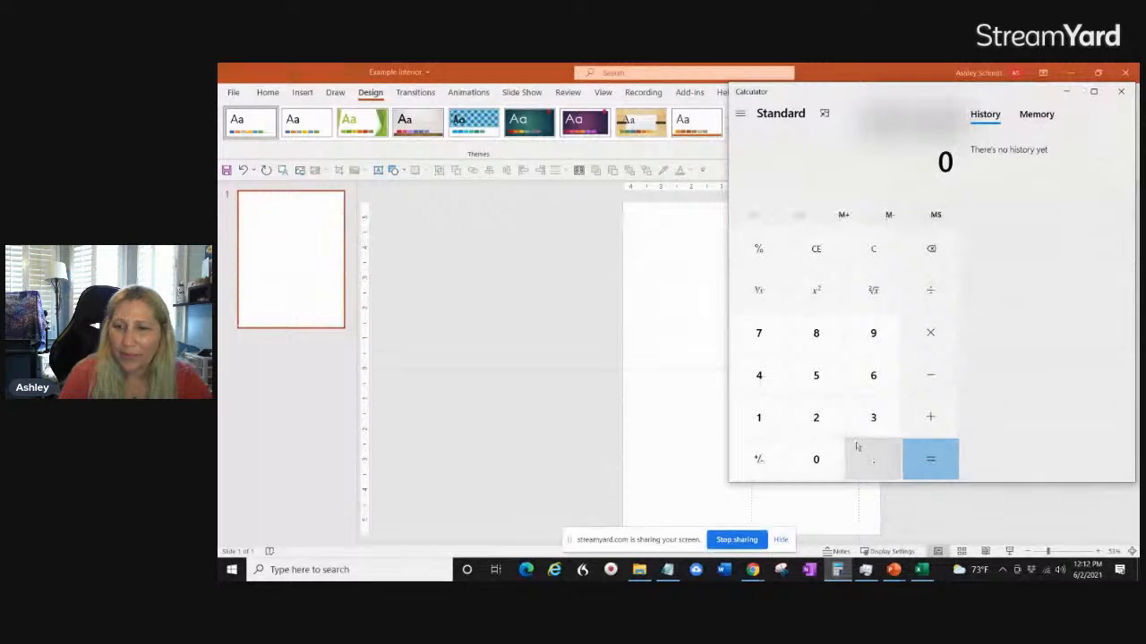
left_click(756, 376)
left_click(873, 459)
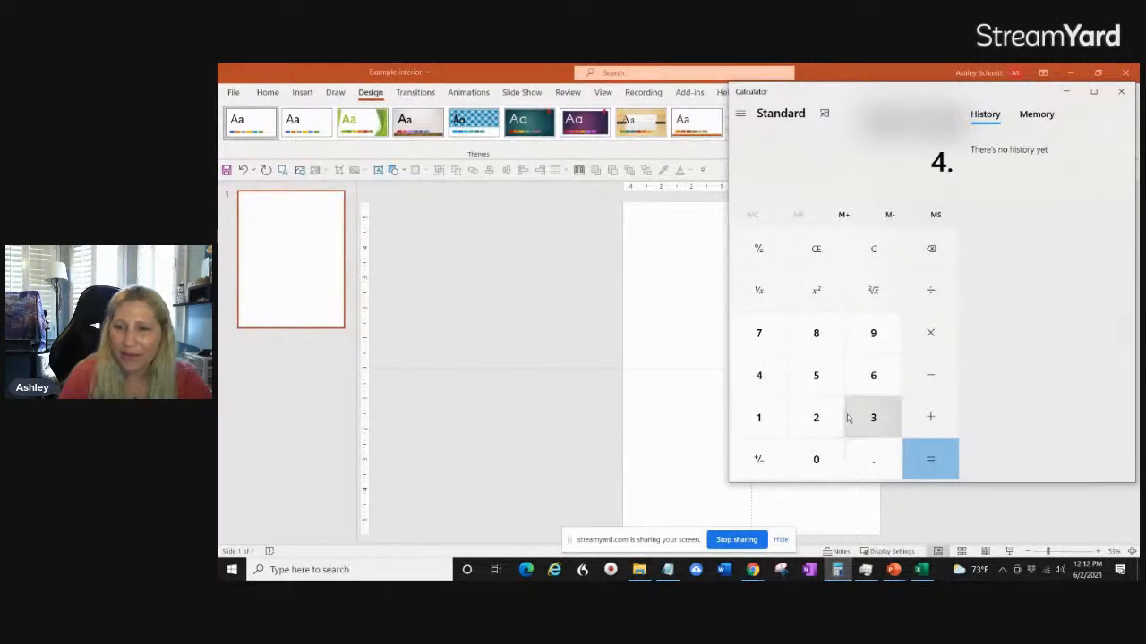
left_click(815, 375)
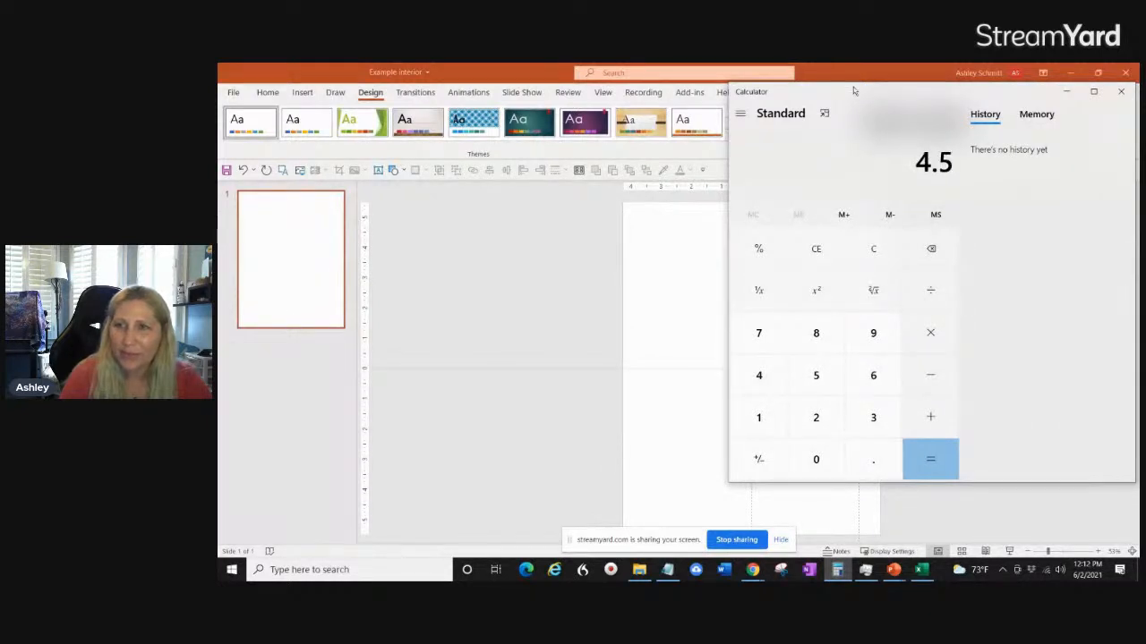
Move the Calculator clear of the slide and shift the right vertical guide to about 3 inches from the slide's center.
left_click_drag(854, 91, 1066, 196)
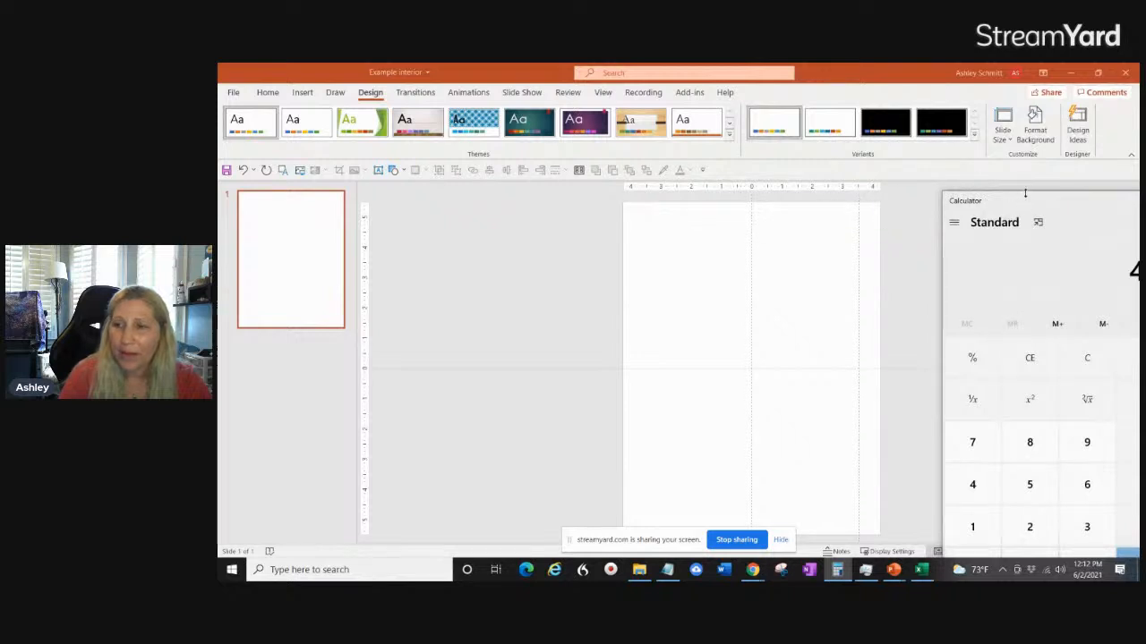
left_click(859, 244)
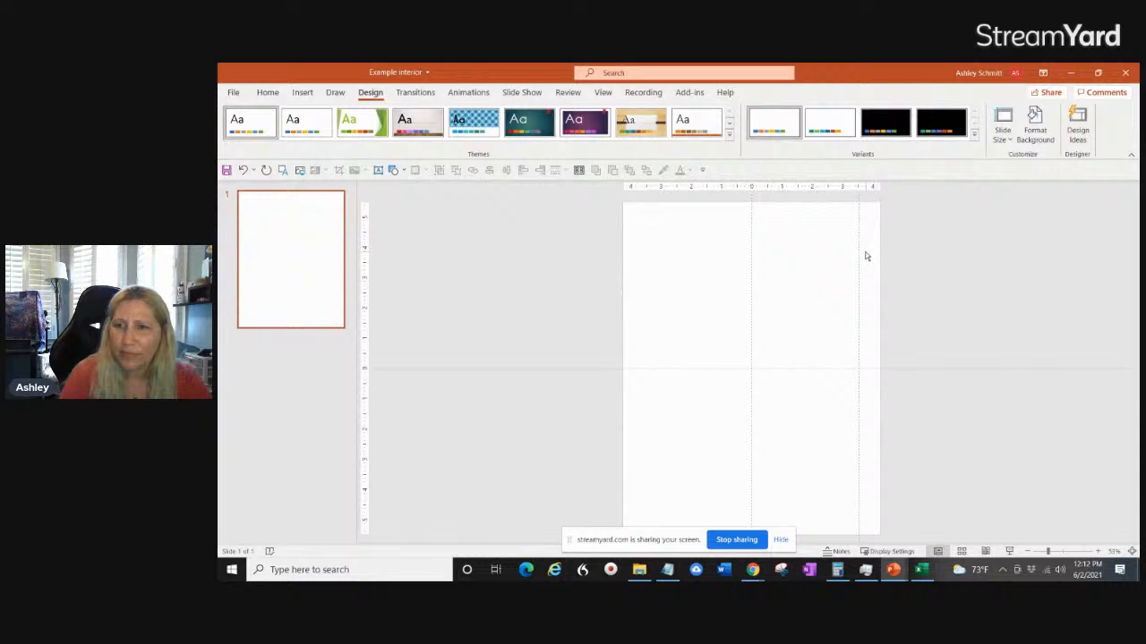
mouse_move(857, 245)
left_mouse_down()
mouse_move(882, 248)
mouse_move(843, 251)
left_mouse_up()
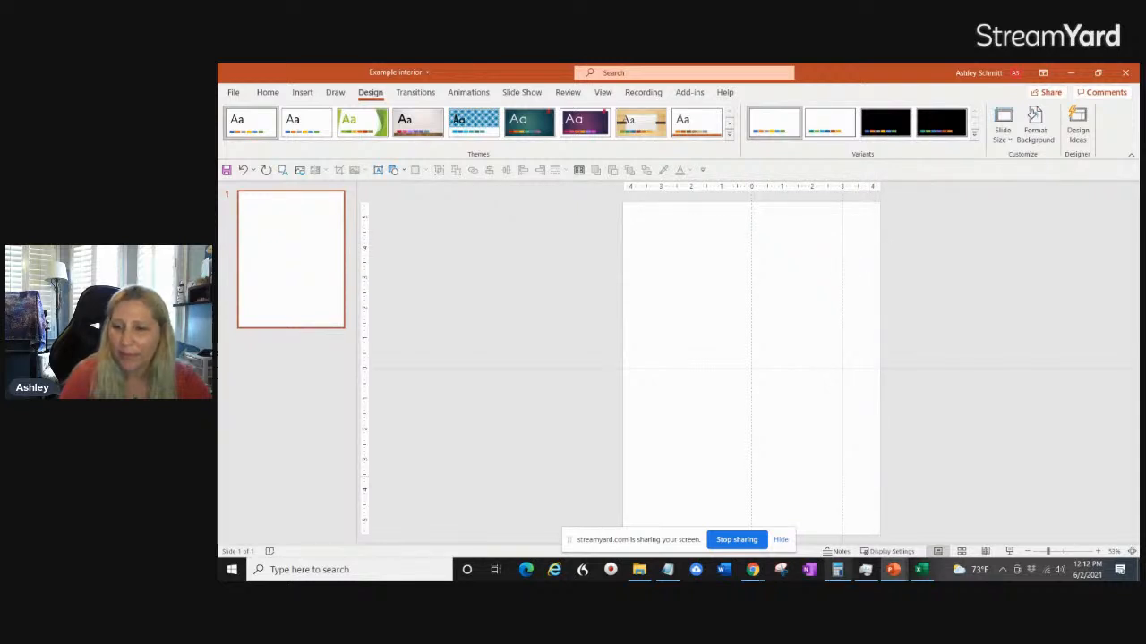
Correct the Calculator entry to 4.25 and subtract 0.375 to work out the guide's distance from center.
left_click_drag(1056, 206, 904, 200)
left_click(978, 347)
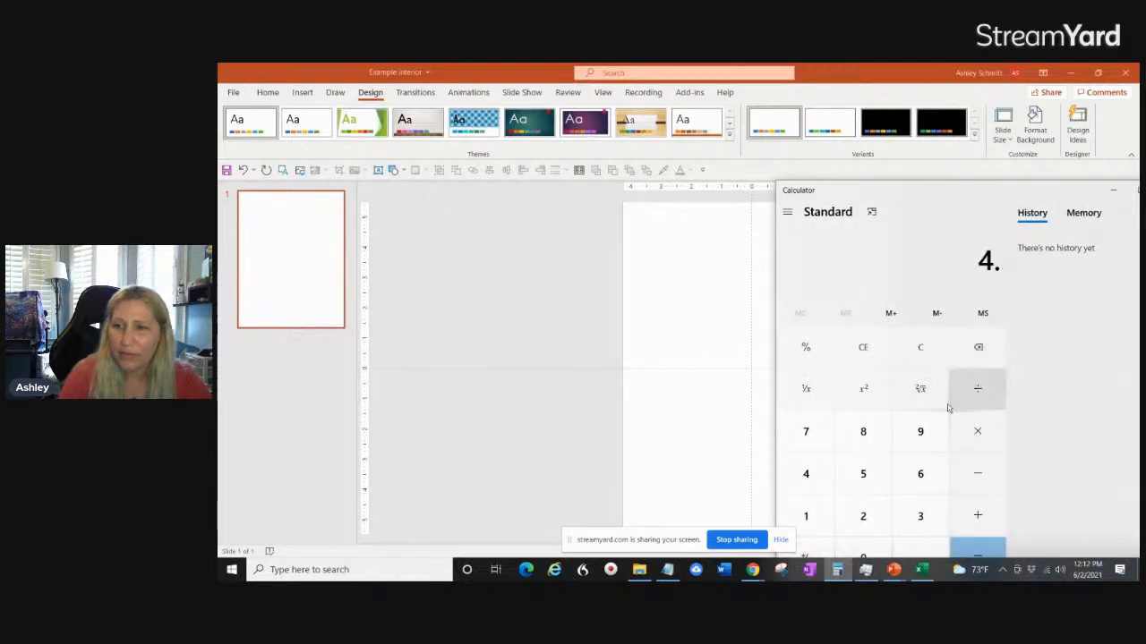
left_click(863, 515)
left_click(862, 474)
left_click(974, 475)
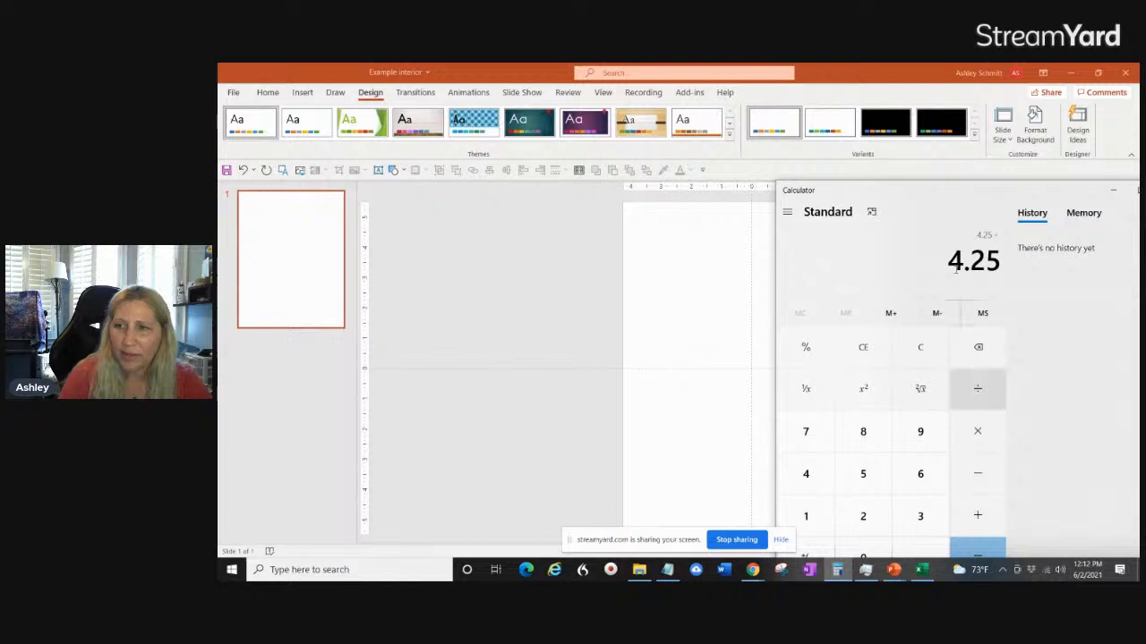
left_click_drag(917, 191, 910, 144)
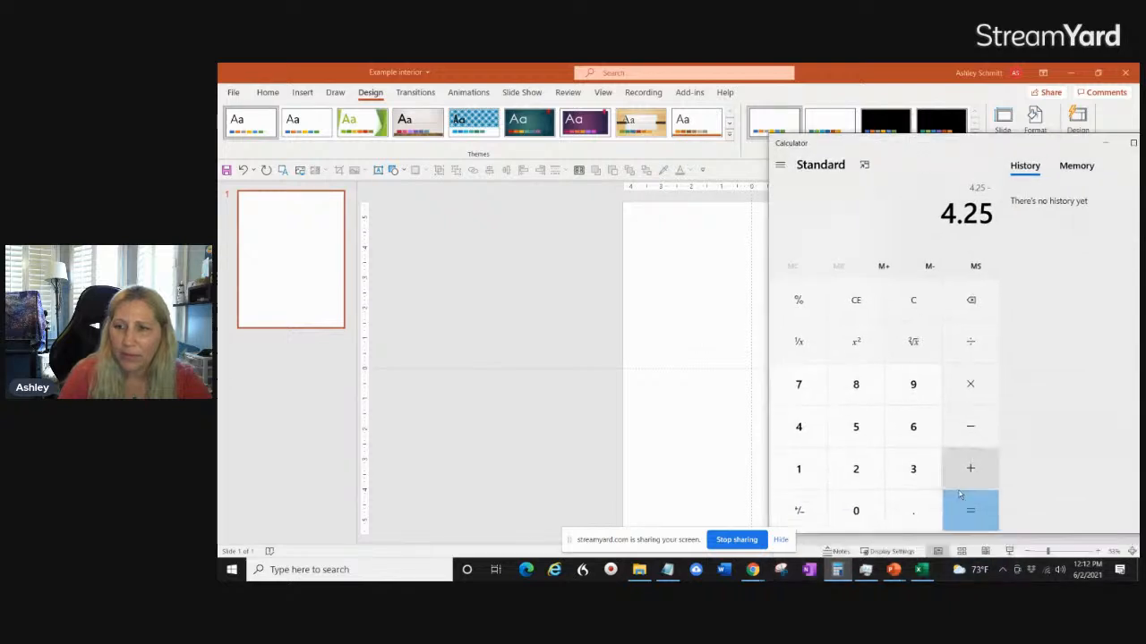
left_click(915, 512)
left_click(912, 480)
left_click(792, 386)
left_click(843, 422)
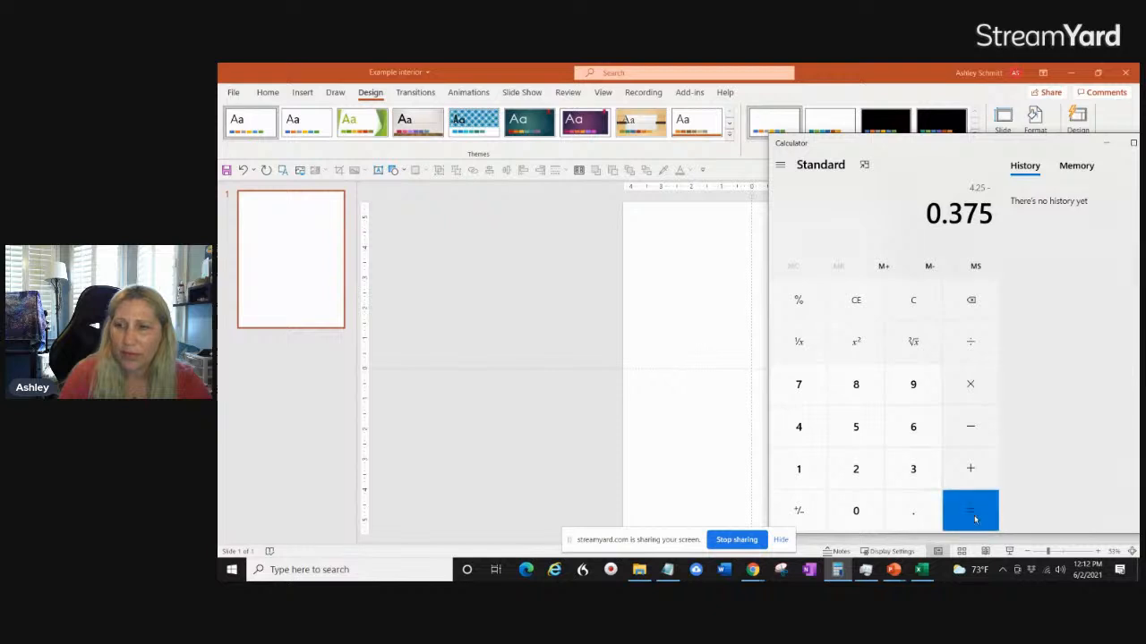
left_click(973, 514)
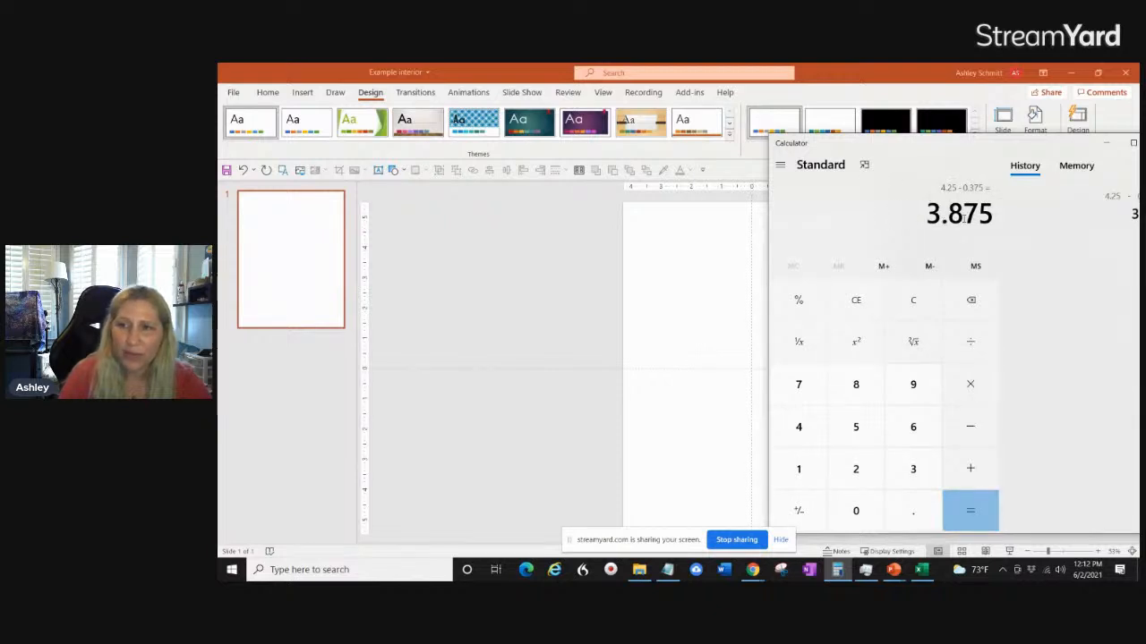
Move the slide's right vertical guide to about 3.875 inches from center and add a matching vertical guide at the left margin.
left_click(563, 256)
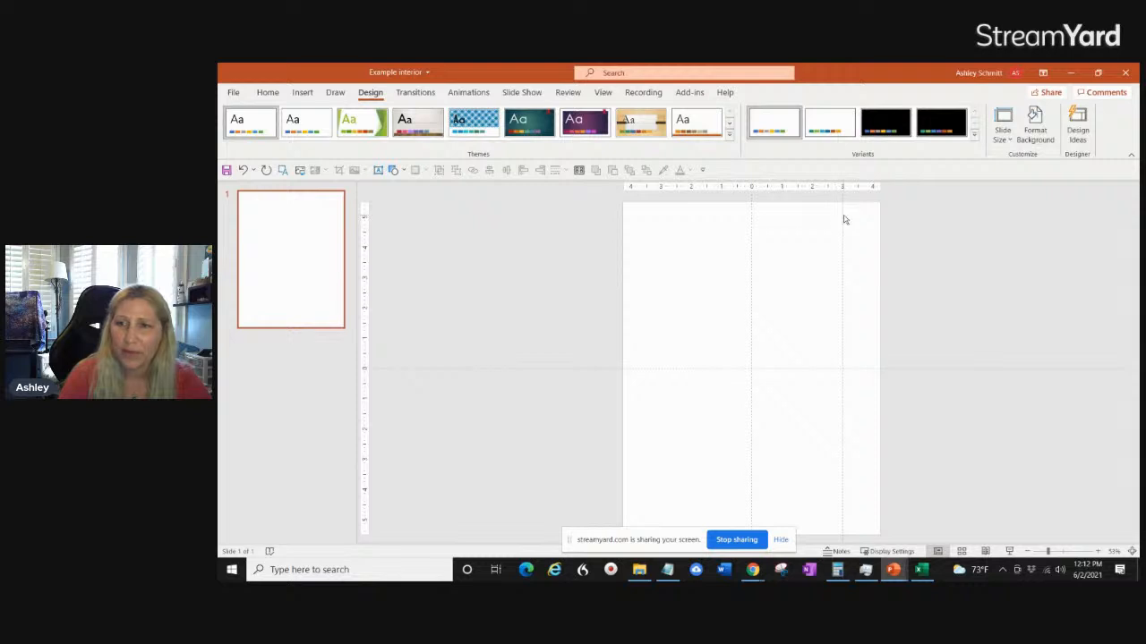
left_click_drag(842, 224, 868, 225)
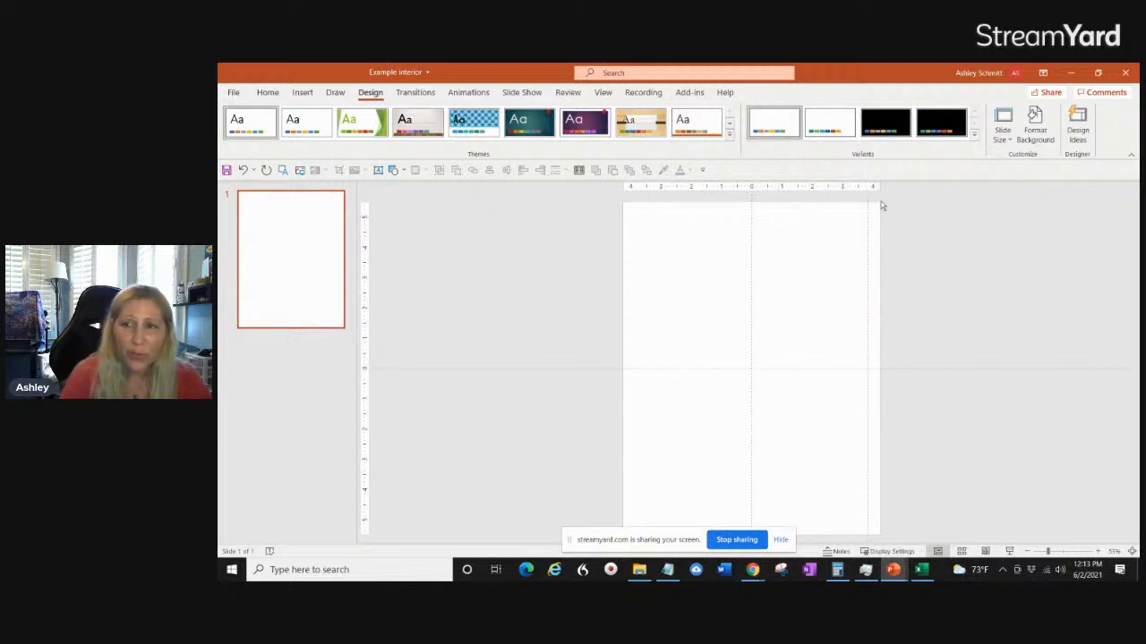
right_click(520, 261)
mouse_move(615, 347)
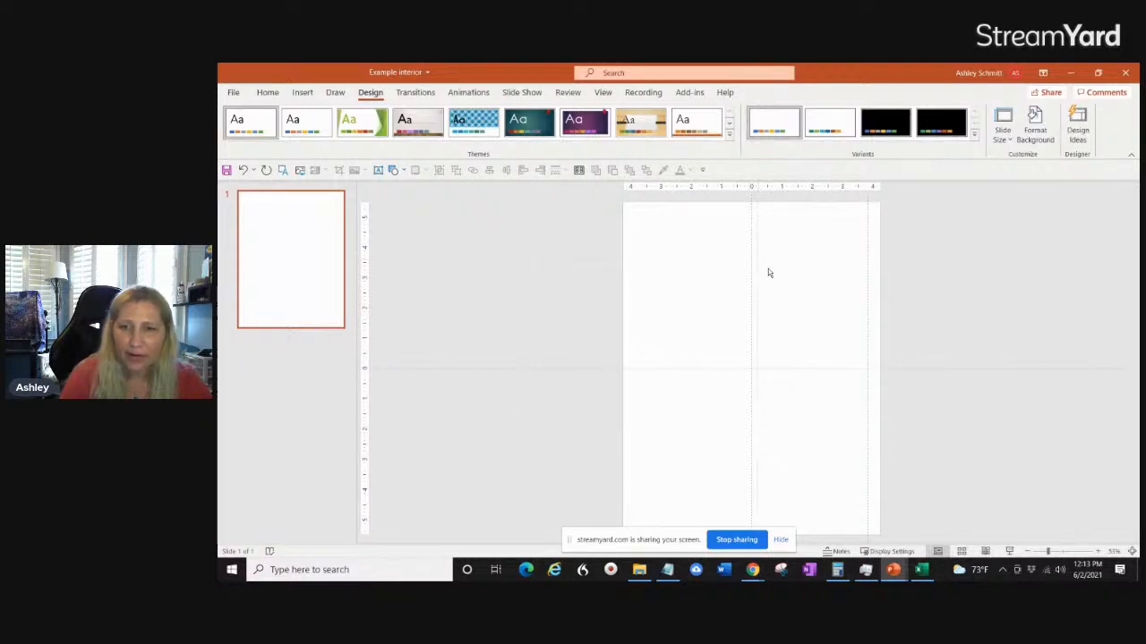
left_click_drag(757, 269, 640, 278)
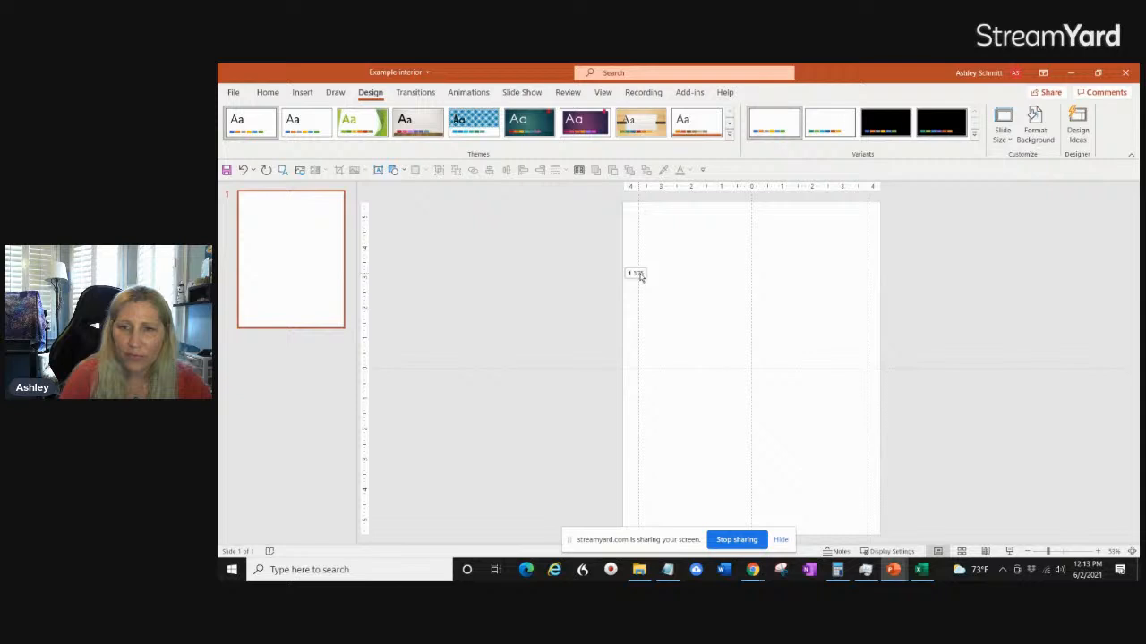
left_click_drag(640, 276, 636, 279)
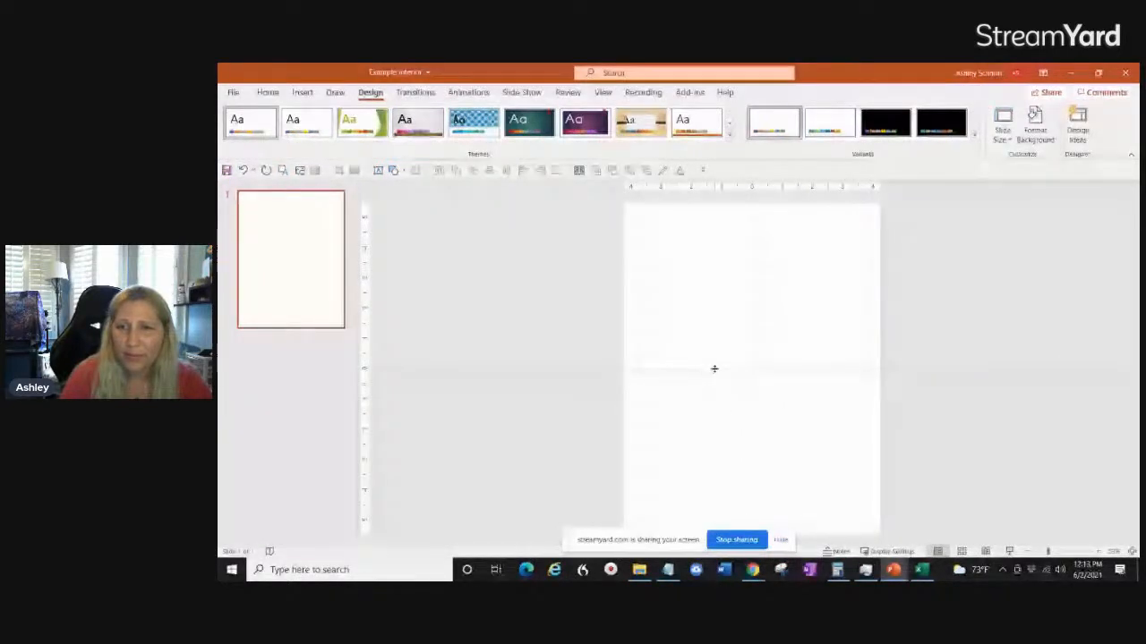
Place horizontal margin guides about 5.1 inches above and below the slide's center, keeping a guide on the center line.
left_click_drag(715, 369, 706, 213)
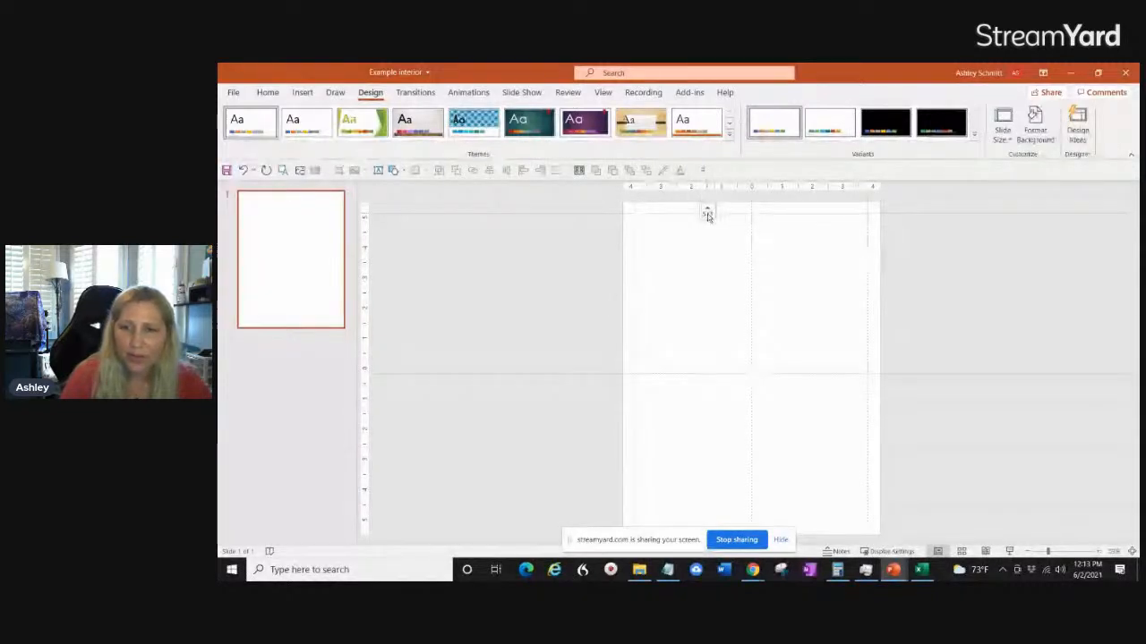
right_click(507, 324)
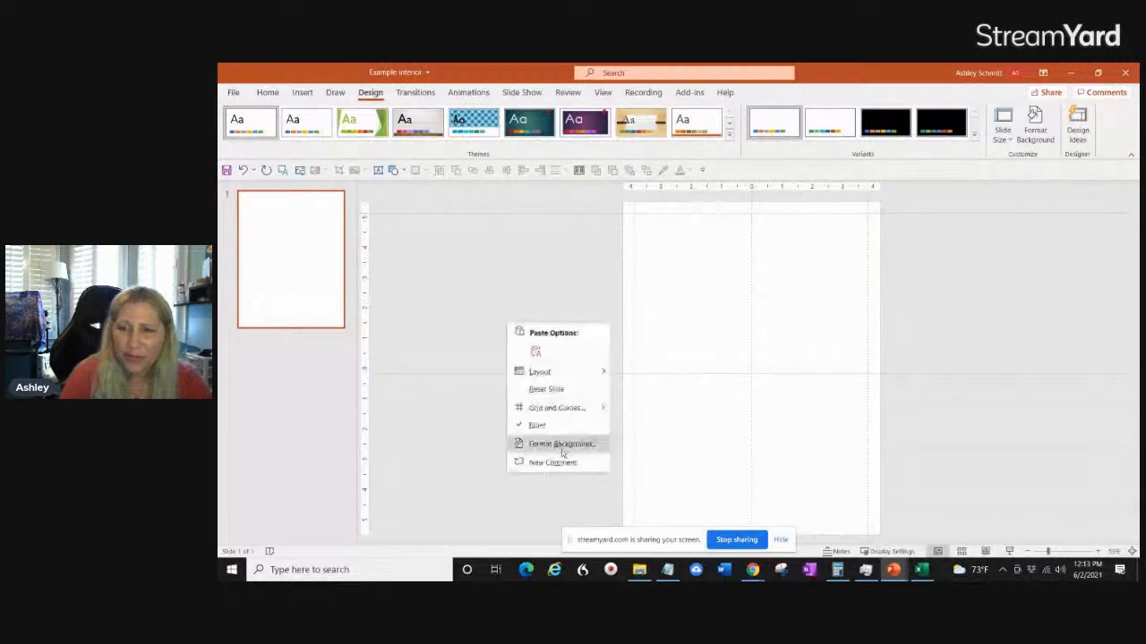
left_click(637, 427)
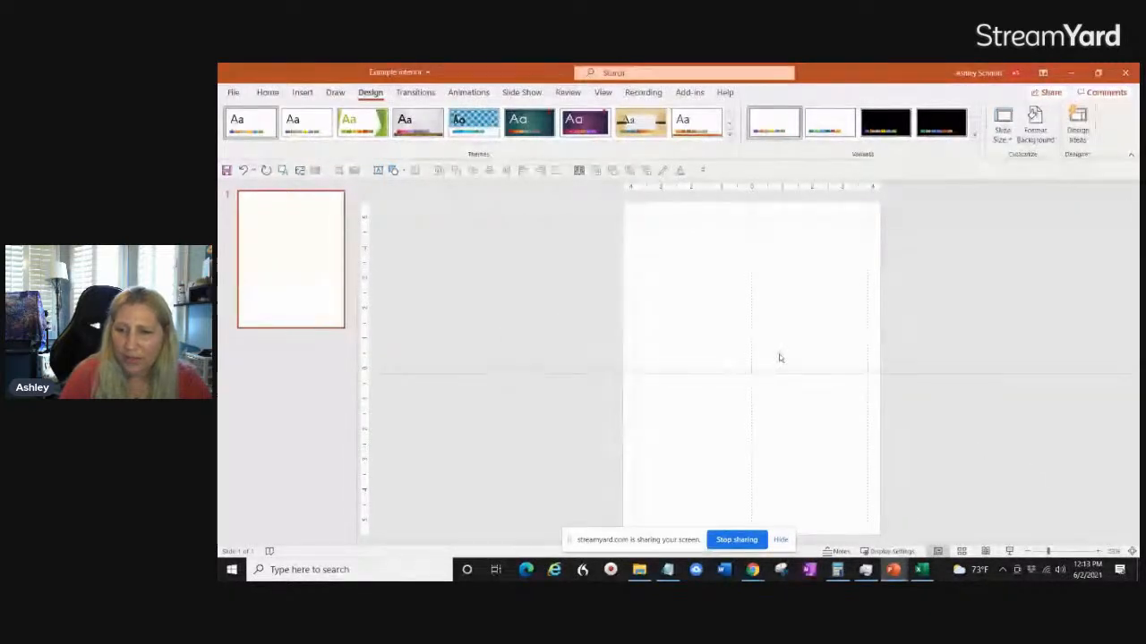
left_click_drag(776, 372, 788, 528)
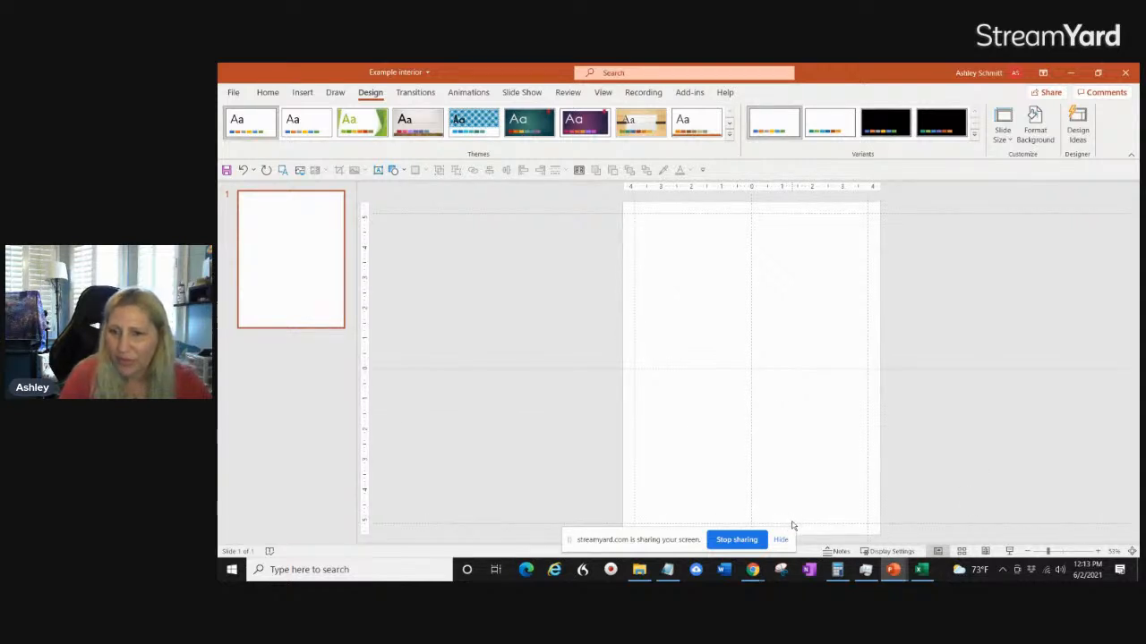
left_click_drag(801, 526, 803, 526)
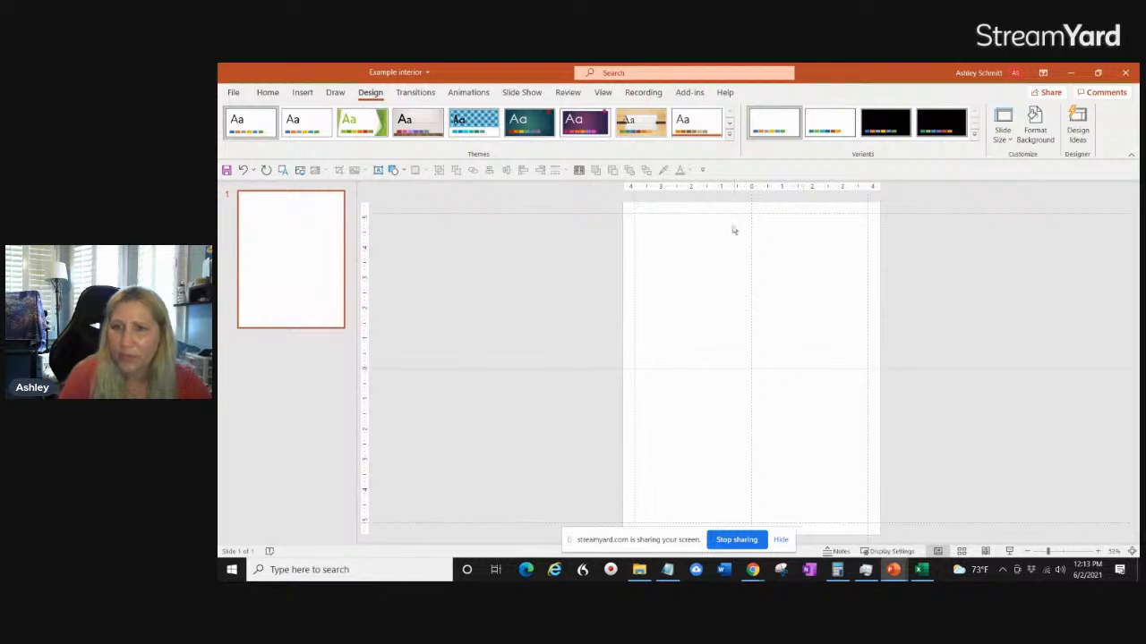
left_click_drag(711, 212, 708, 214)
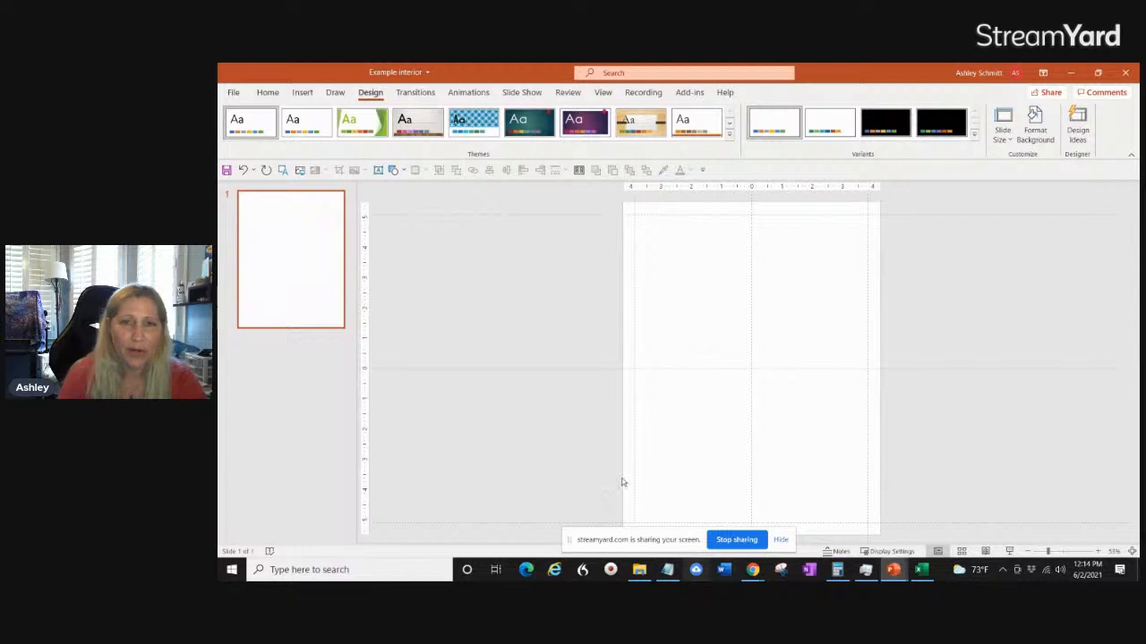
Insert a table with three columns and four rows on the slide.
left_click(304, 95)
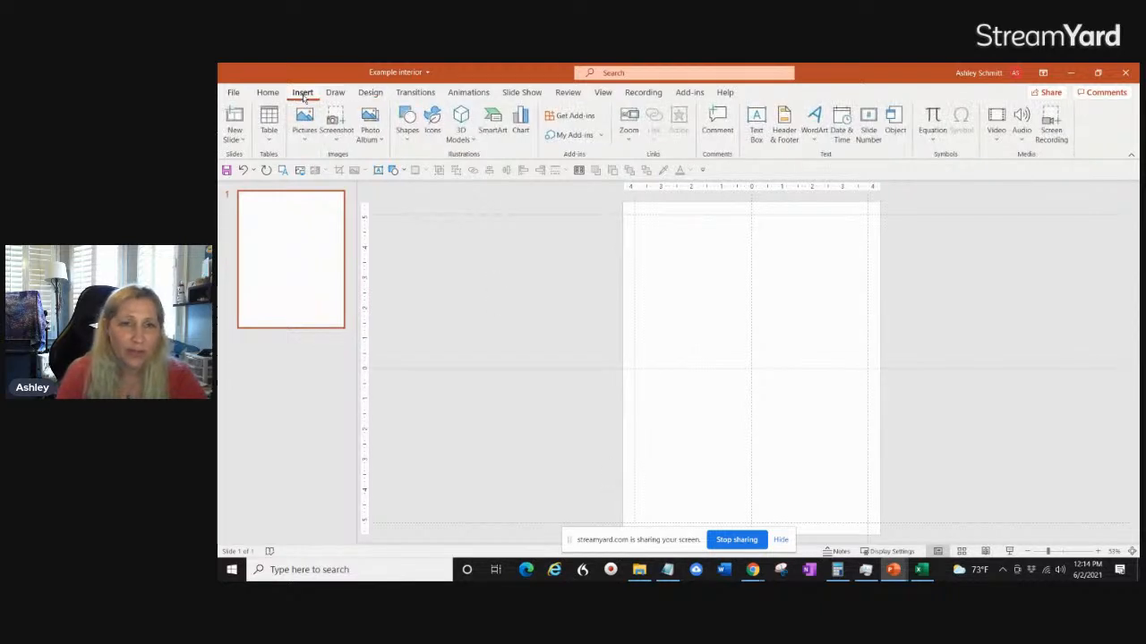
left_click(270, 136)
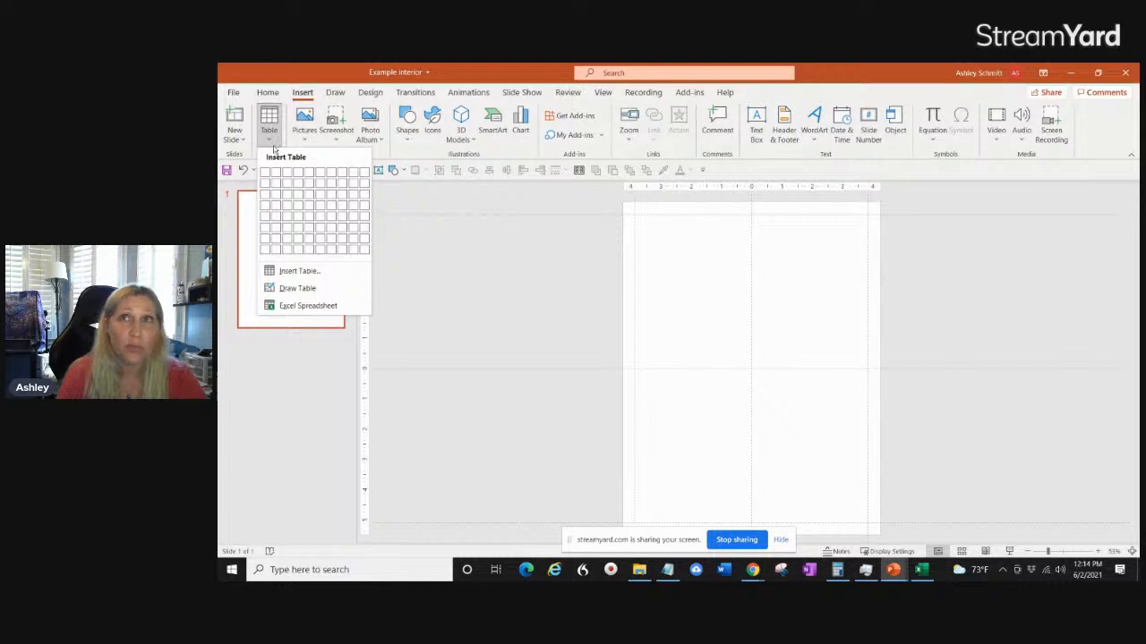
left_click(288, 206)
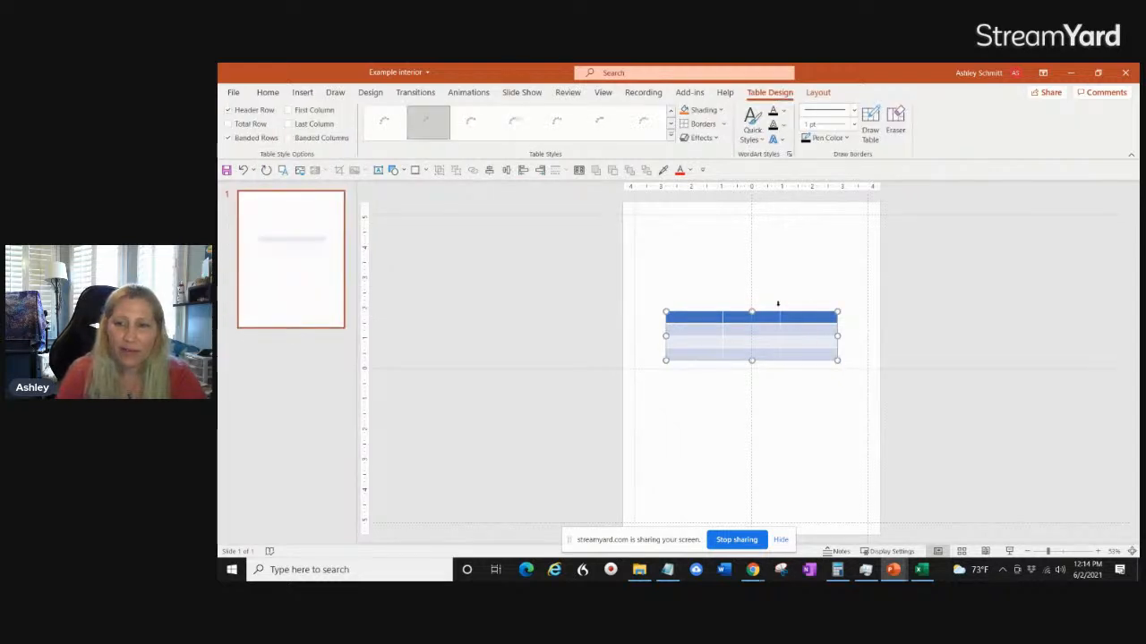
Enlarge the table within the margin guides to about 7.3 inches wide and 6.4 inches high.
left_click_drag(750, 310, 752, 225)
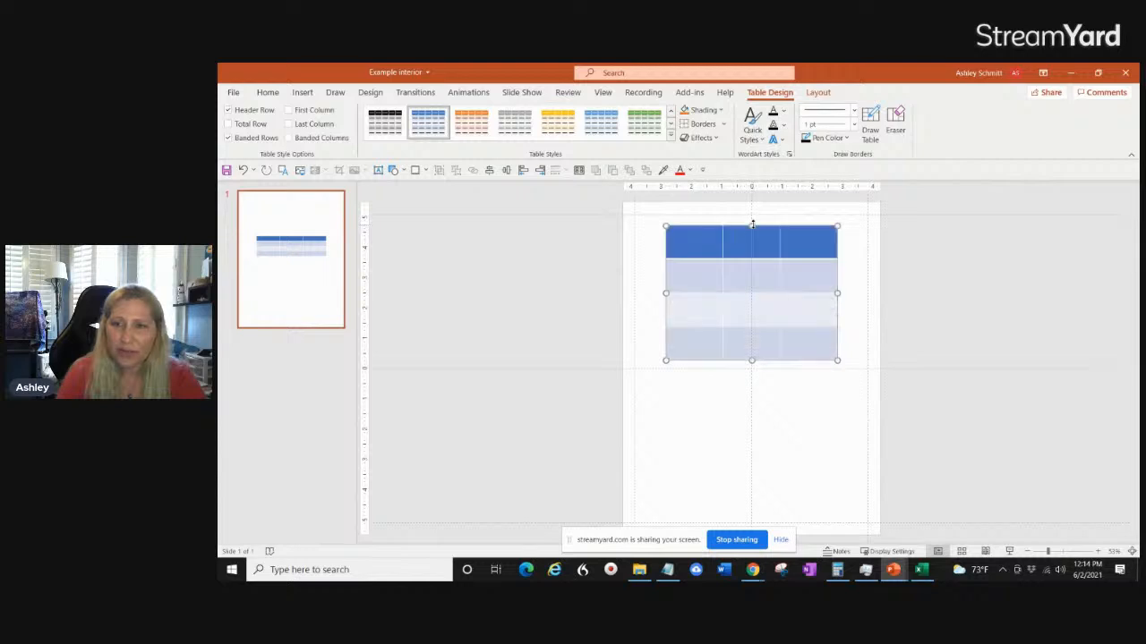
left_click_drag(665, 292, 652, 293)
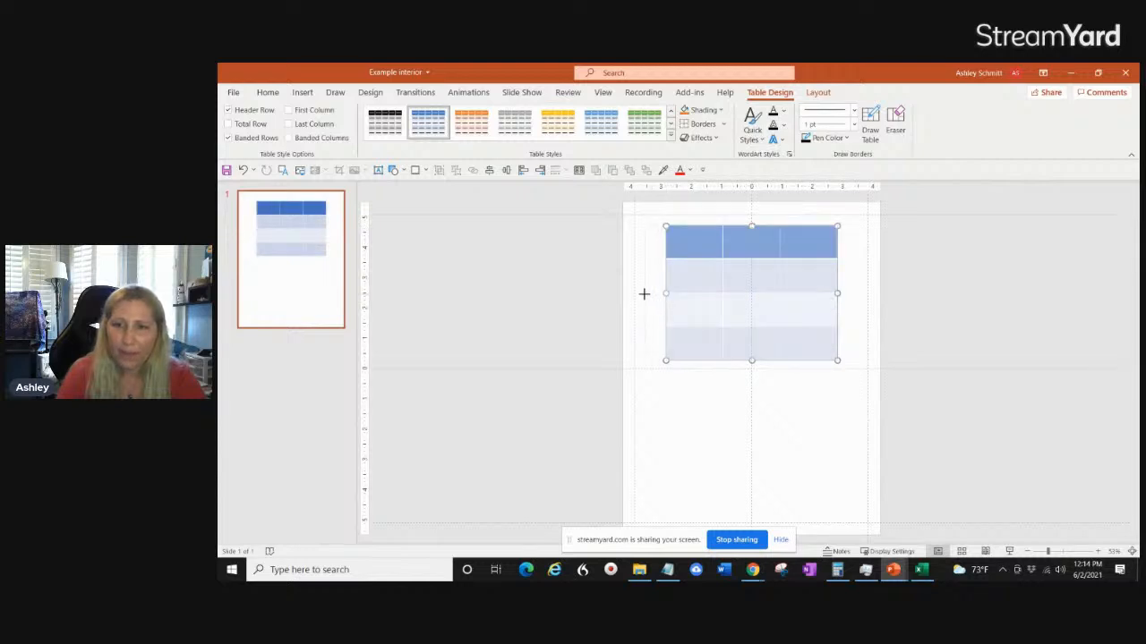
left_click_drag(641, 293, 640, 293)
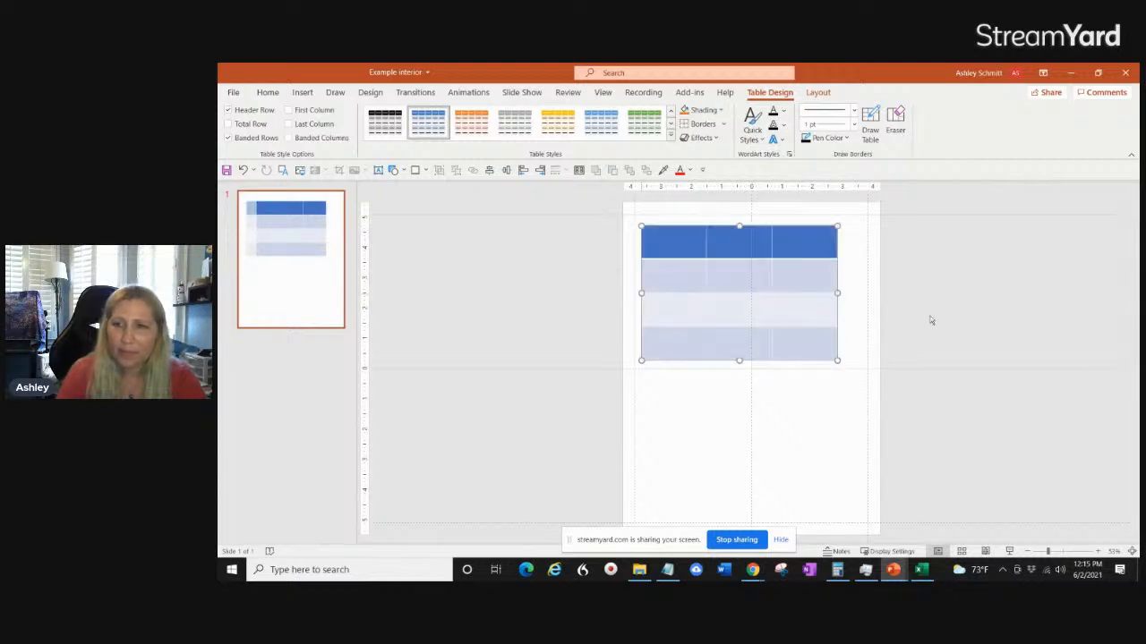
left_click_drag(838, 294, 861, 291)
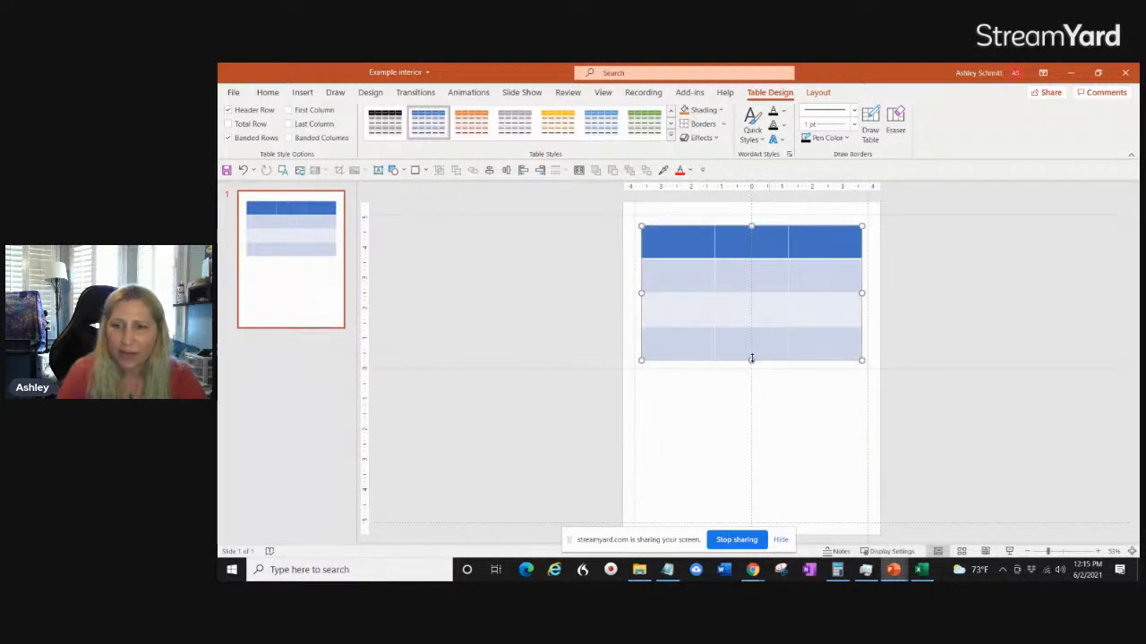
left_click_drag(751, 360, 752, 427)
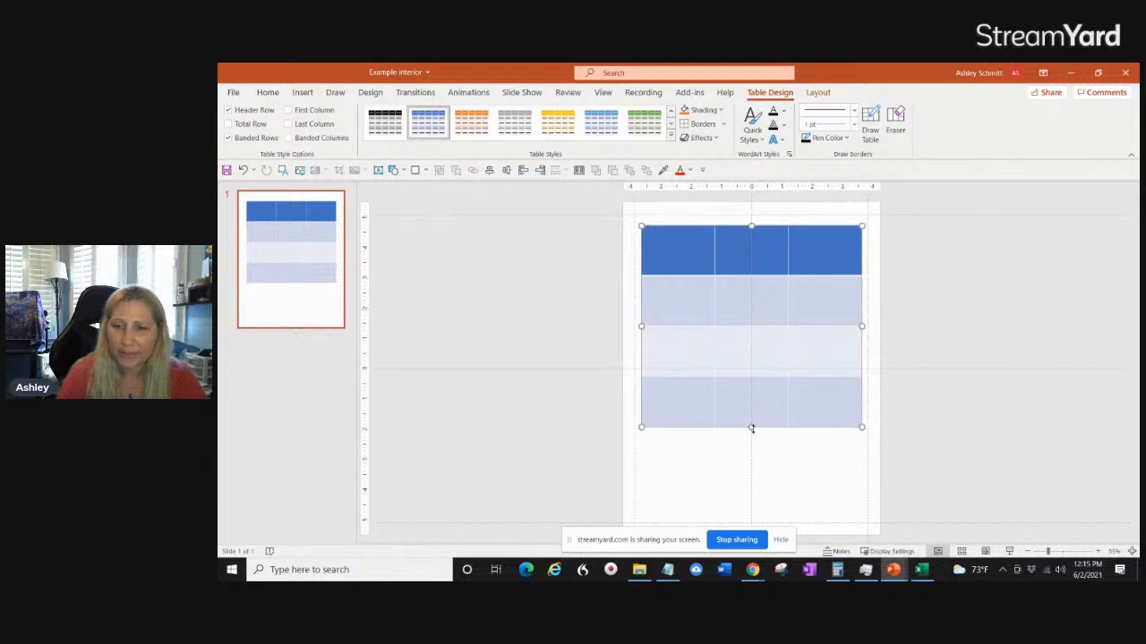
left_click_drag(750, 424, 752, 419)
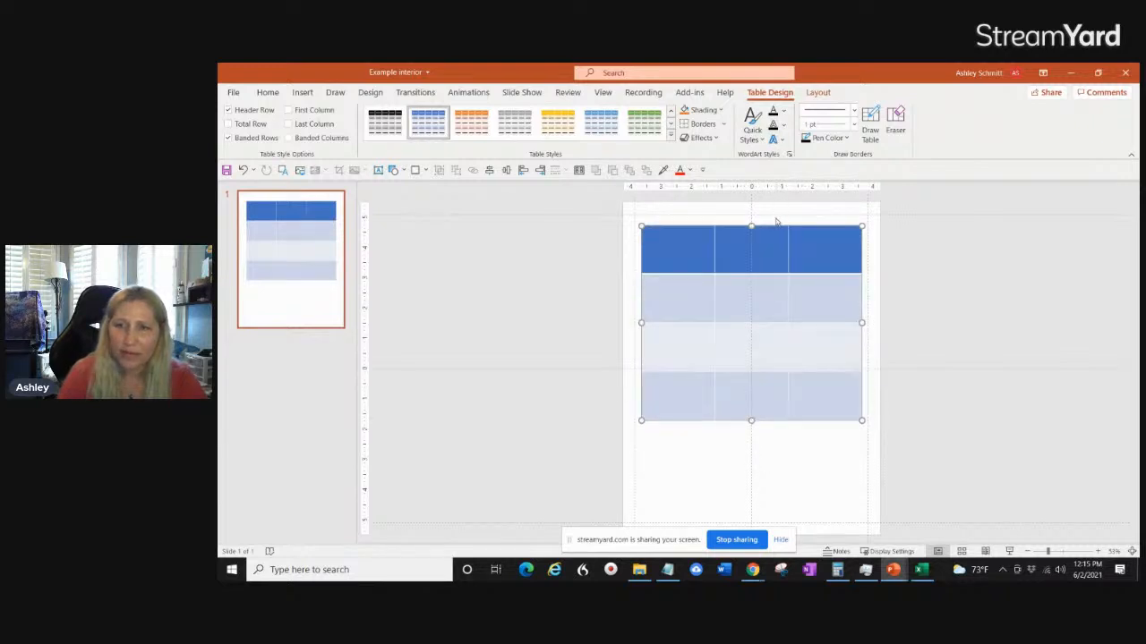
Move the whole table slightly down from the upper margin guide and deselect it.
left_click_drag(773, 227, 770, 234)
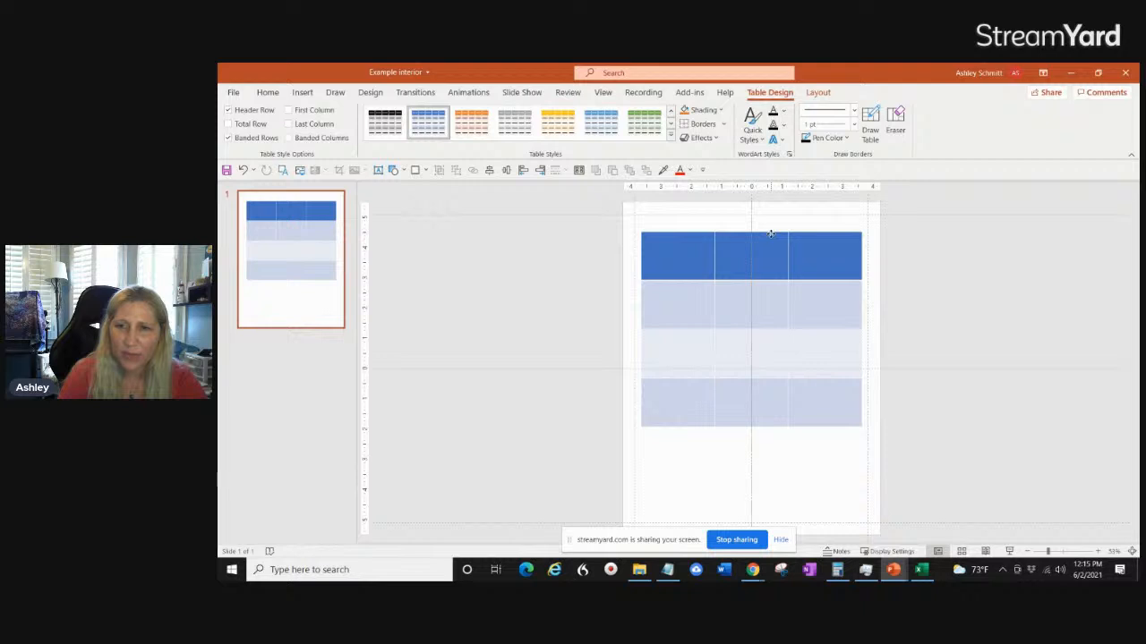
left_click_drag(770, 234, 759, 233)
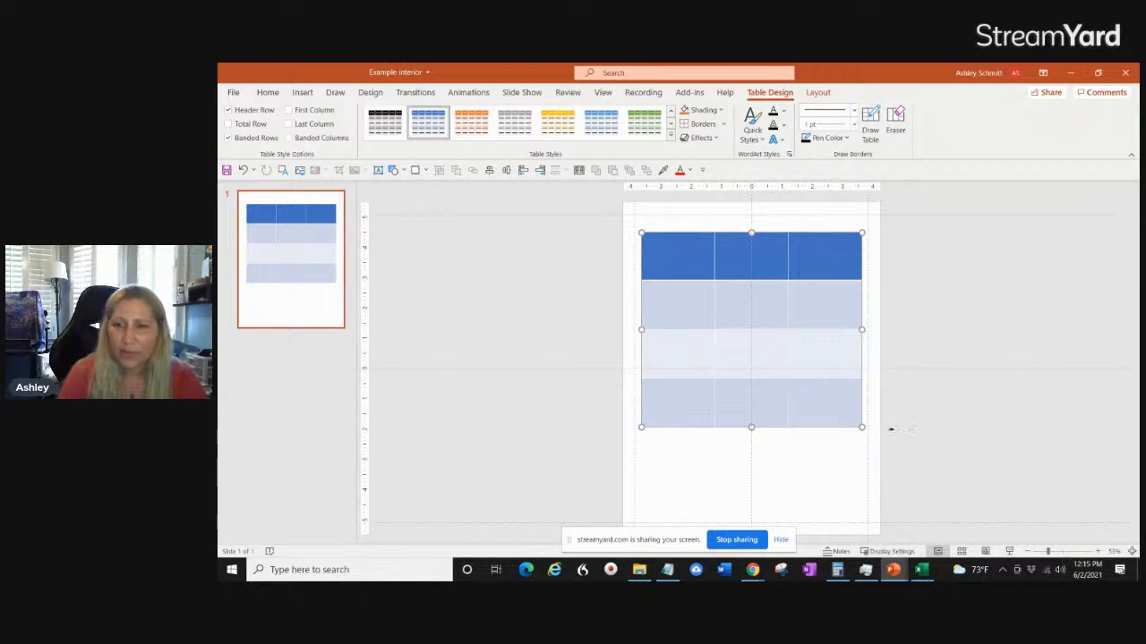
left_click(1000, 404)
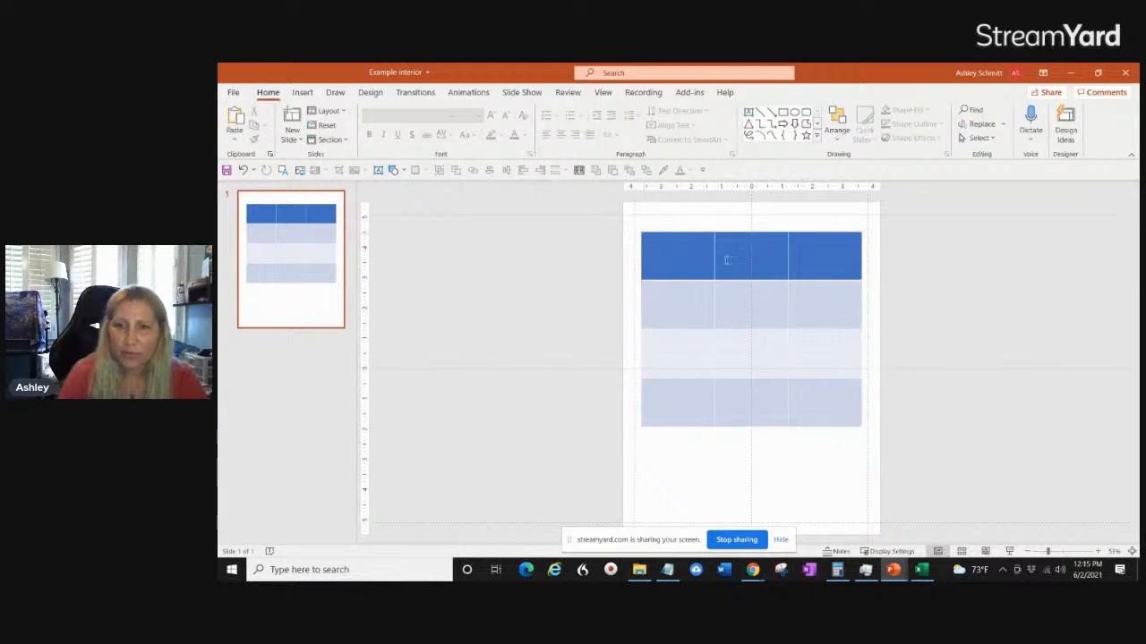
Apply all borders to every cell of the table and shade the cells white.
left_click(735, 272)
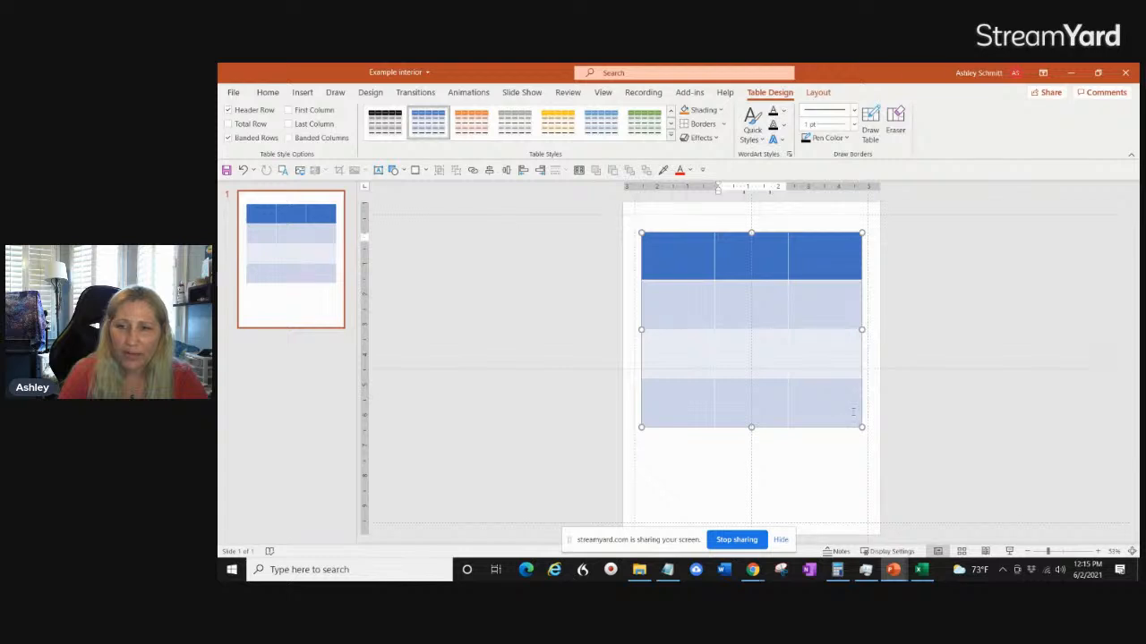
left_click_drag(856, 412, 658, 295)
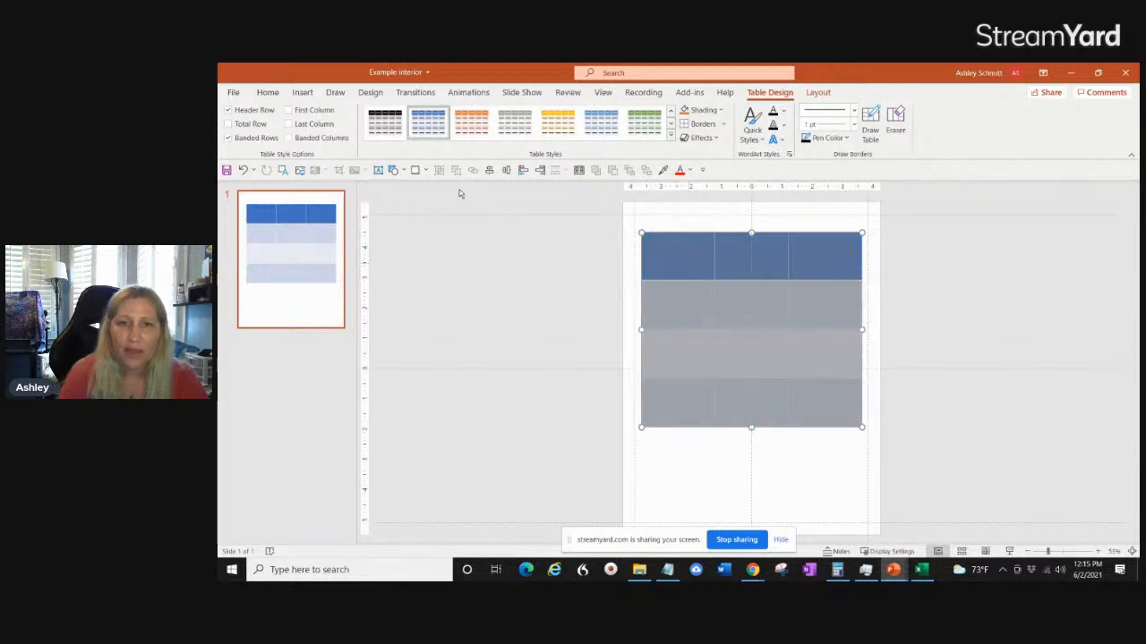
left_click(374, 126)
key("ctrl+z")
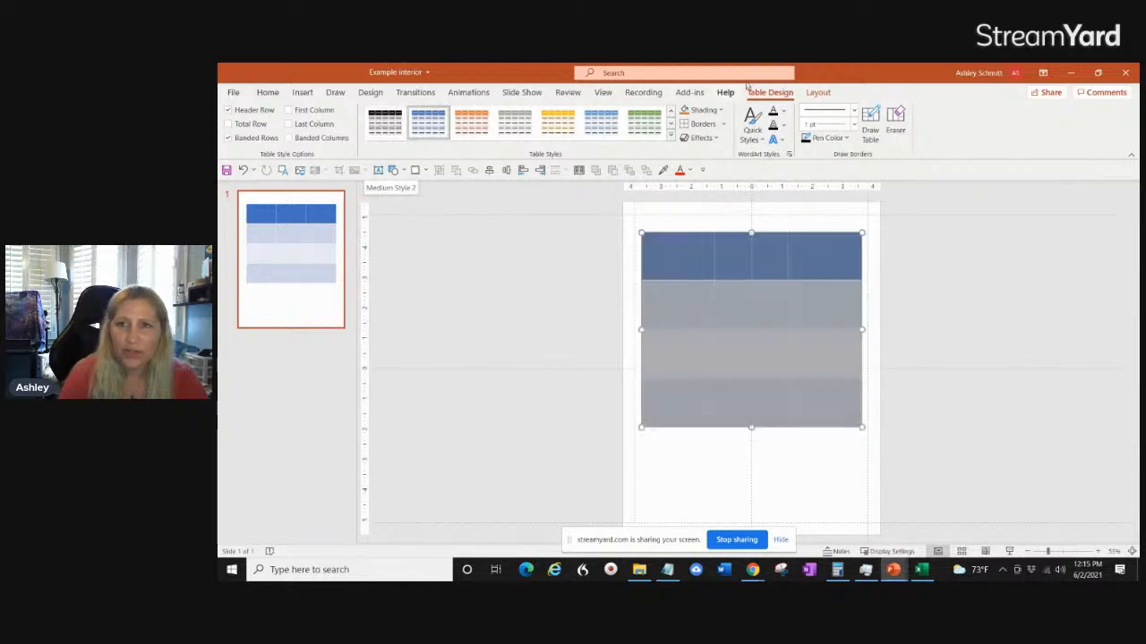
left_click(726, 125)
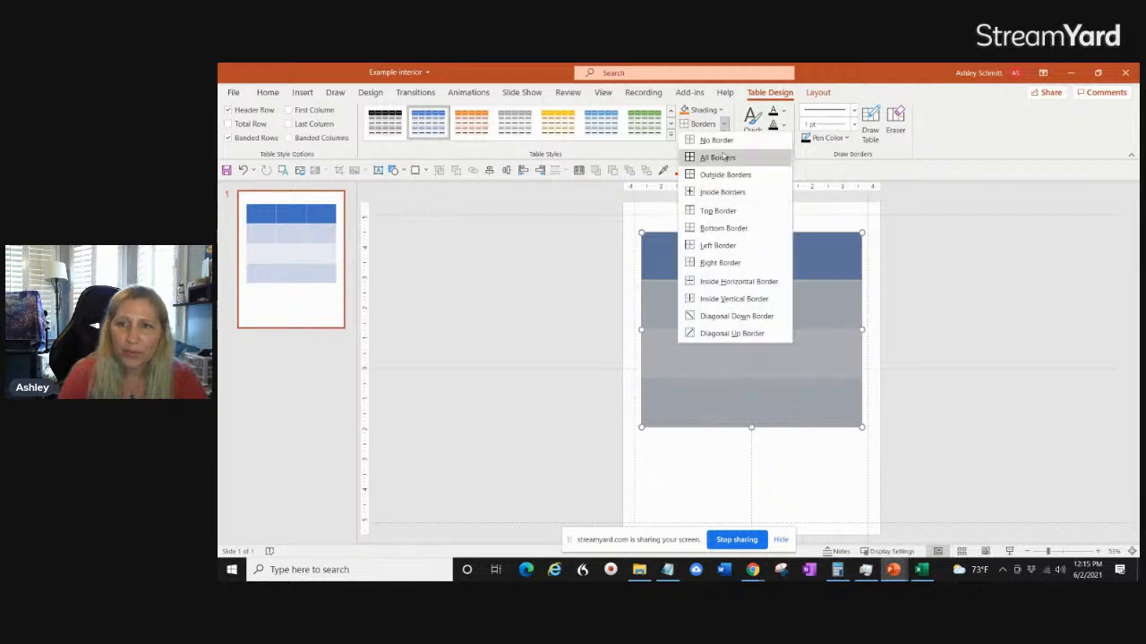
left_click(723, 158)
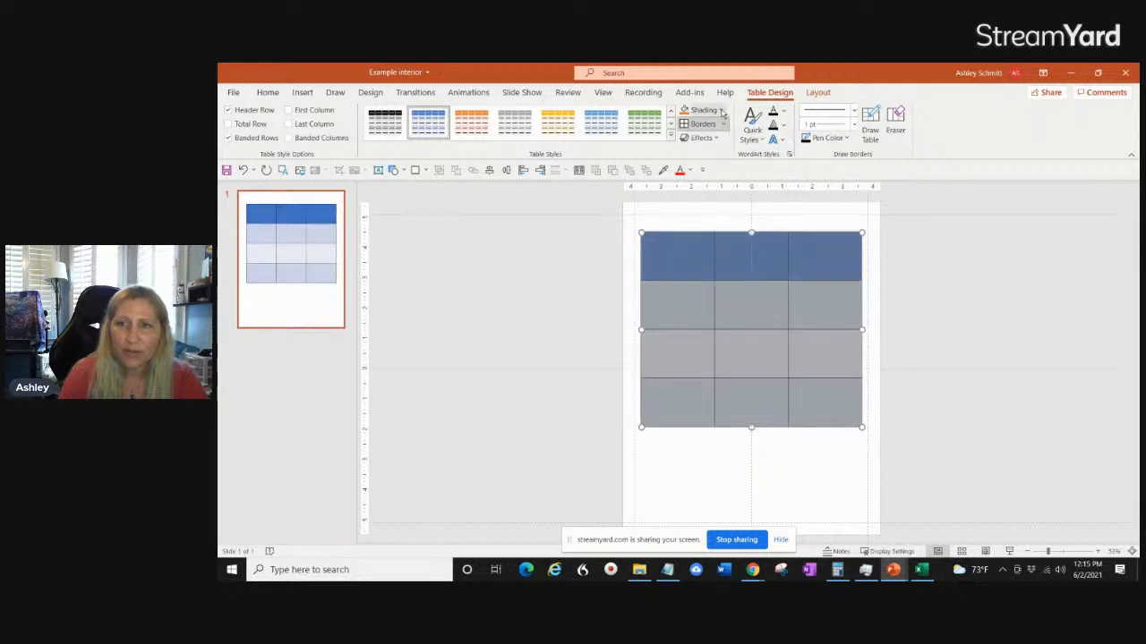
left_click(722, 111)
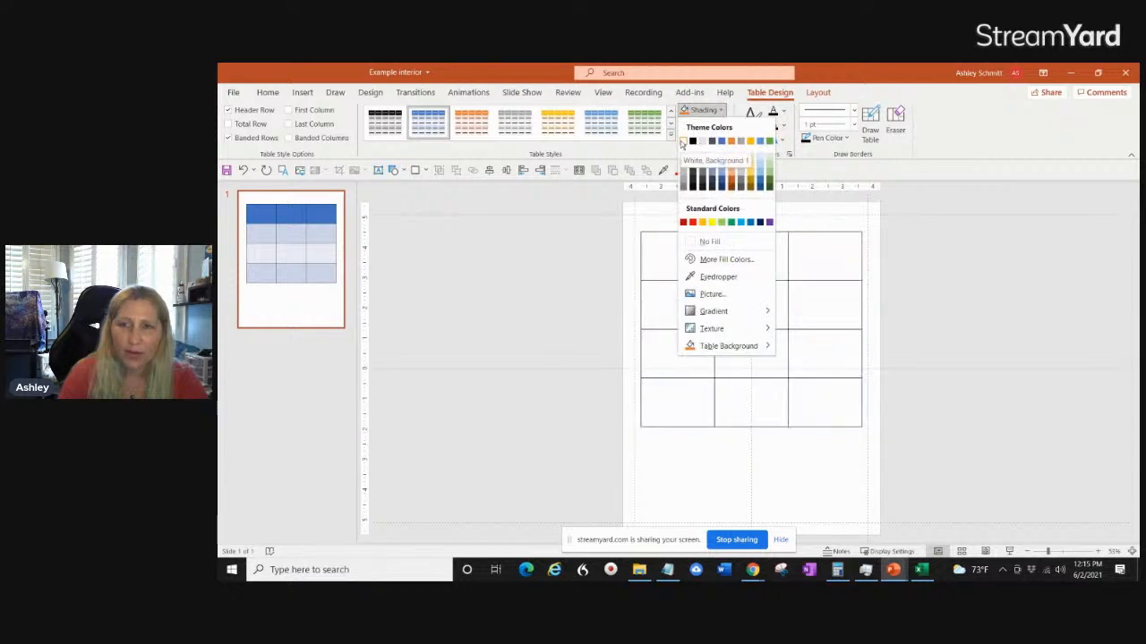
left_click(683, 142)
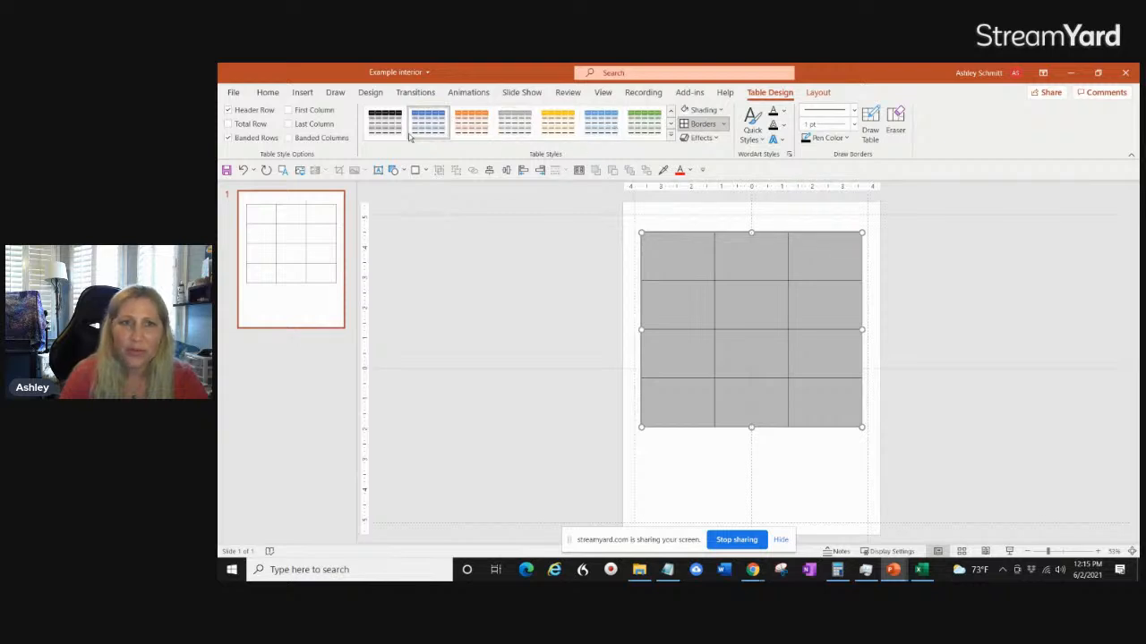
Set the font of all table cells to Garamond.
left_click(269, 93)
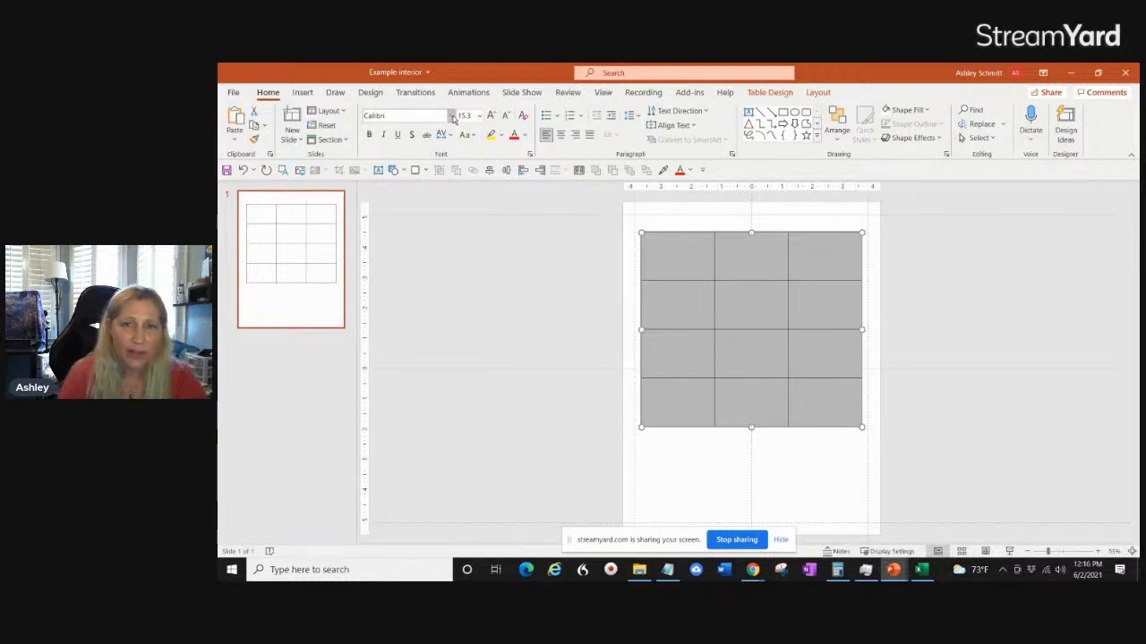
left_click(452, 117)
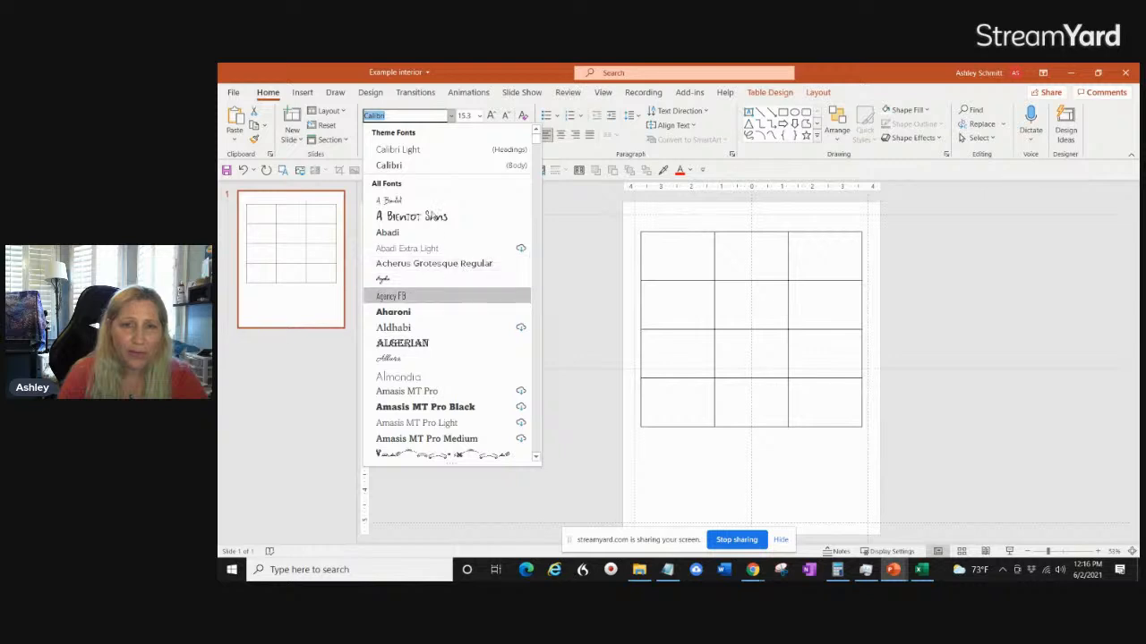
type("g")
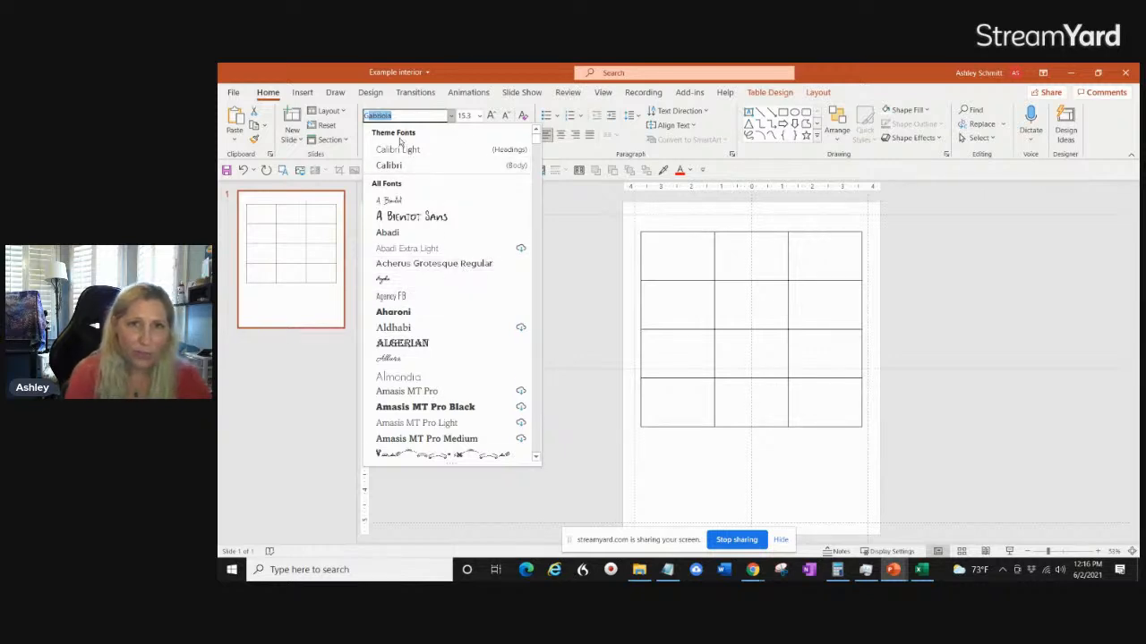
type("aramond")
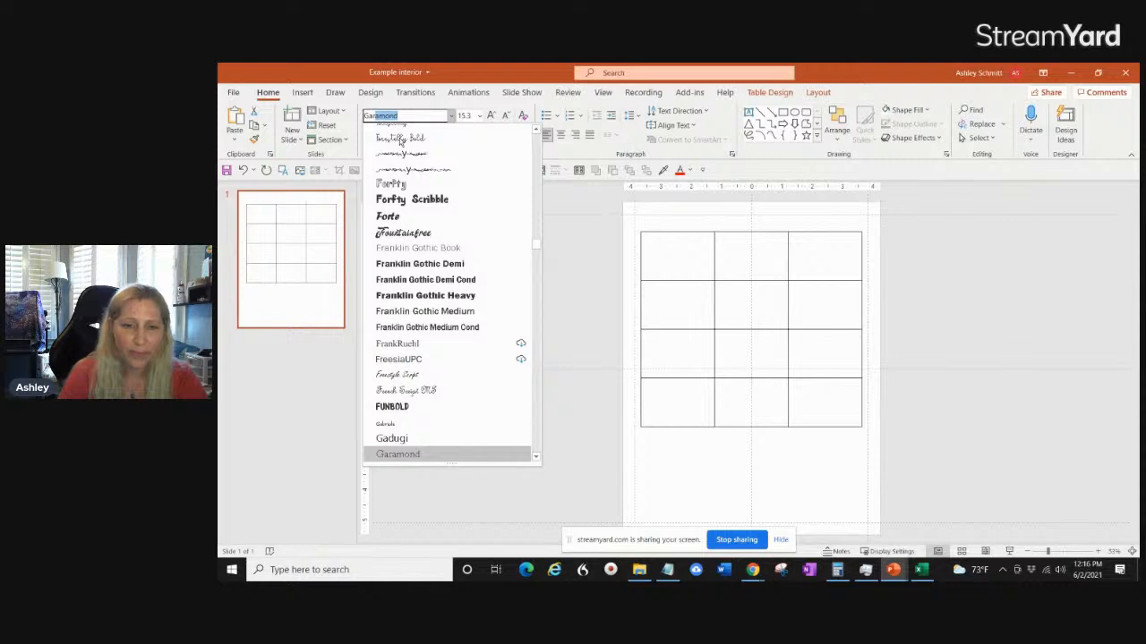
key("Return")
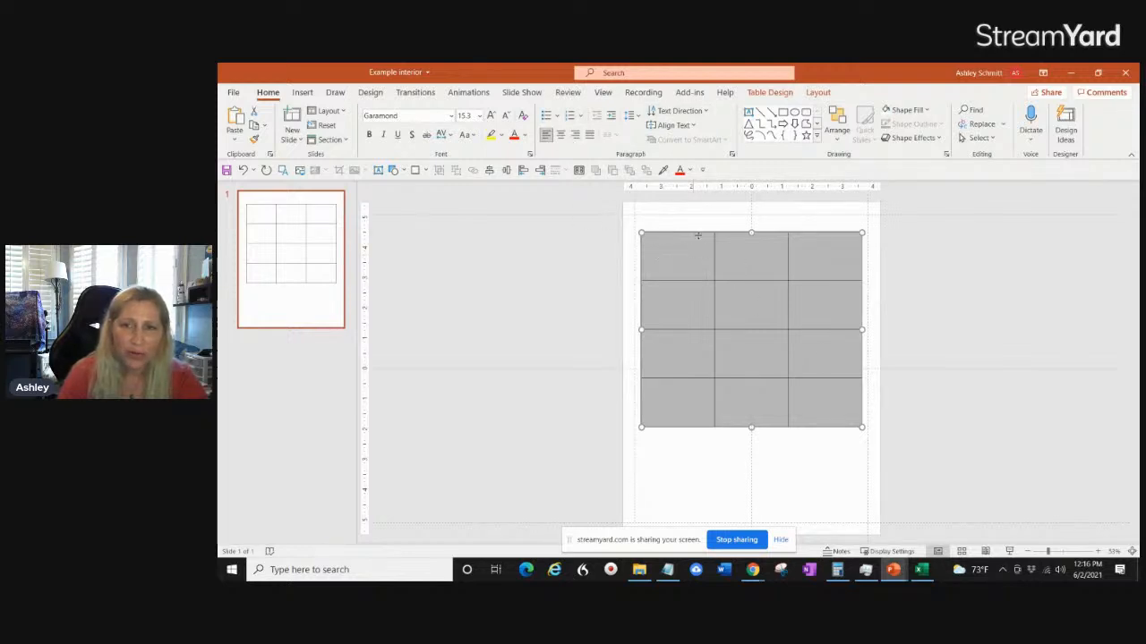
Center the text horizontally in all table cells and set its color to black.
left_click(561, 135)
left_click(561, 136)
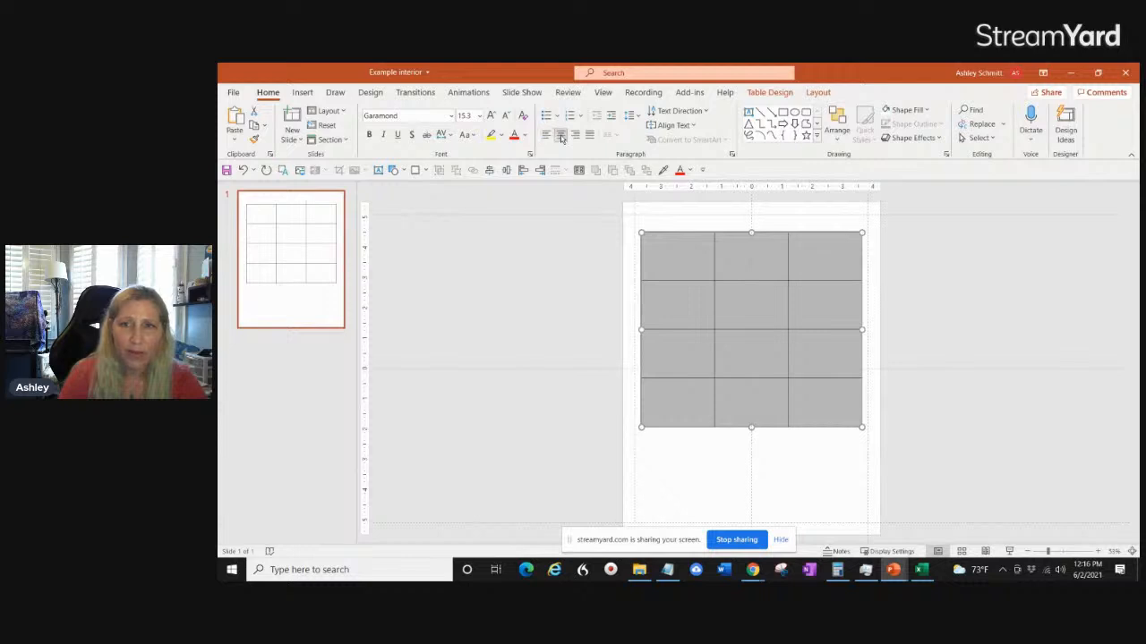
left_click(525, 136)
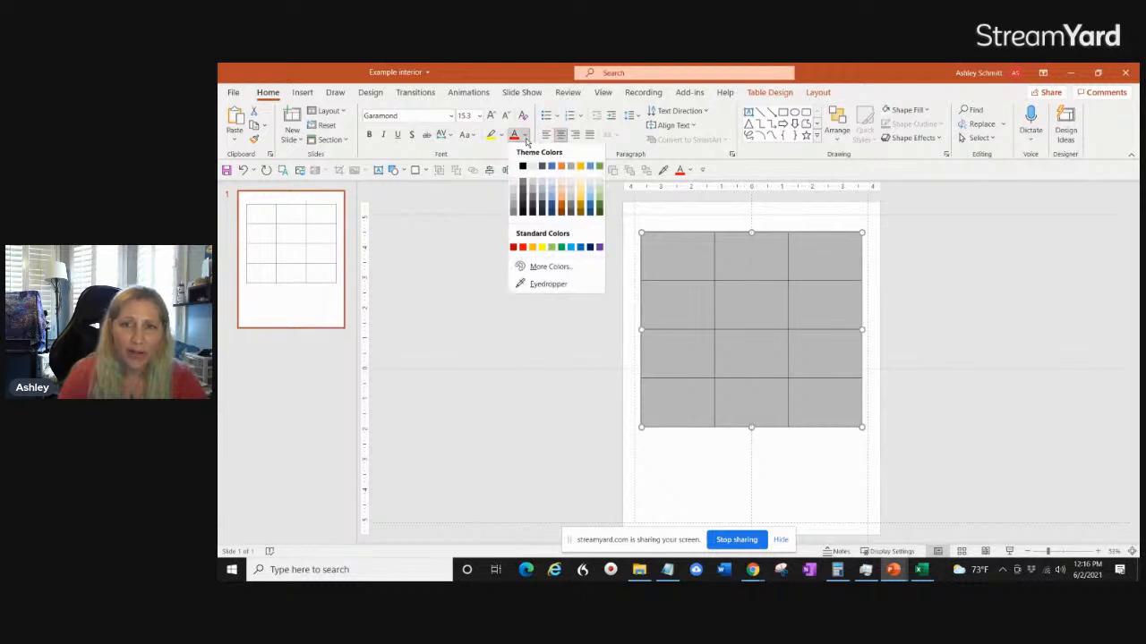
left_click(524, 169)
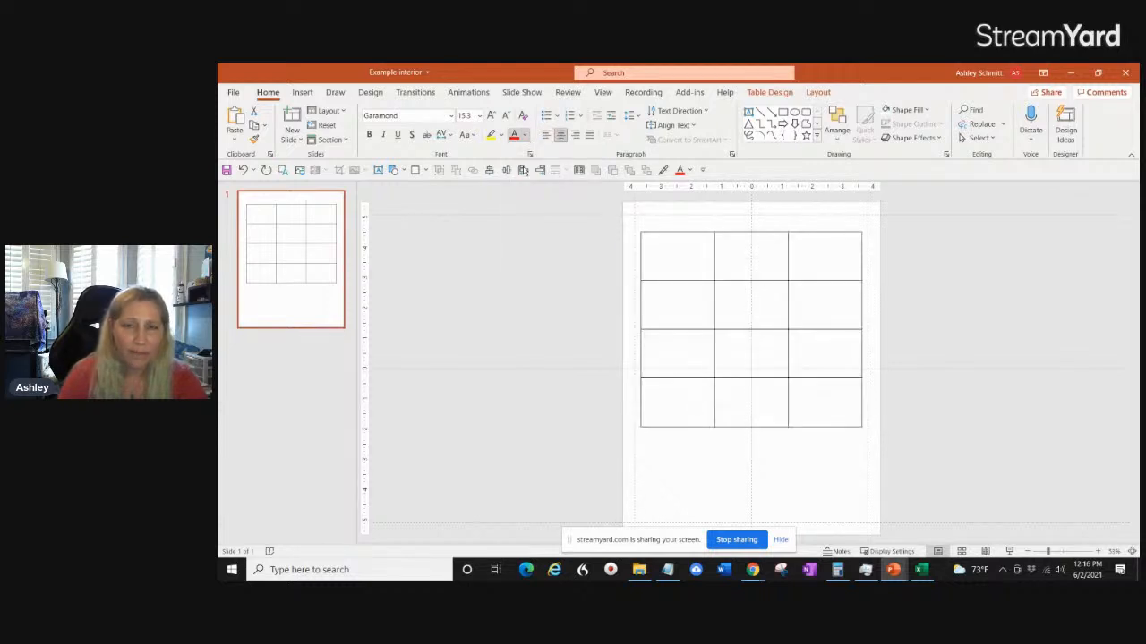
left_click(517, 264)
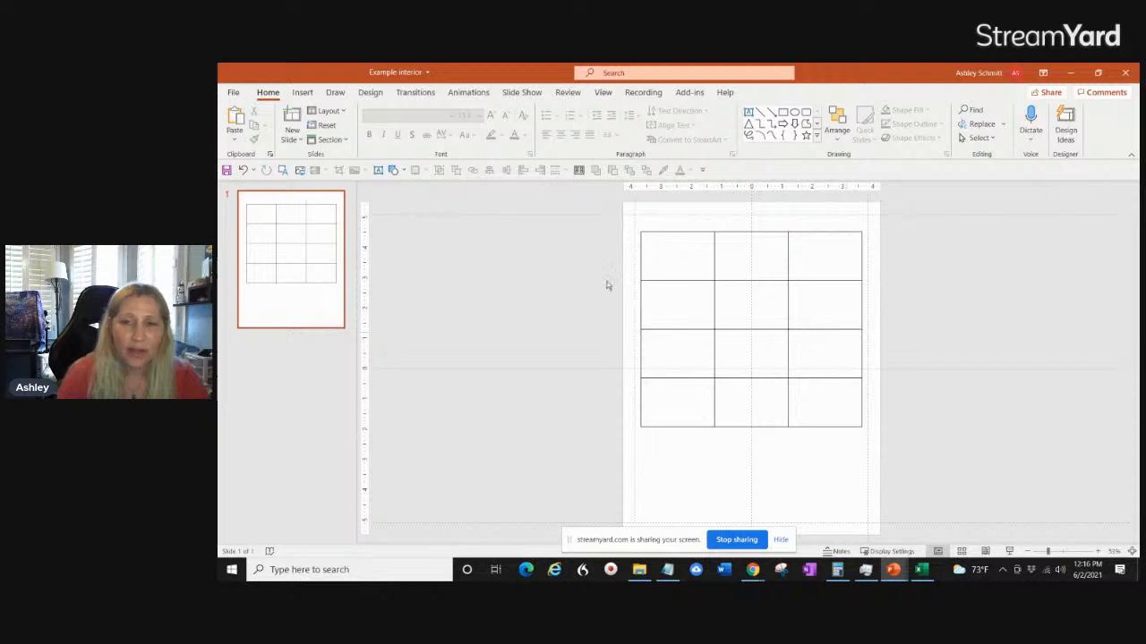
Begin entering the month January in the table's first cell and remove bold from all table cells.
left_click(663, 248)
type("Jan")
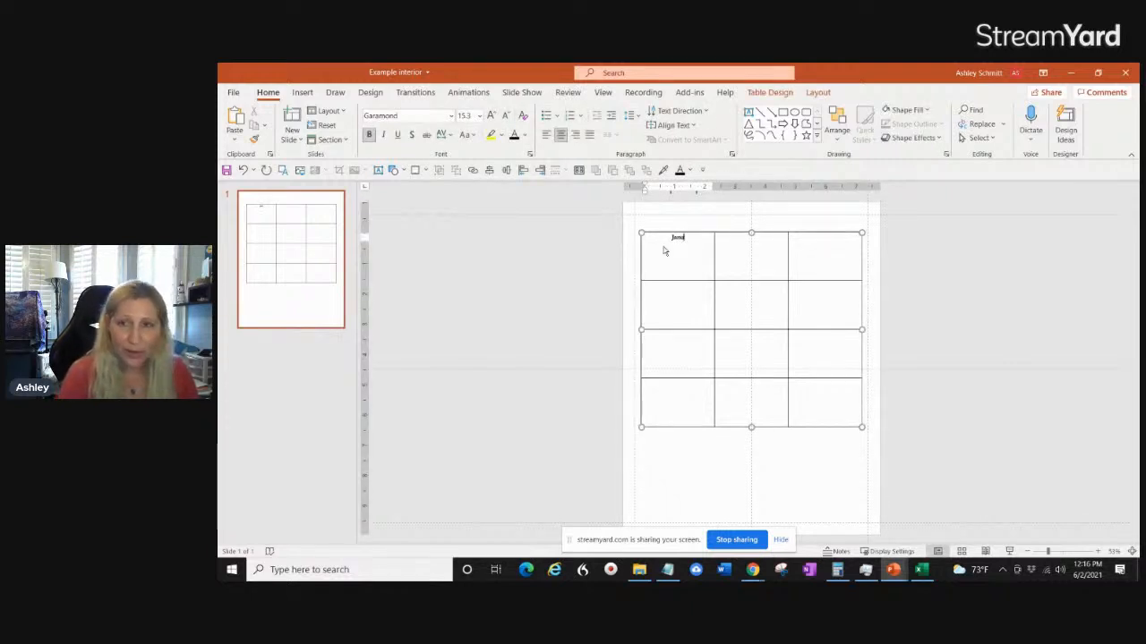
type("u")
left_click(489, 293)
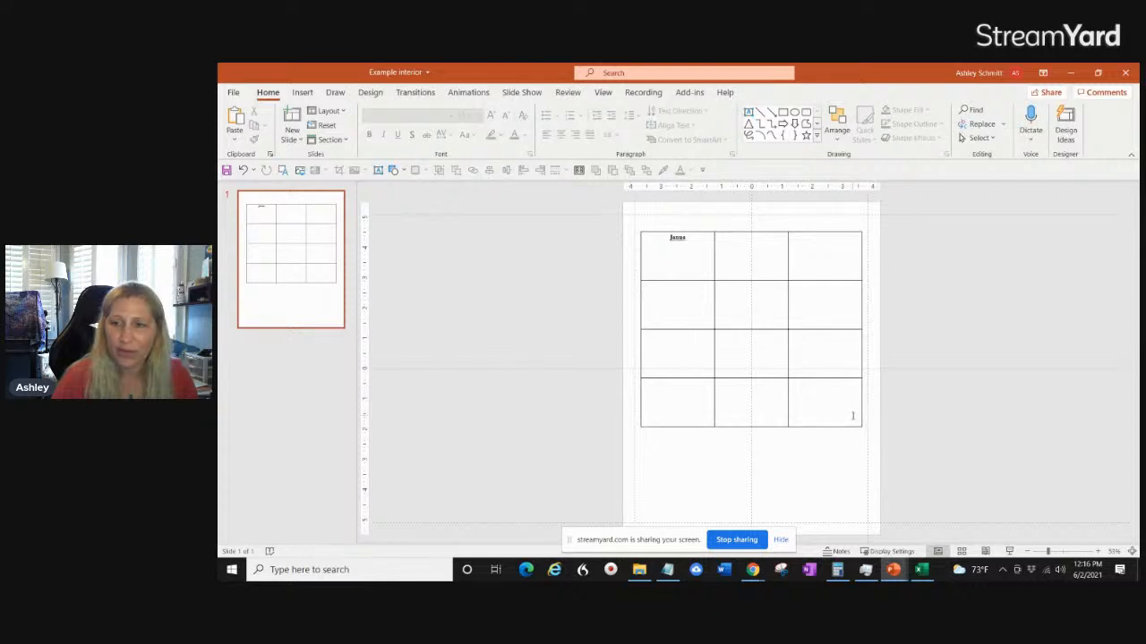
left_click_drag(856, 421, 627, 250)
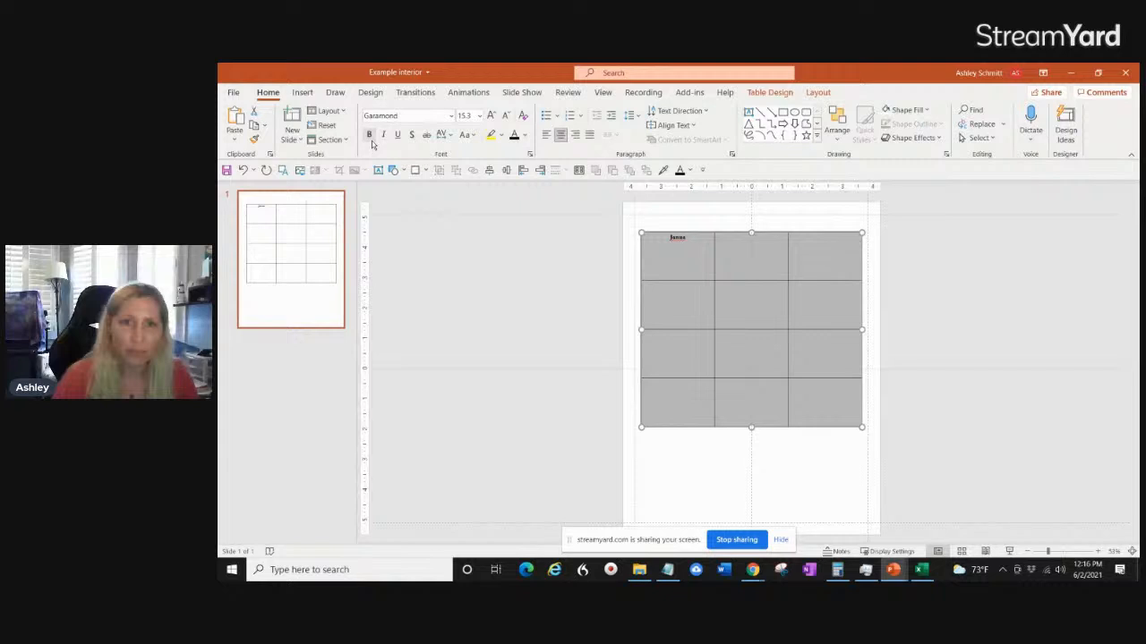
left_click(420, 262)
Complete the first cell's text as "January" and increase its font size.
left_click(690, 241)
type("Jane")
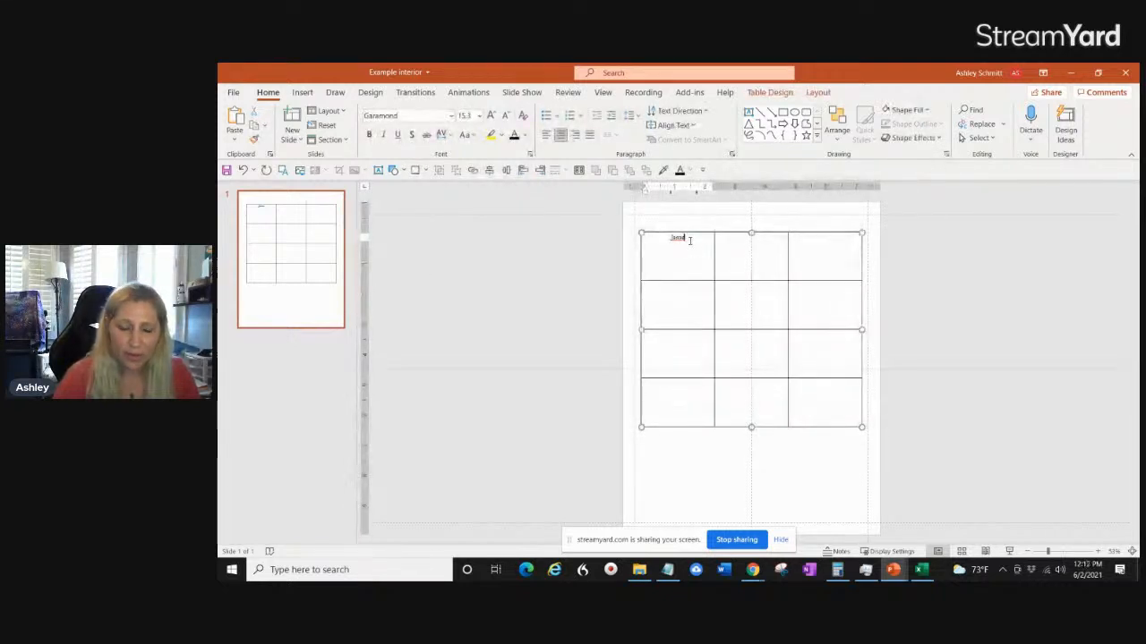
type("t")
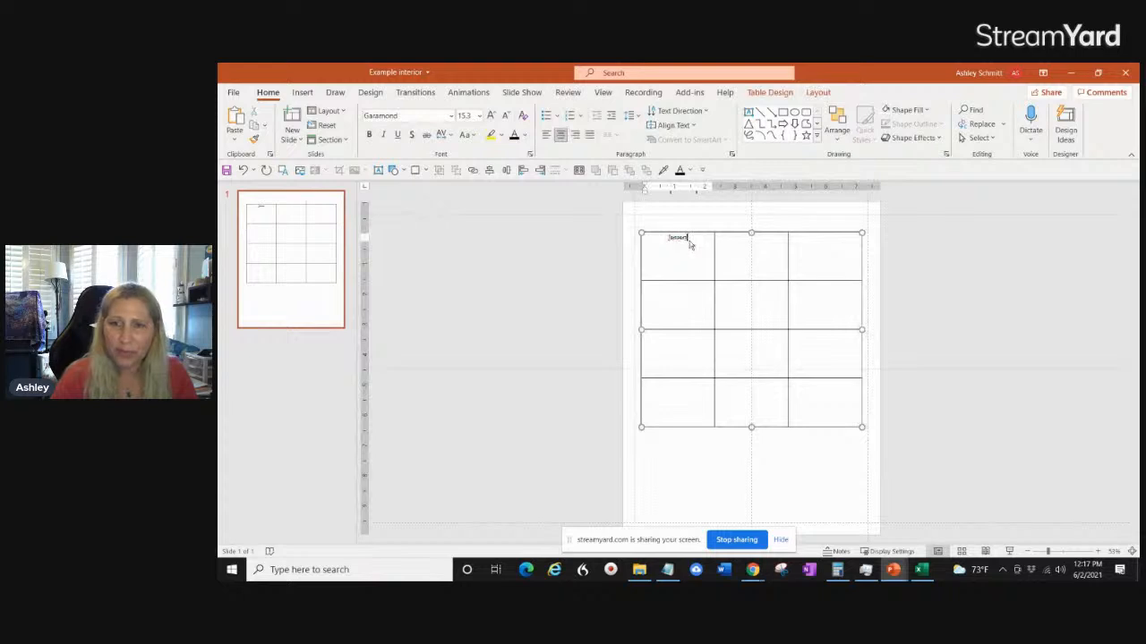
left_click_drag(666, 237, 694, 241)
left_click(490, 117)
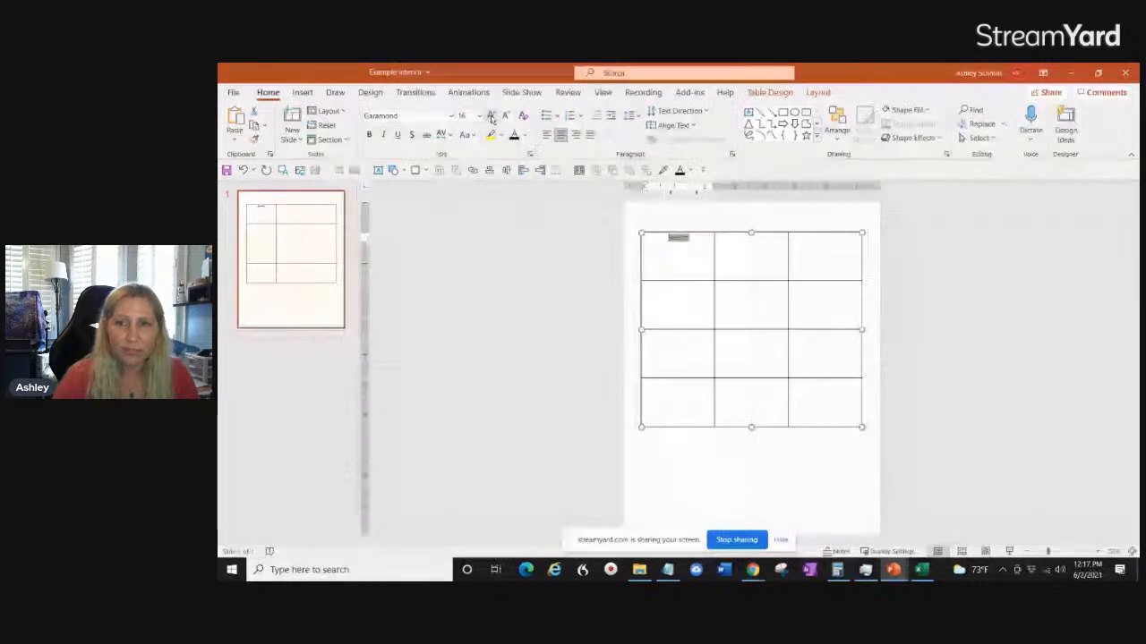
left_click(490, 117)
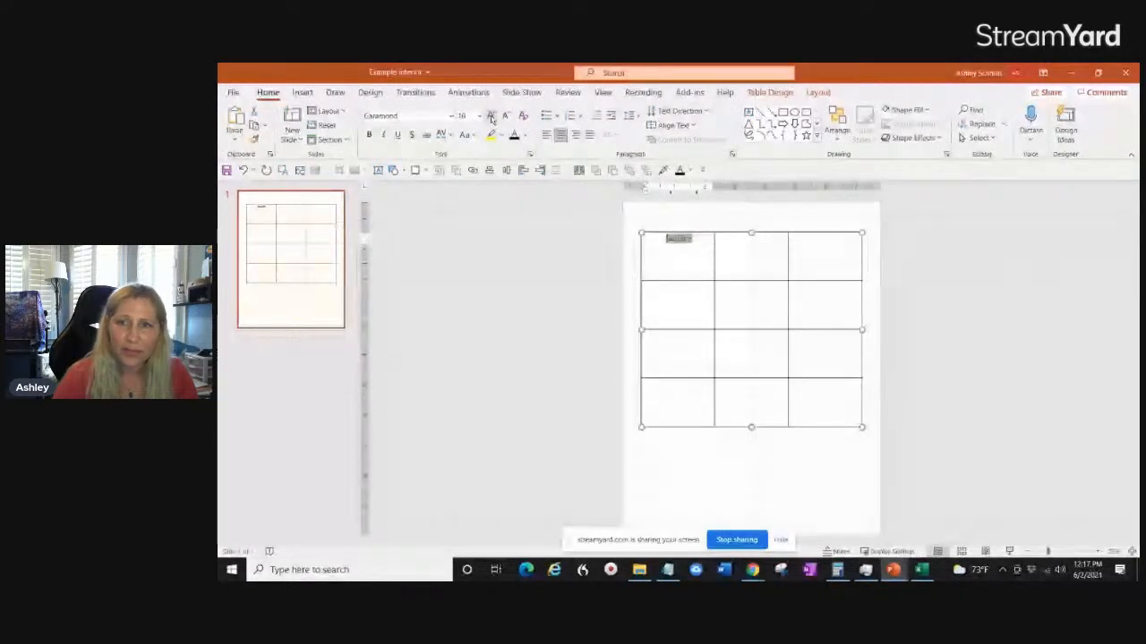
left_click(491, 116)
Set the font size of all table cells to 20.
left_click(673, 235)
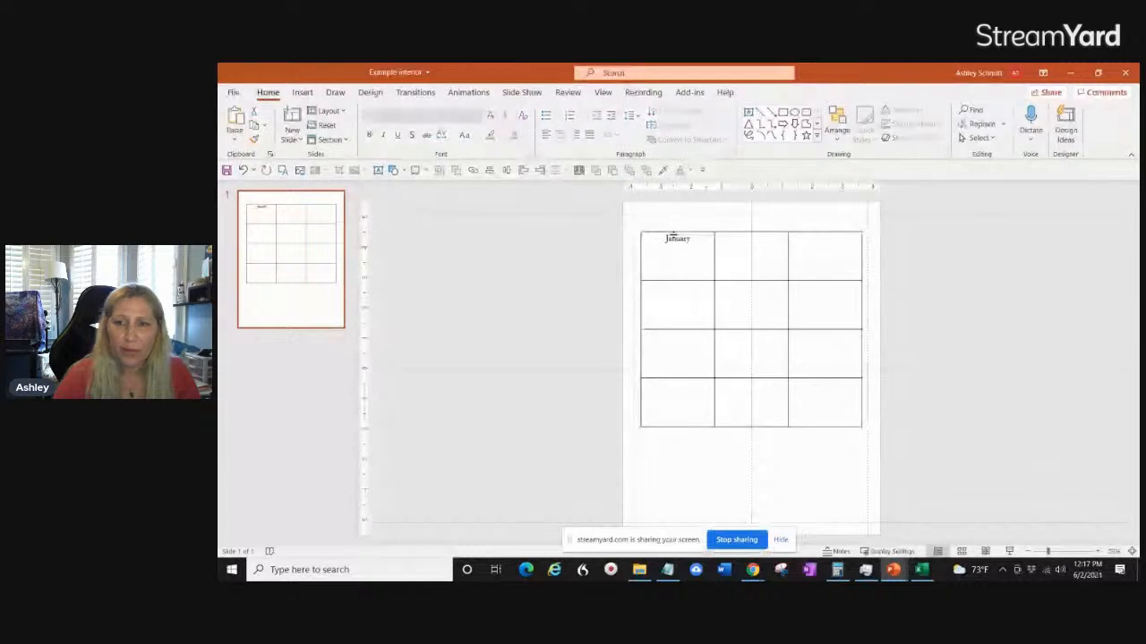
key("ctrl+a")
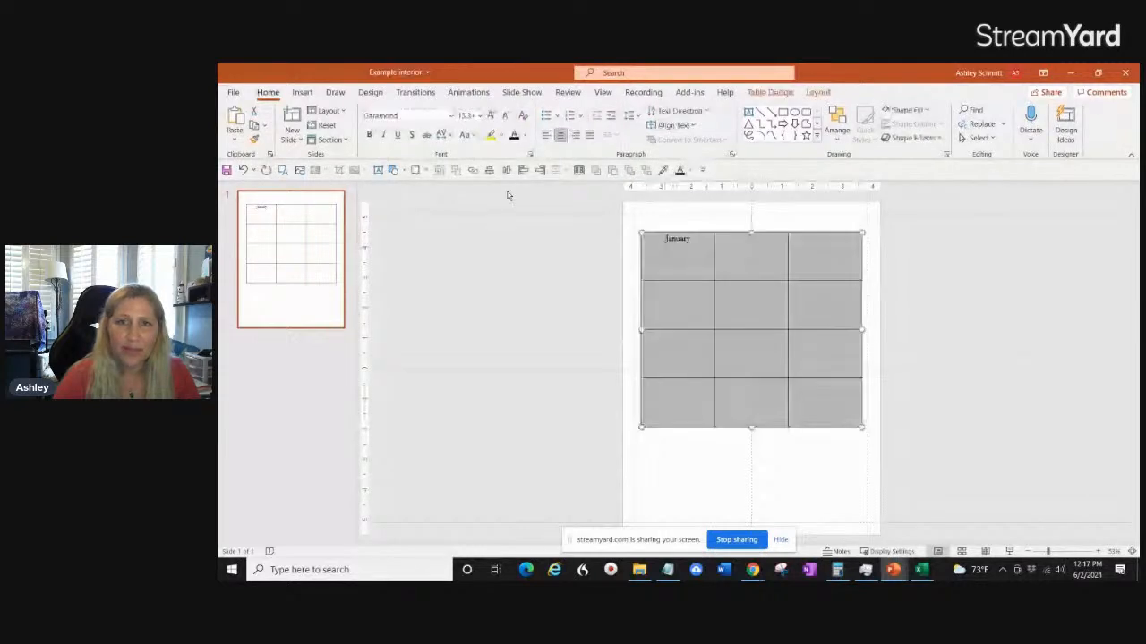
left_click(469, 116)
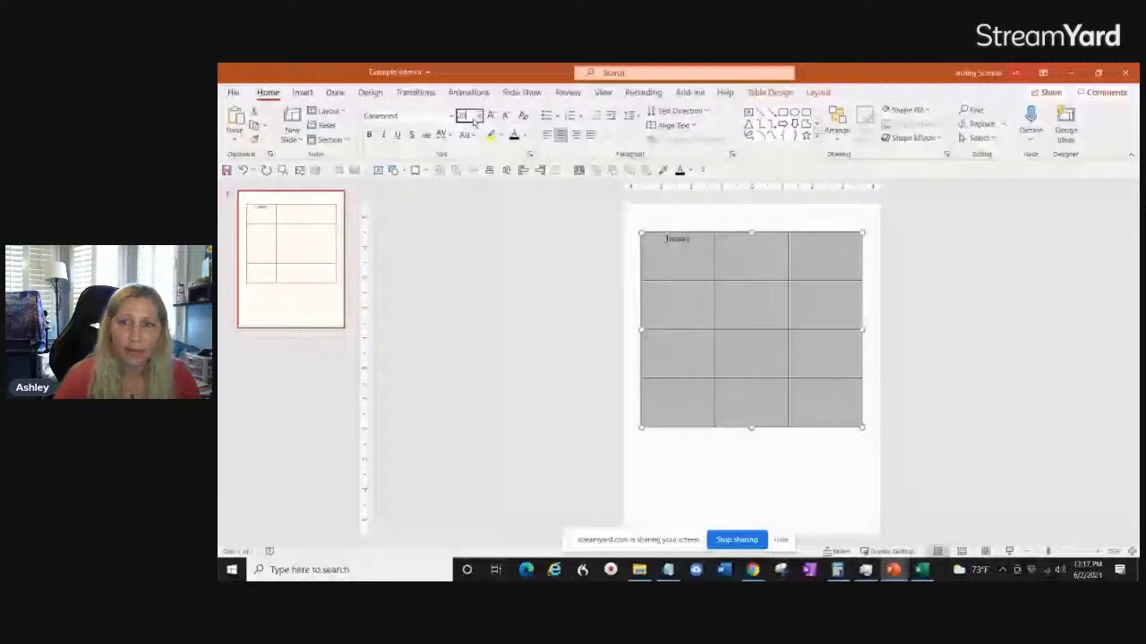
type("20")
key("Return")
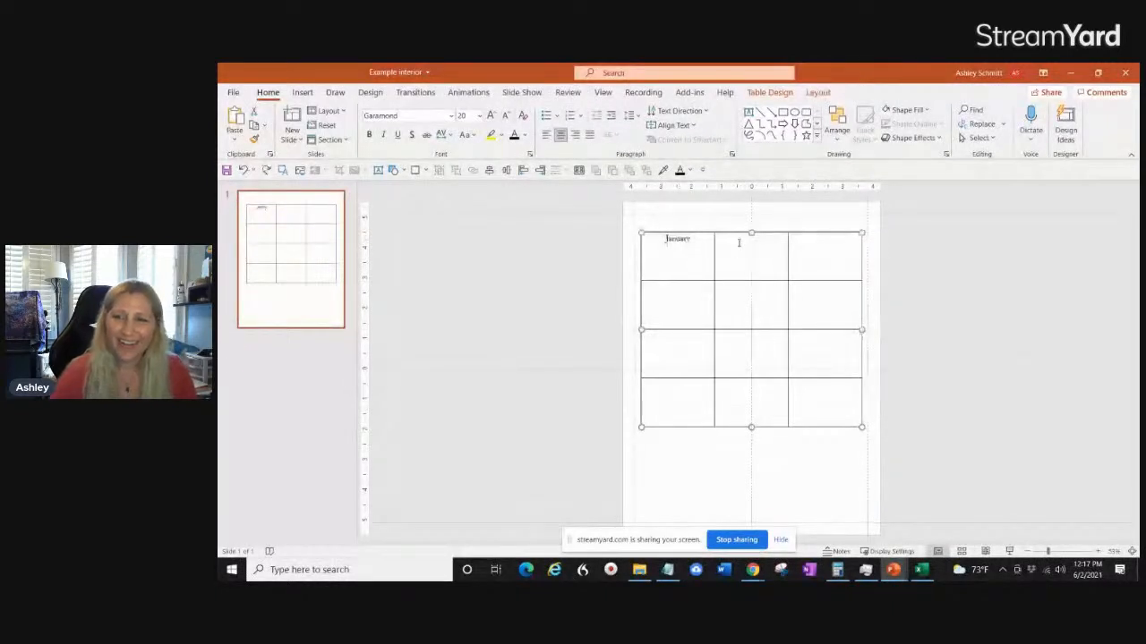
Fill the remaining cells of the table's first row with "February" and "March".
left_click(732, 245)
type("Feb")
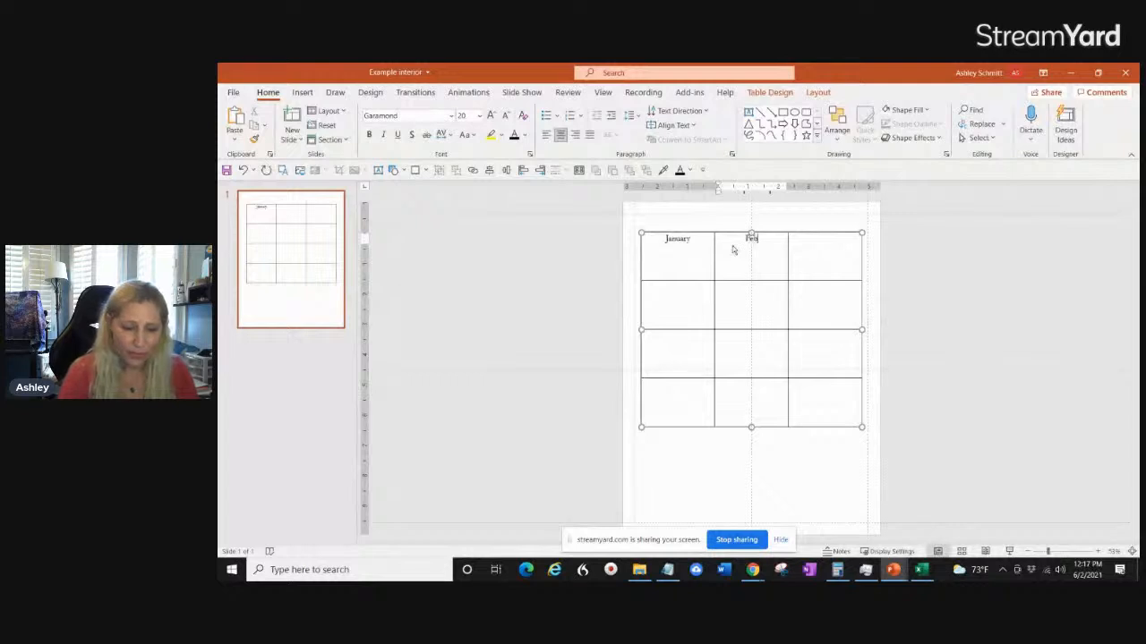
type("ruary")
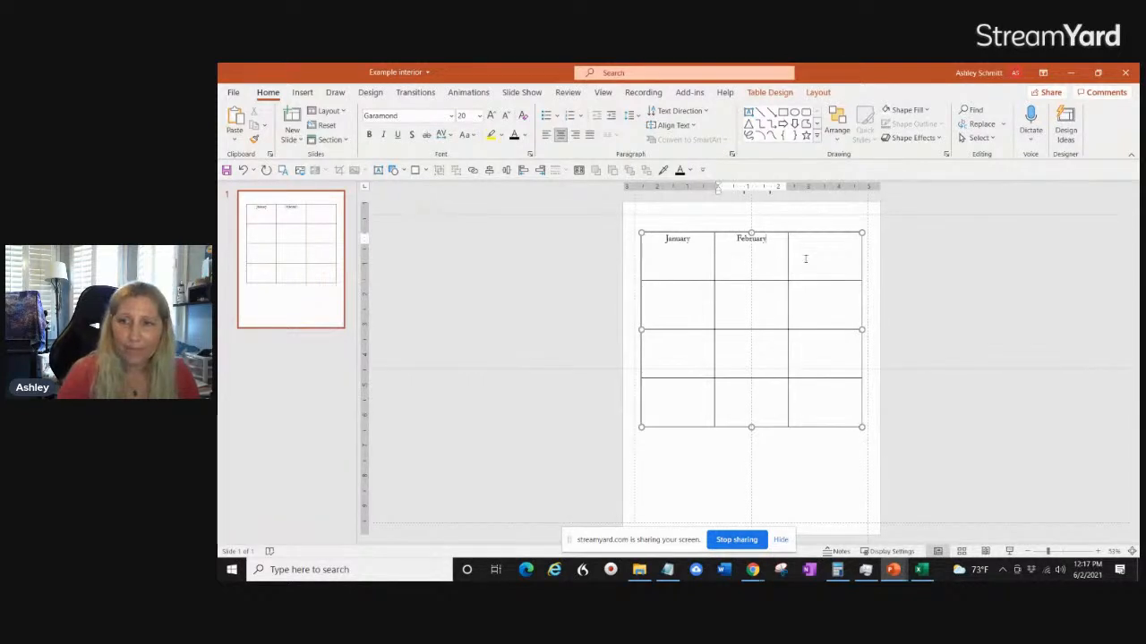
left_click(817, 249)
type("March")
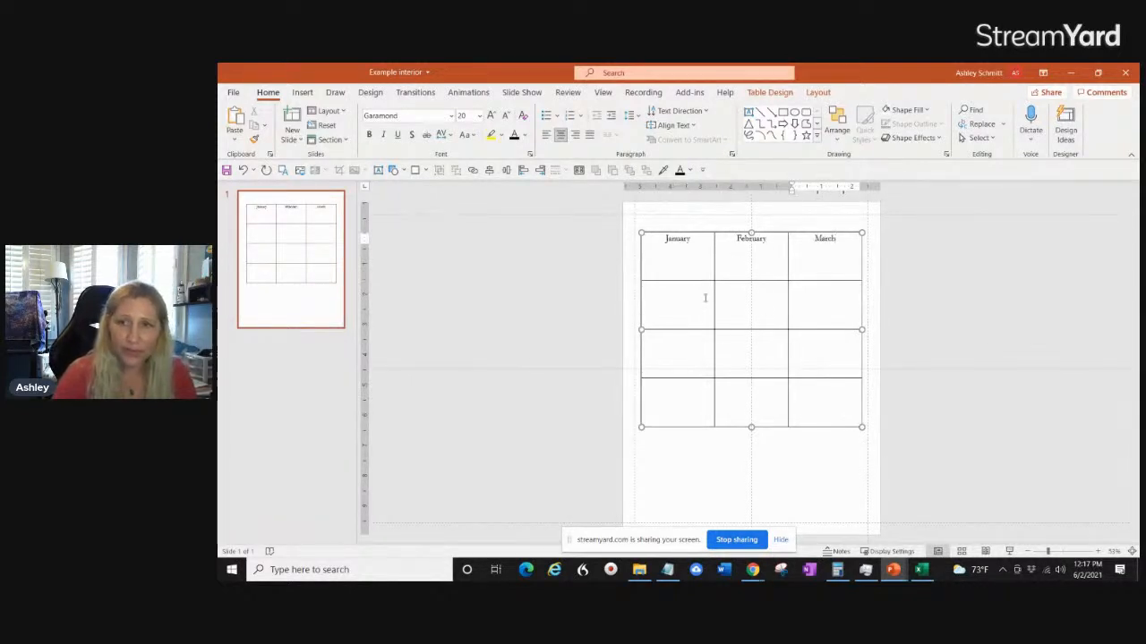
Fill the table's second row with "April", "May" and "June".
left_click(698, 295)
type("April")
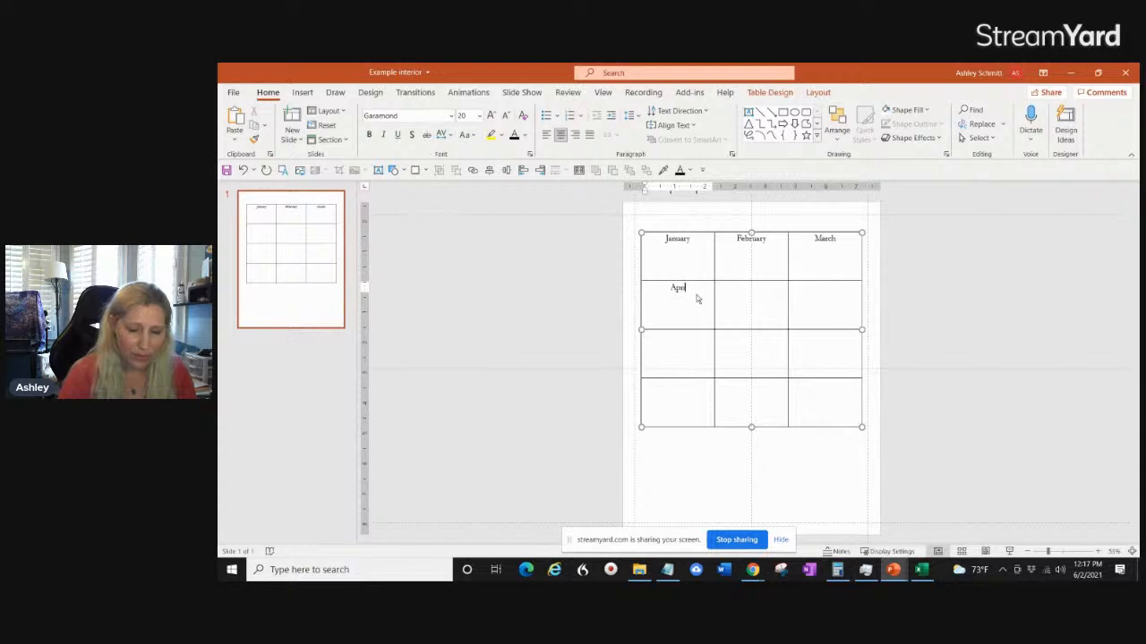
left_click(775, 297)
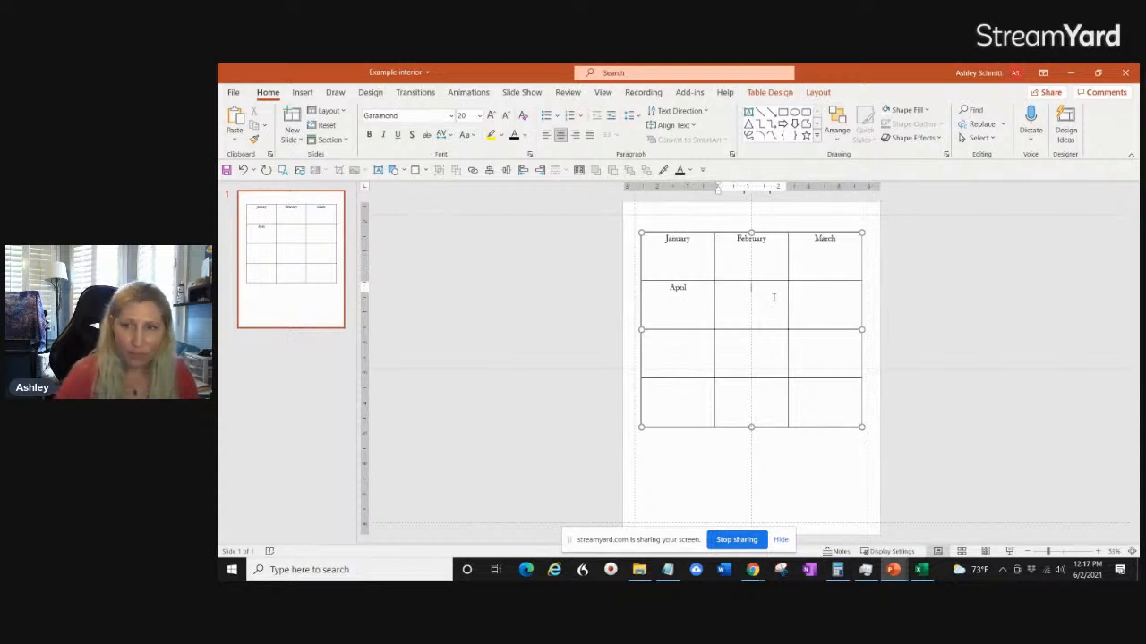
type("May")
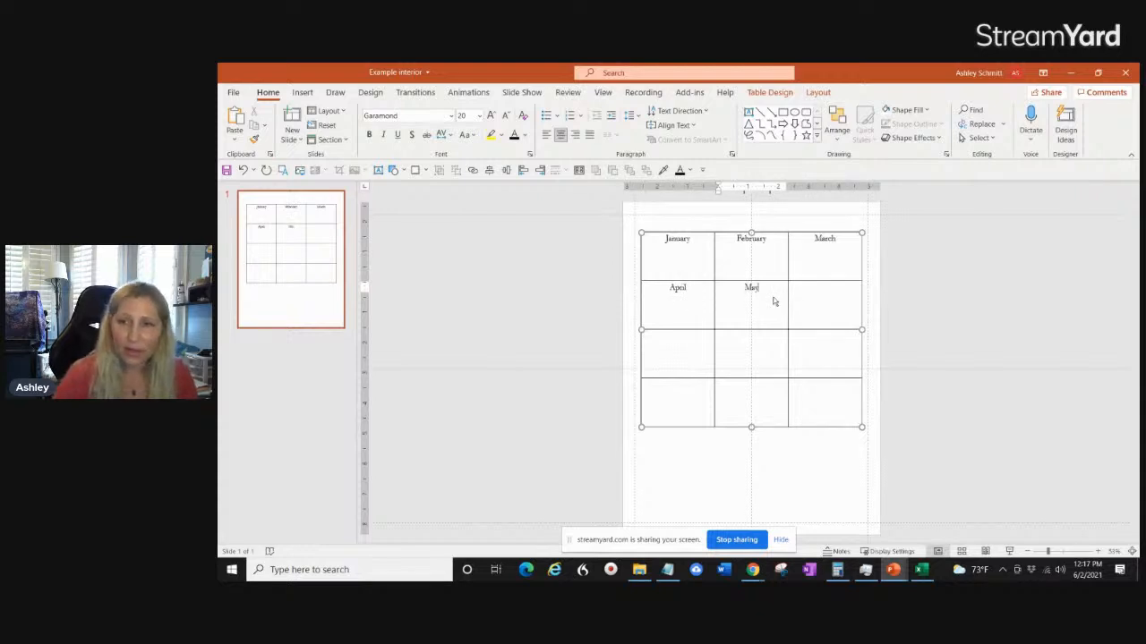
left_click(841, 296)
type("June")
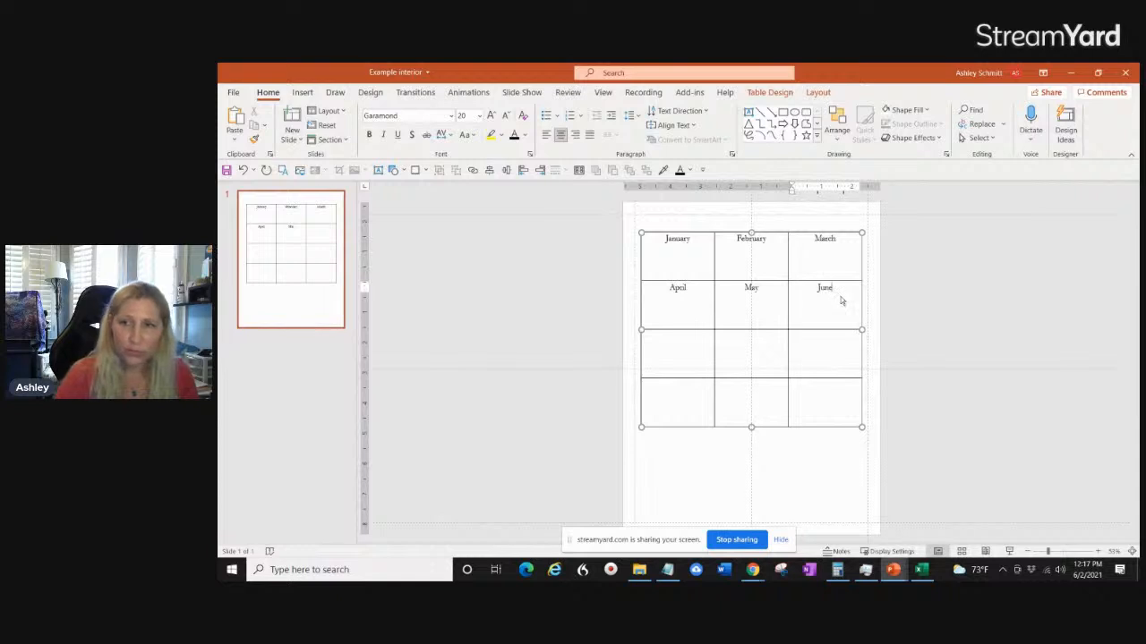
Fill the table's third row with "July", "August" and "September".
left_click(693, 350)
type("July")
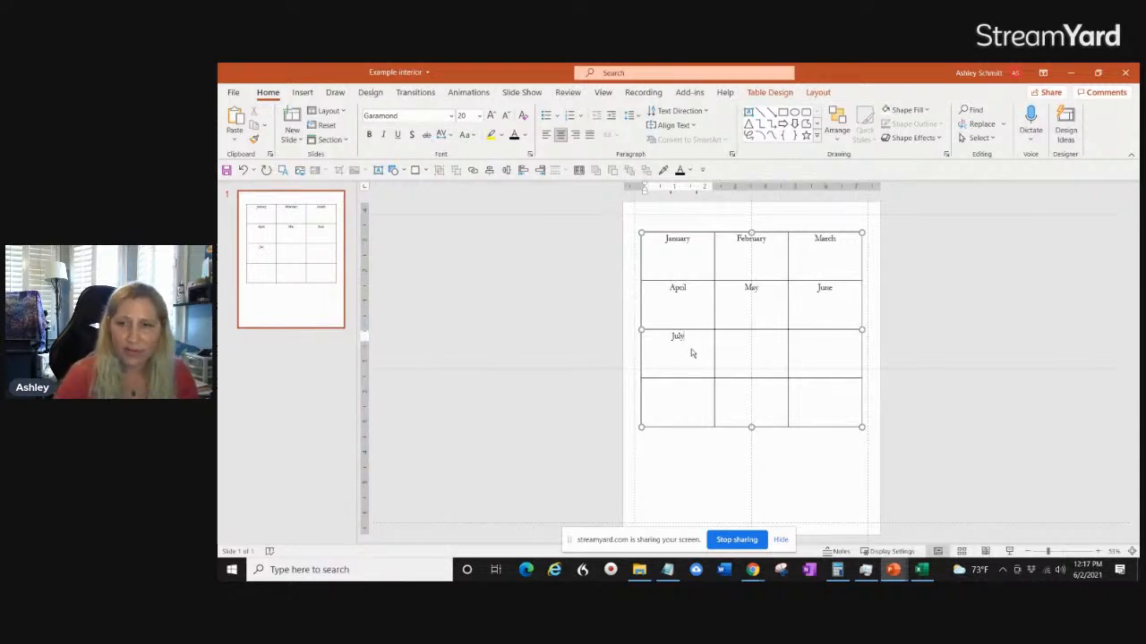
left_click(761, 346)
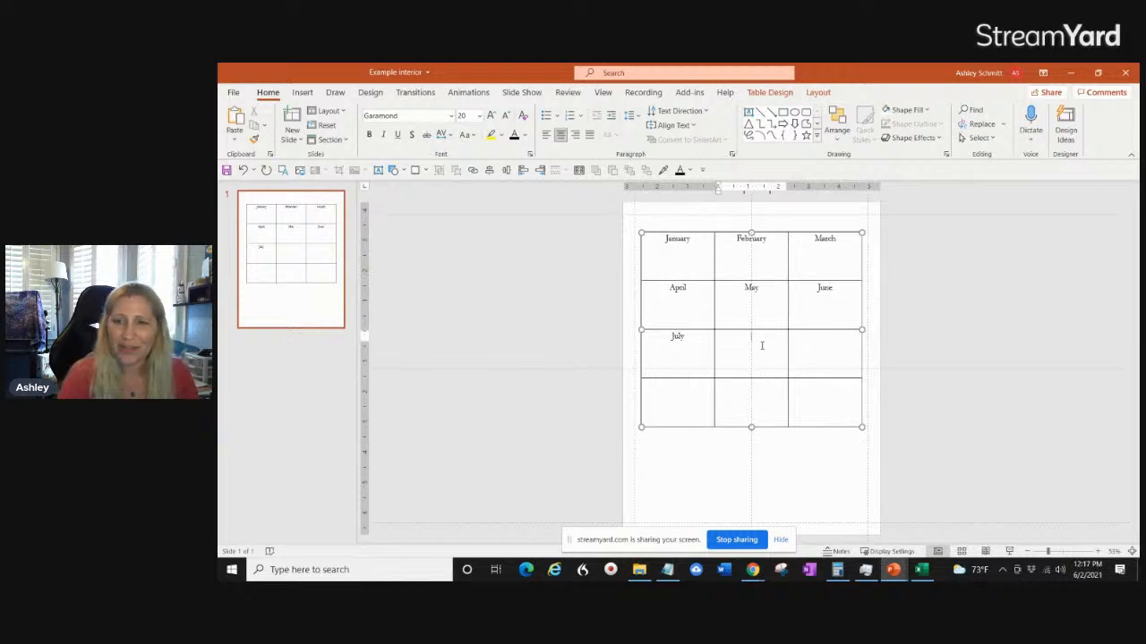
type("August")
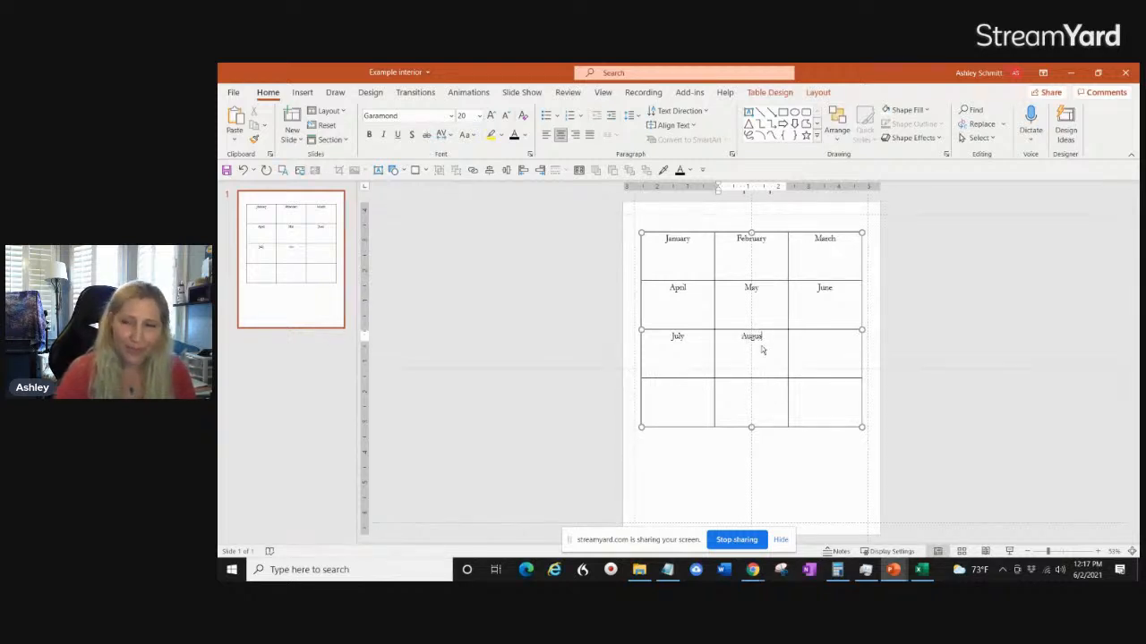
left_click(820, 343)
type("S")
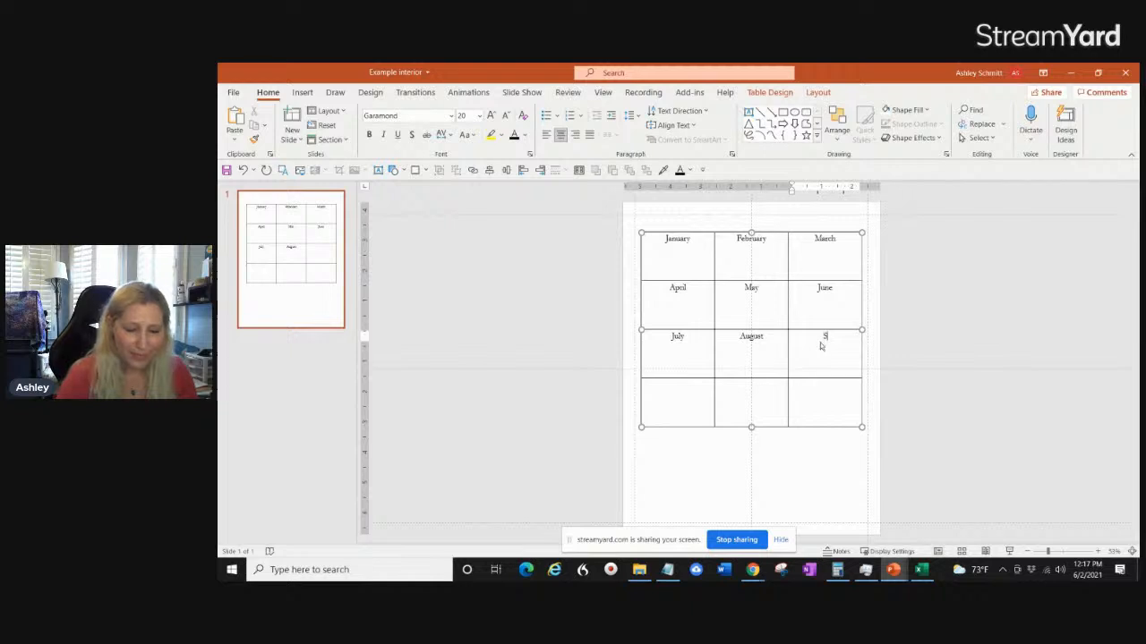
type("eptember")
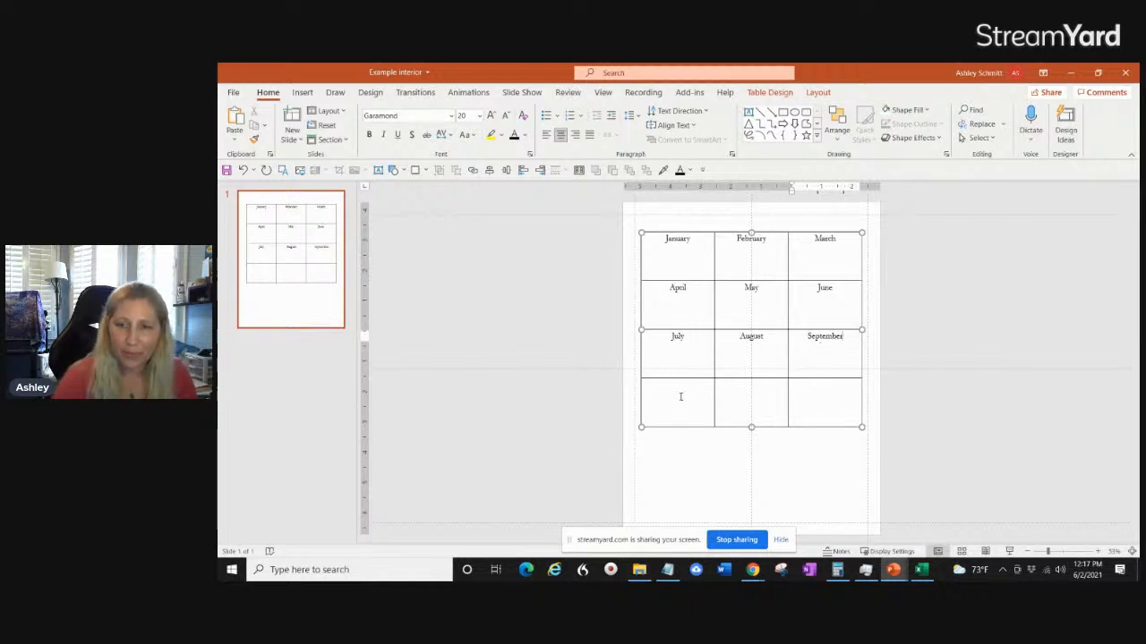
Fill the table's fourth row with "October", "November" and "December".
left_click(678, 394)
type("Octo")
type("eber")
key("Num_Lock")
key("BackSpace")
key("BackSpace")
key("BackSpace")
key("BackSpace")
key("BackSpace")
type("ober")
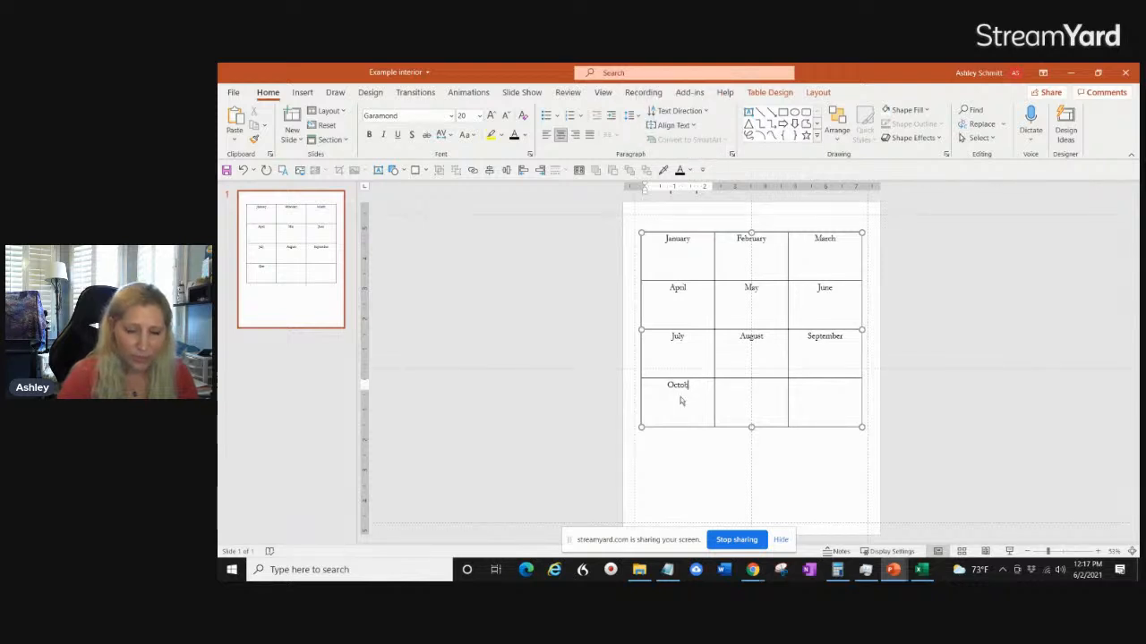
left_click(752, 398)
type("November")
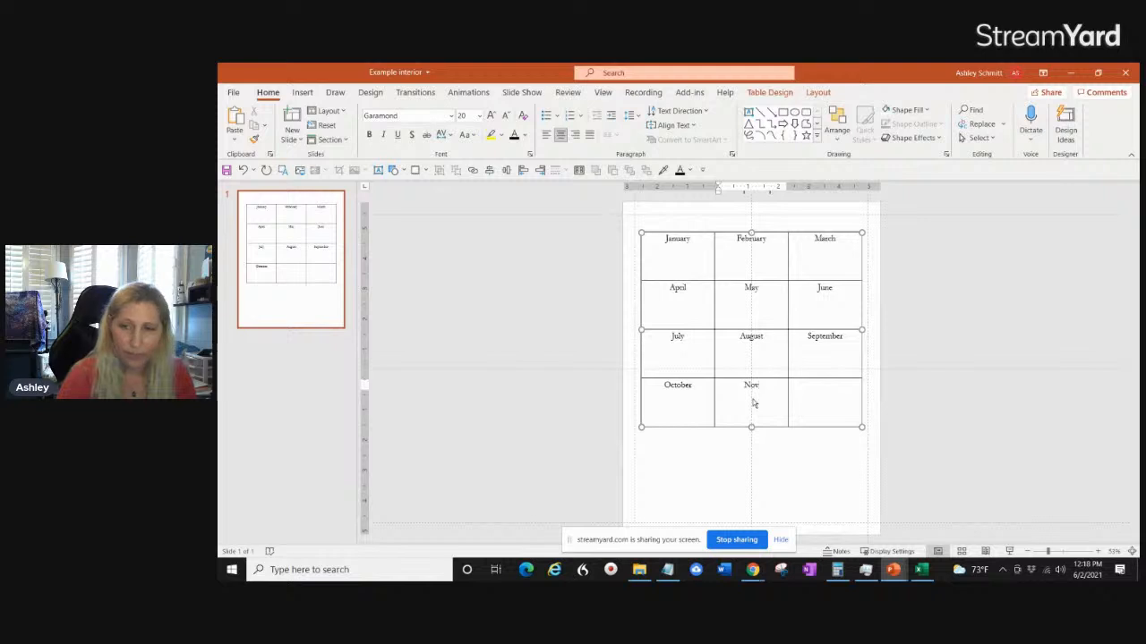
left_click(804, 400)
type("D")
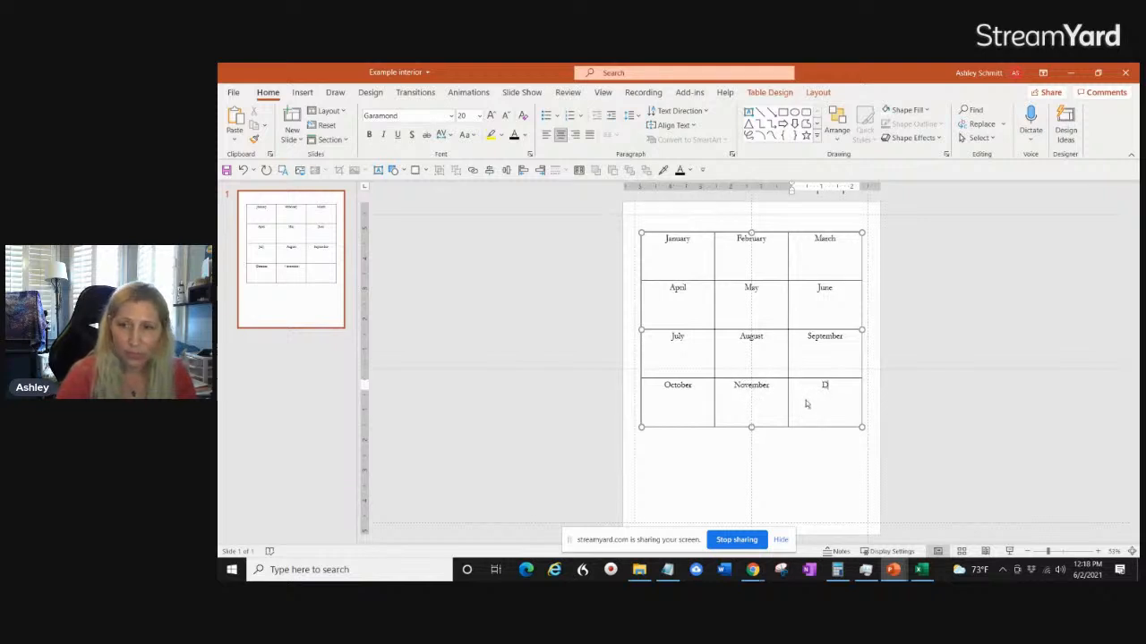
type("ecember")
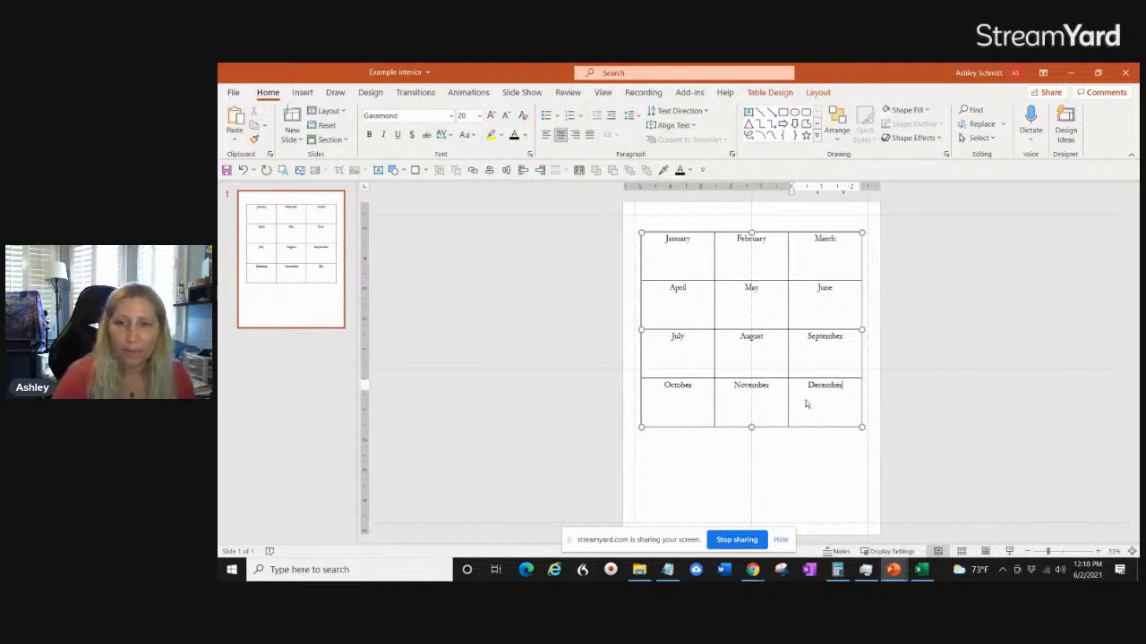
left_click(974, 350)
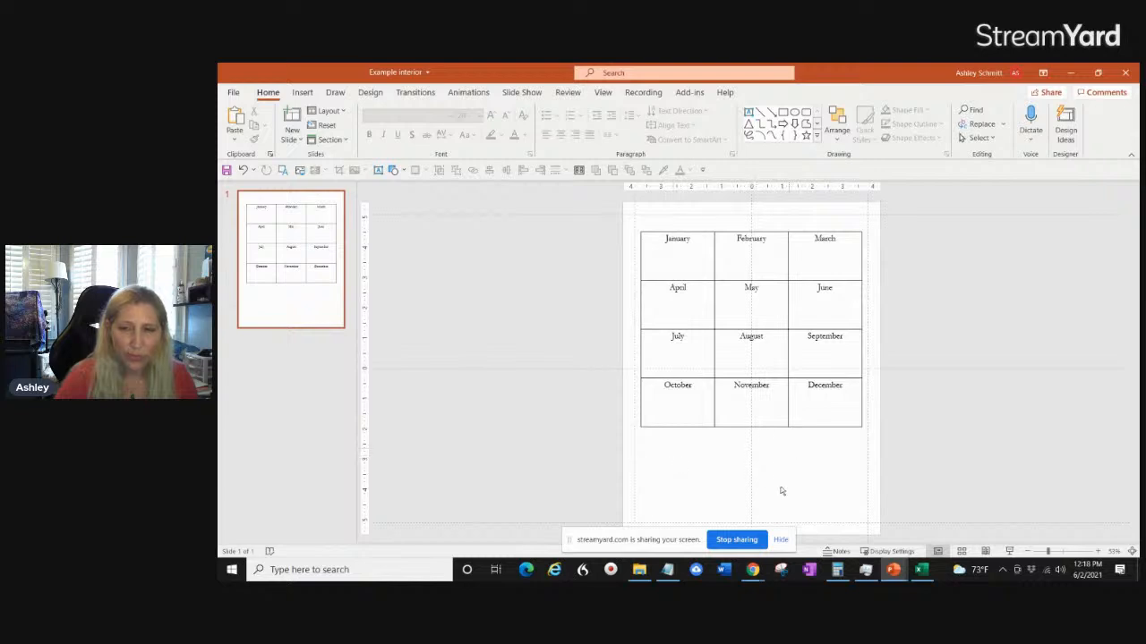
Draw a small square about 0.35 inch wide just below the table's lower-left corner.
left_click(302, 92)
left_click(407, 123)
left_click(439, 163)
left_click_drag(645, 442, 656, 452)
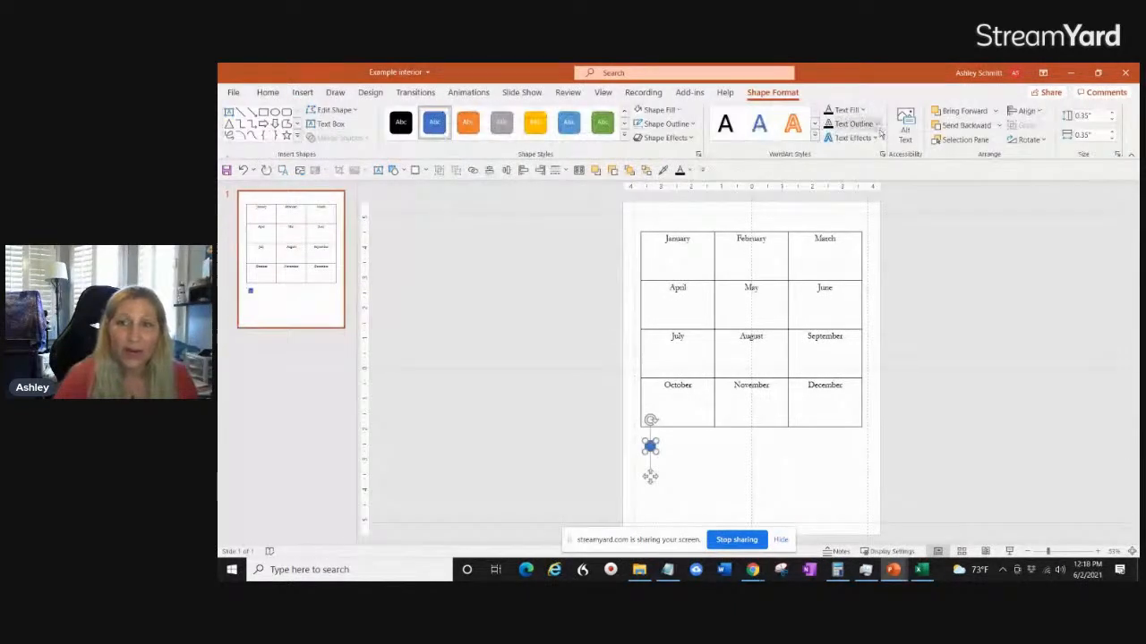
Give the small square a dark outline from the black theme shades and a white fill.
left_click(670, 123)
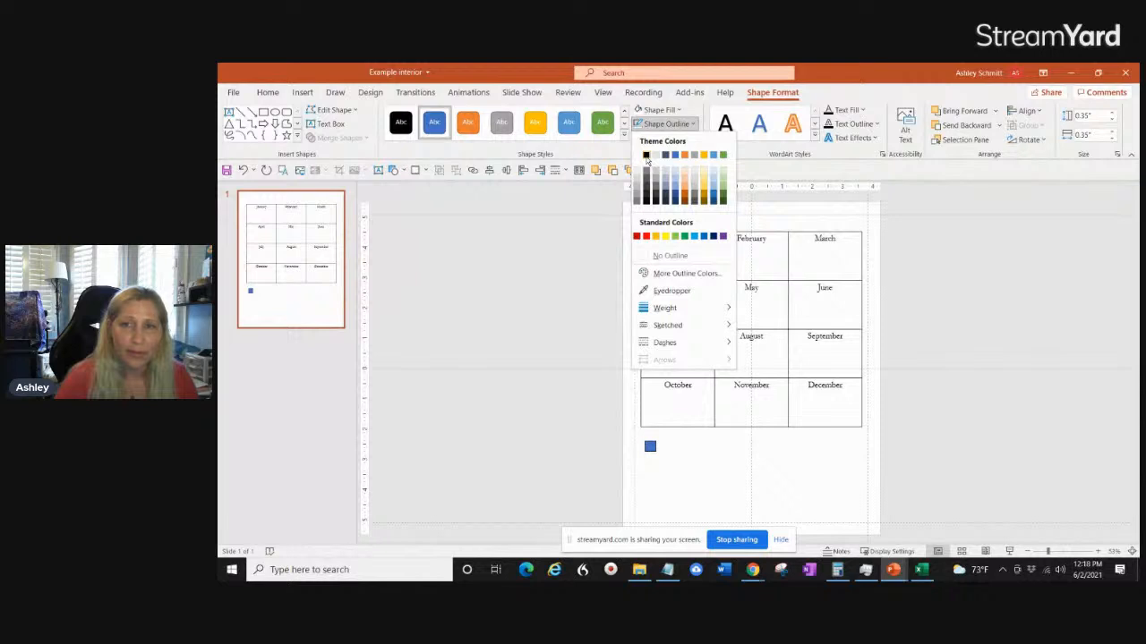
left_click(646, 158)
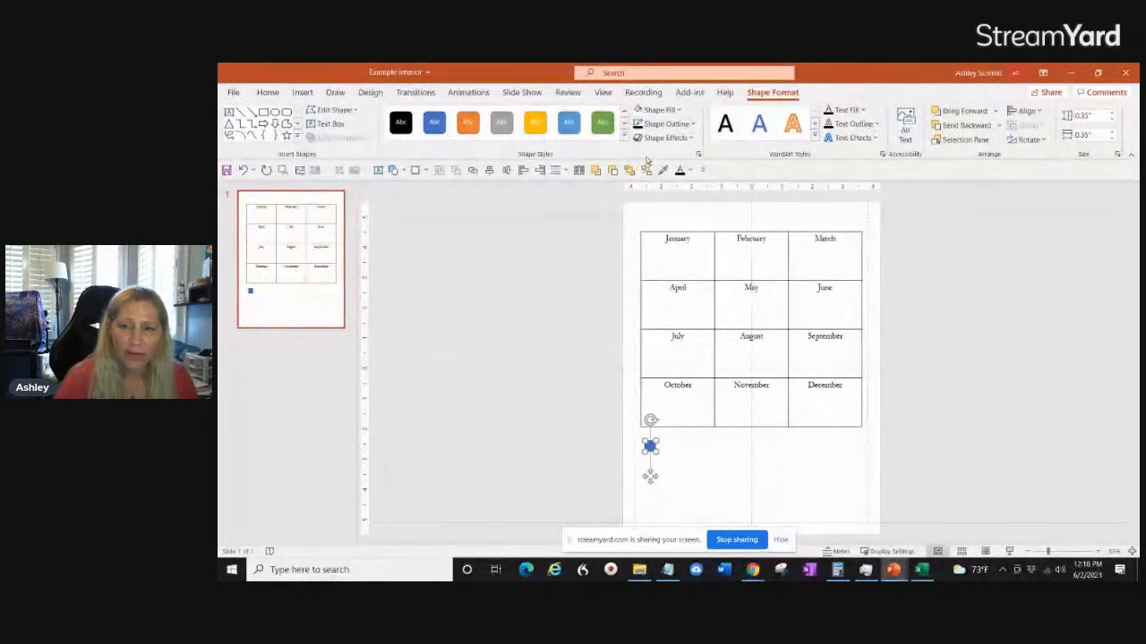
left_click(692, 125)
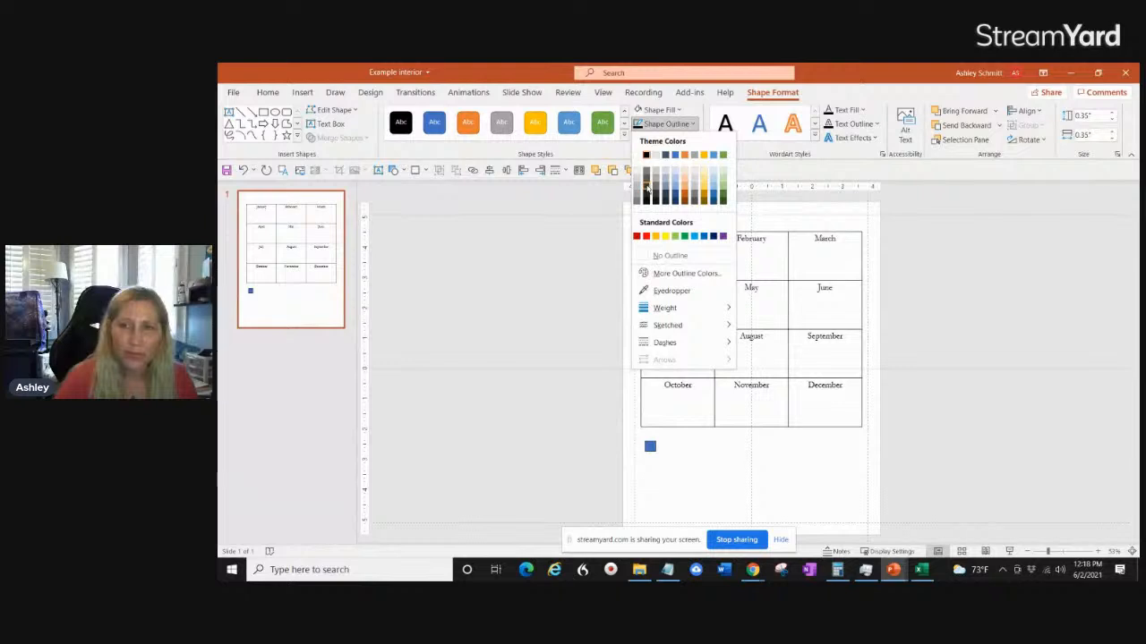
left_click(646, 188)
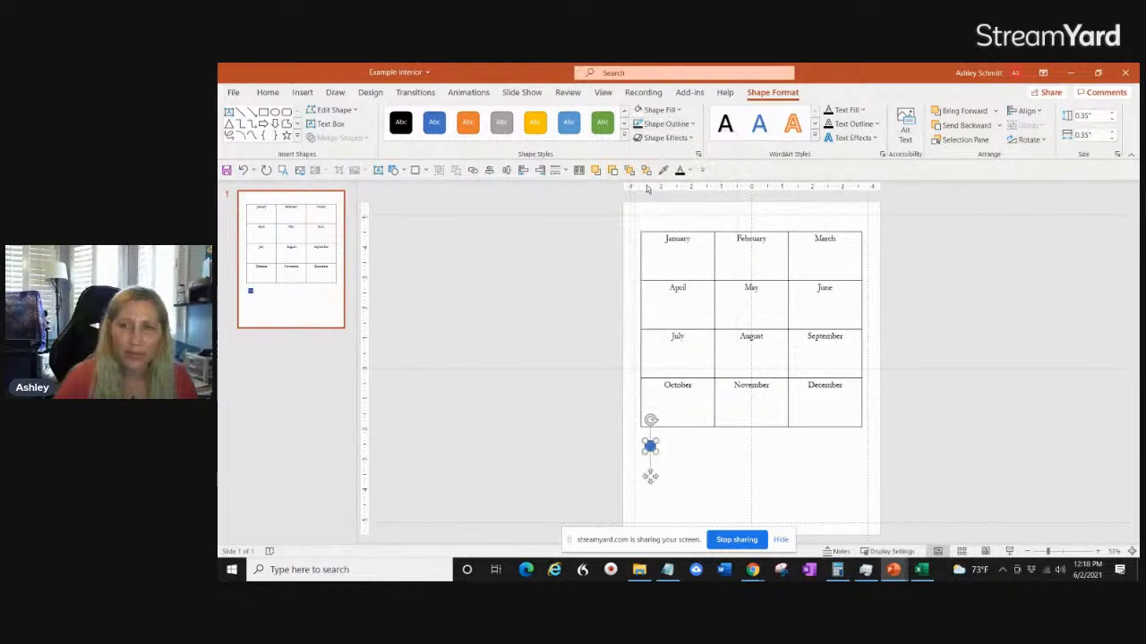
left_click(680, 111)
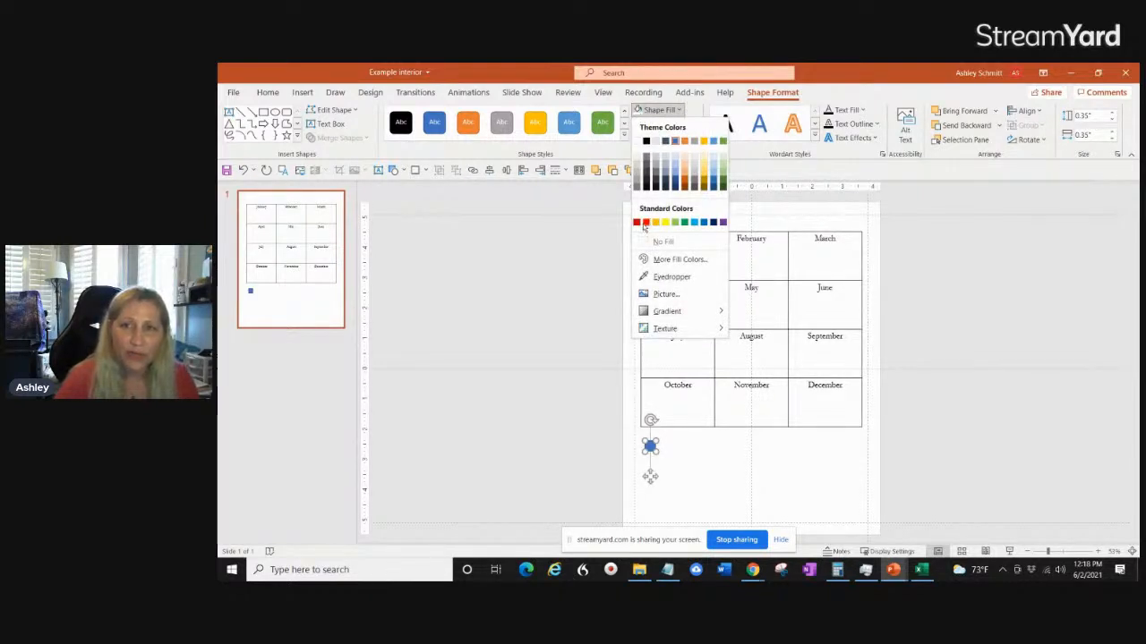
left_click(637, 142)
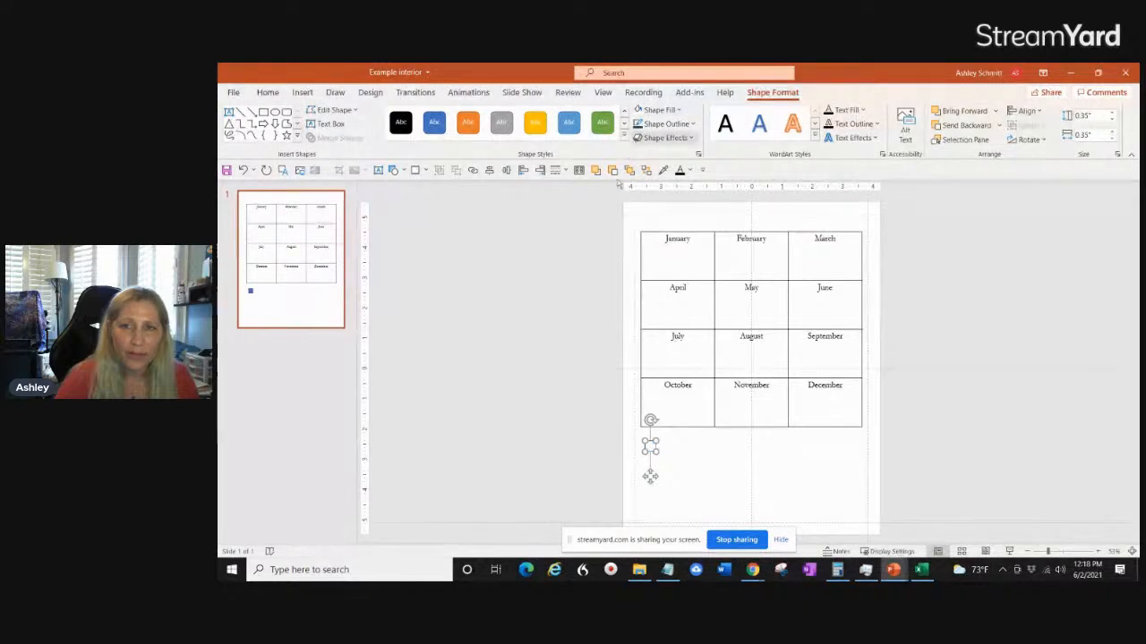
left_click(558, 444)
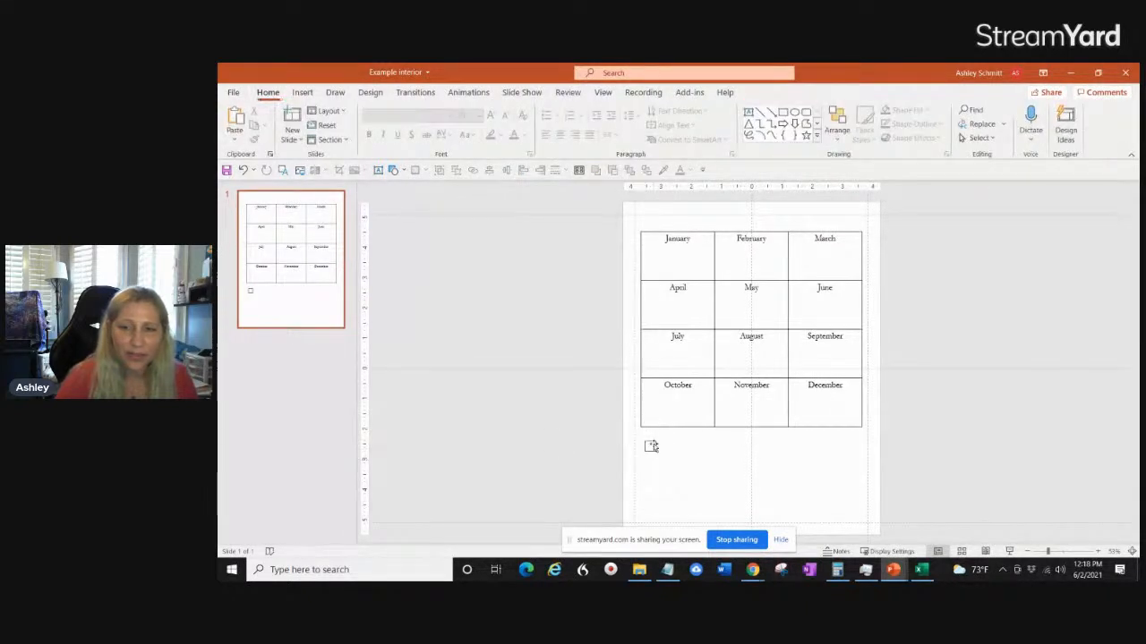
Set the small square's height and width to 0.25 inch.
left_click_drag(651, 447, 649, 476)
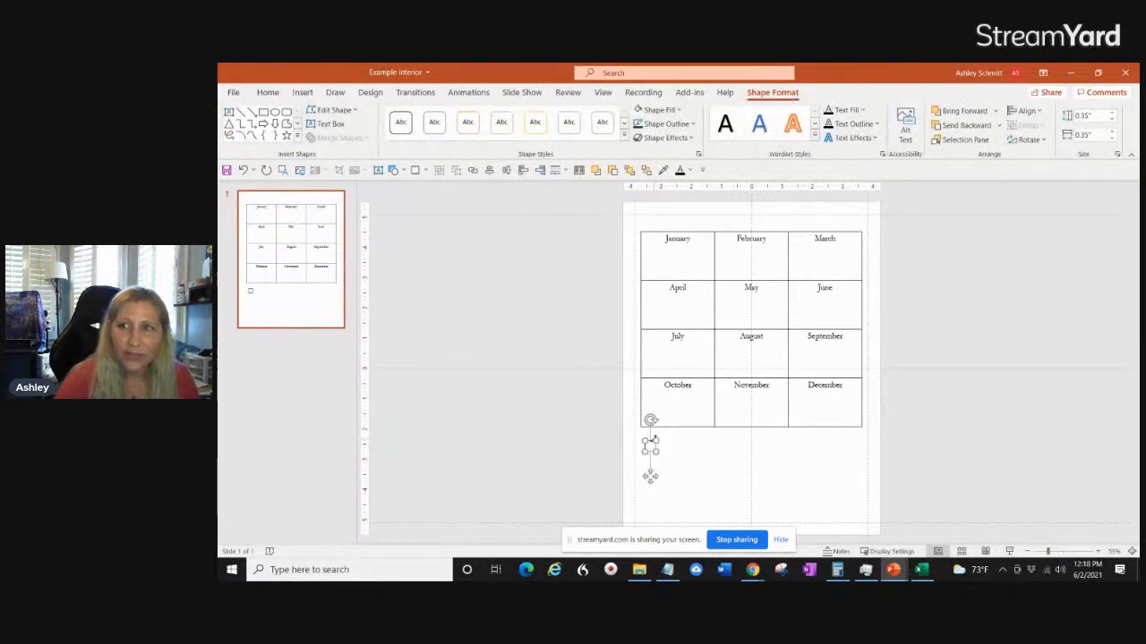
left_click(1085, 115)
left_click(1086, 116)
key("BackSpace")
type("2")
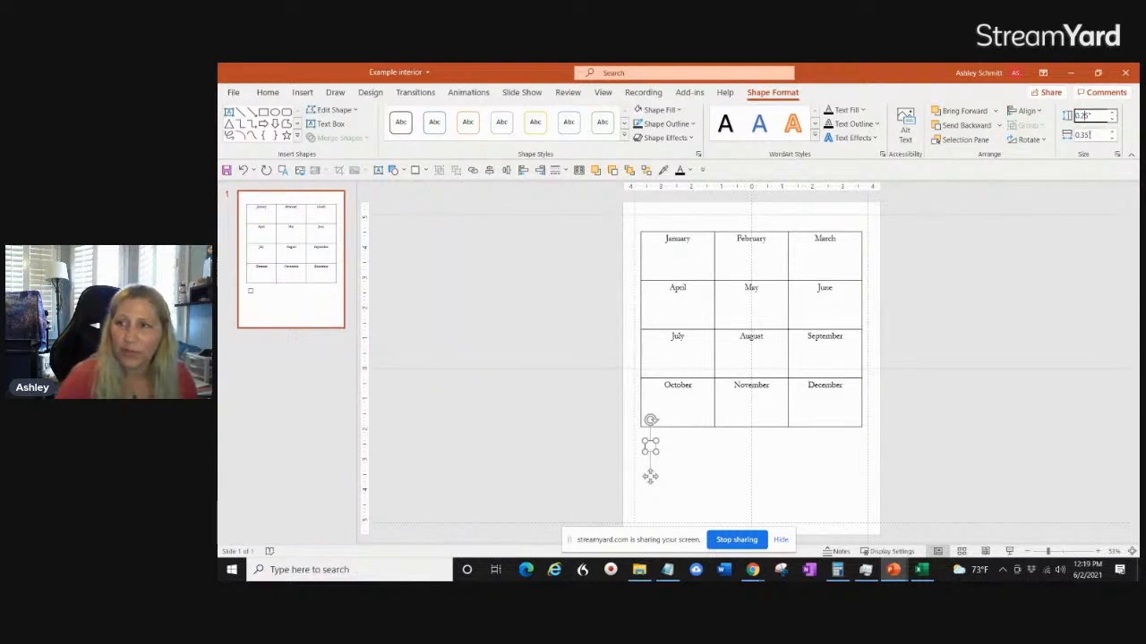
left_click(1086, 134)
left_click(1102, 132)
key("BackSpace")
key("BackSpace")
key("BackSpace")
type("25")
key("Return")
Move the small square so its left edge lines up with the table's left edge.
left_click(619, 475)
left_click(649, 446)
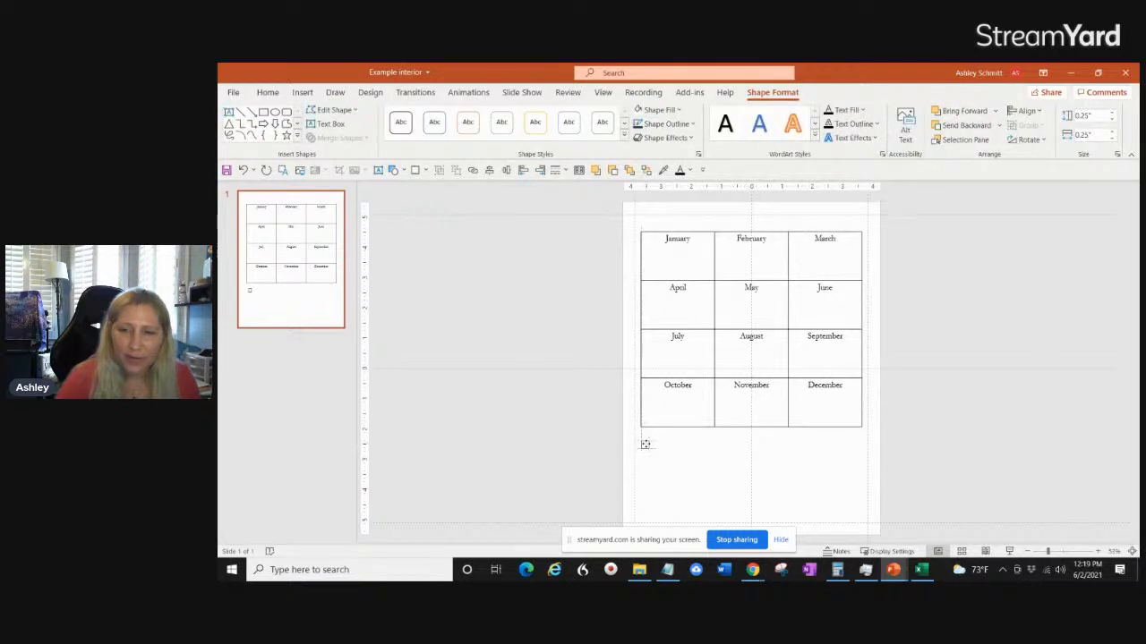
left_click(600, 467)
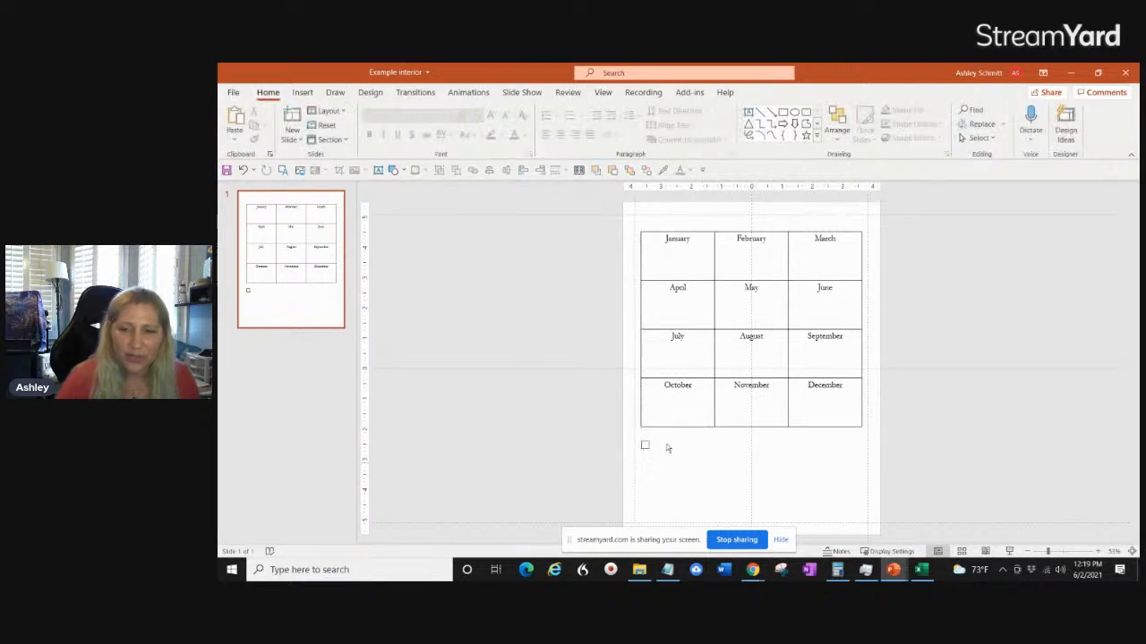
Draw a horizontal line about 2.95 inches long beside the small square, level with its lower part.
left_click(309, 93)
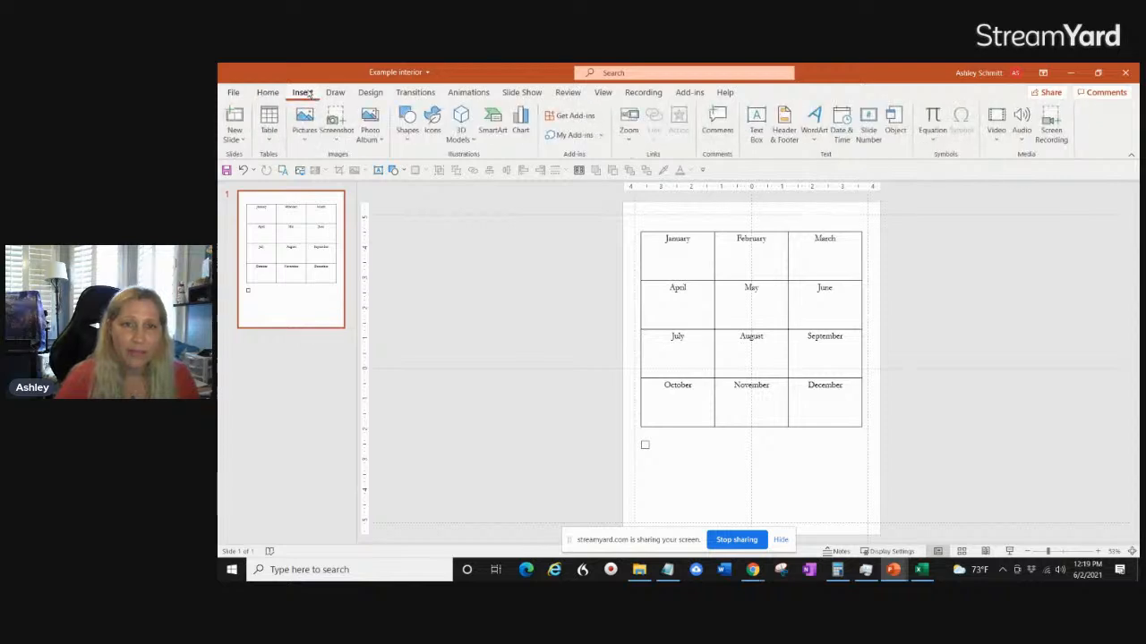
left_click(408, 142)
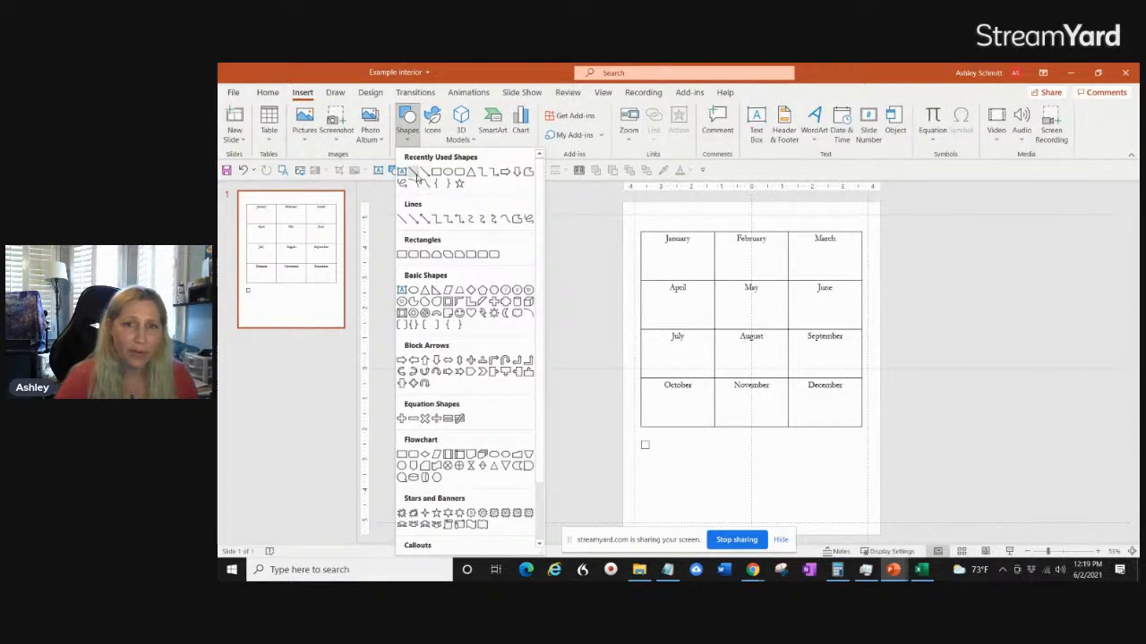
left_click(416, 174)
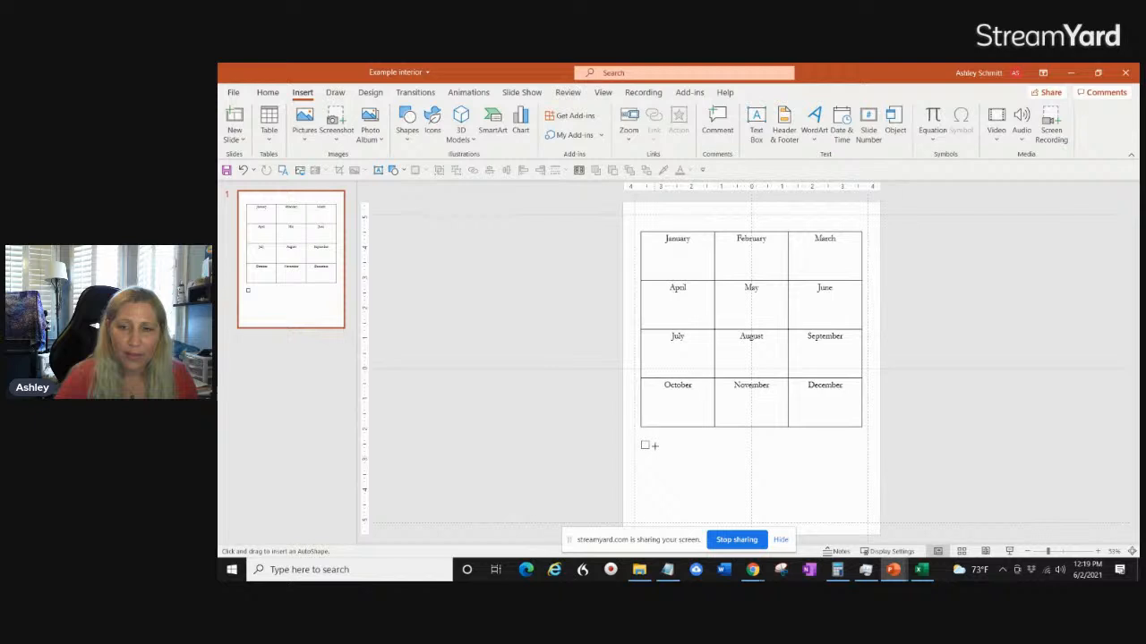
left_click_drag(654, 449, 742, 449)
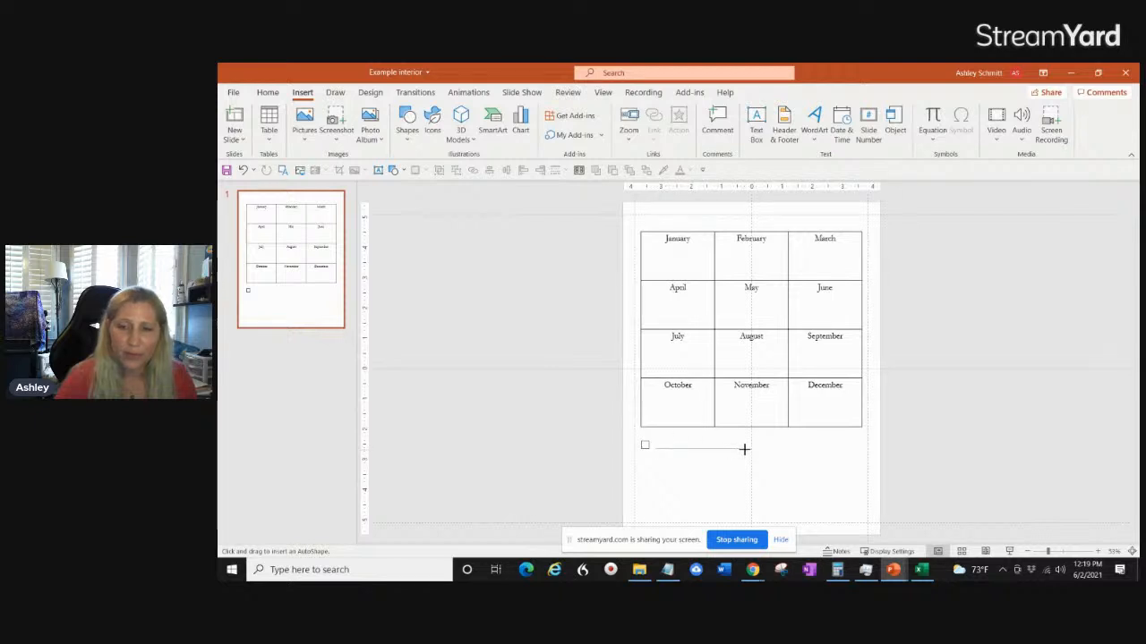
left_click_drag(744, 448, 744, 448)
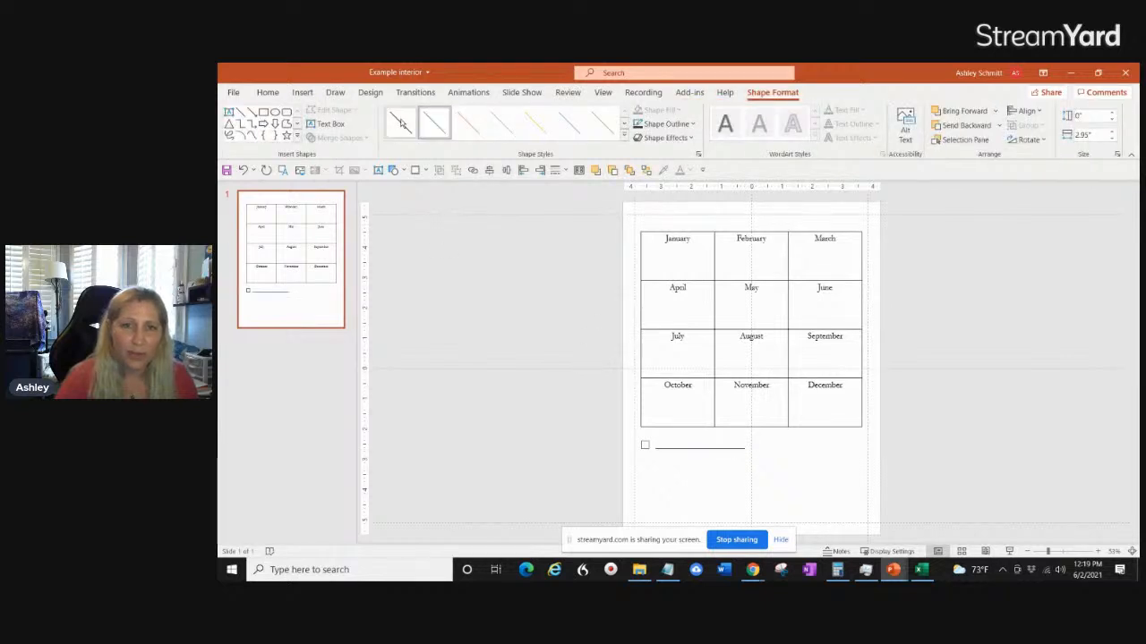
Apply the black preset style to the line and set its weight to 1 pt.
left_click(401, 124)
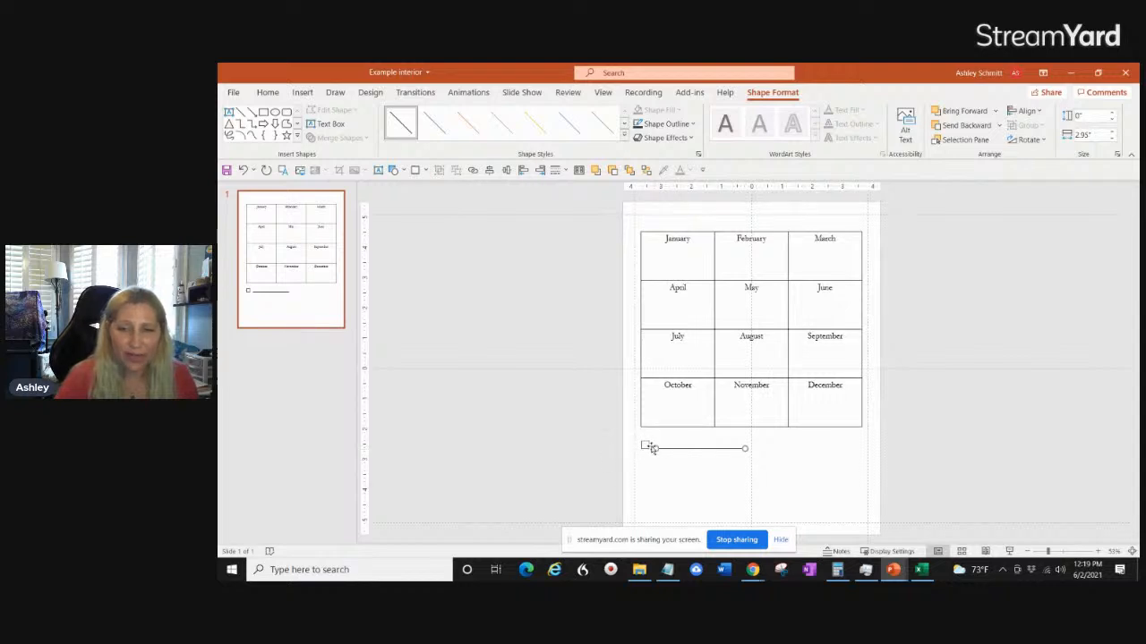
left_click(690, 130)
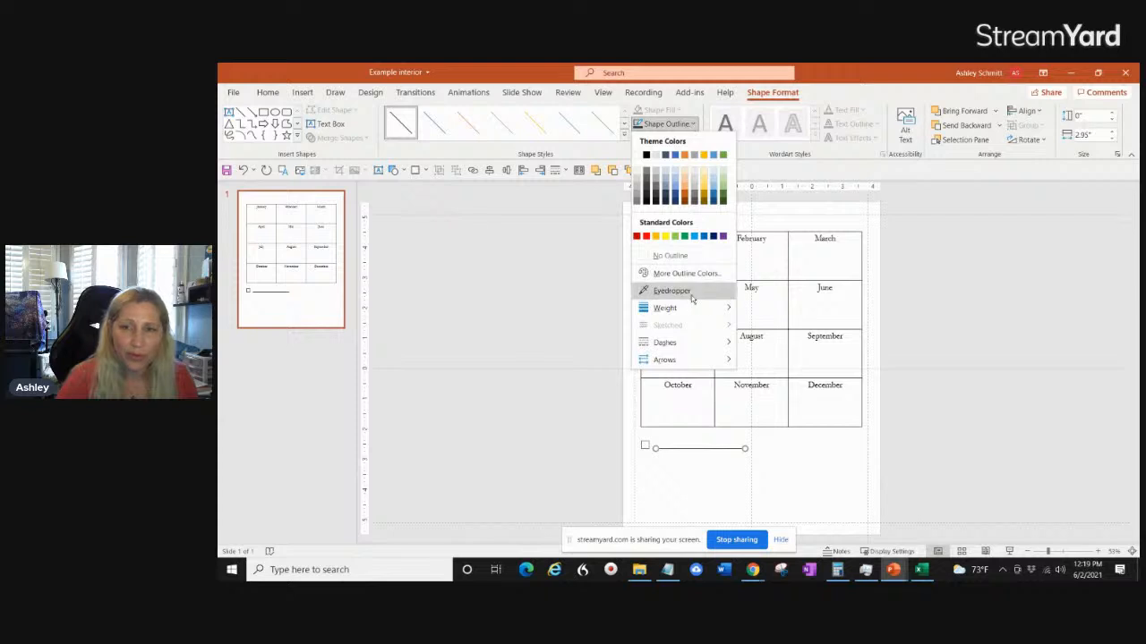
mouse_move(688, 313)
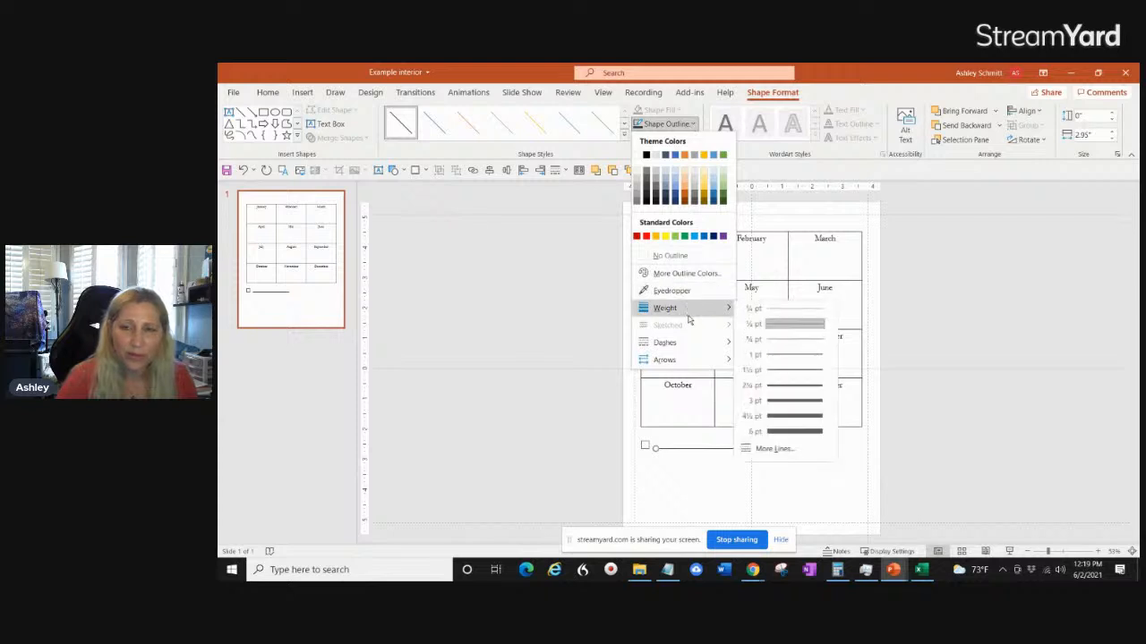
left_click(787, 358)
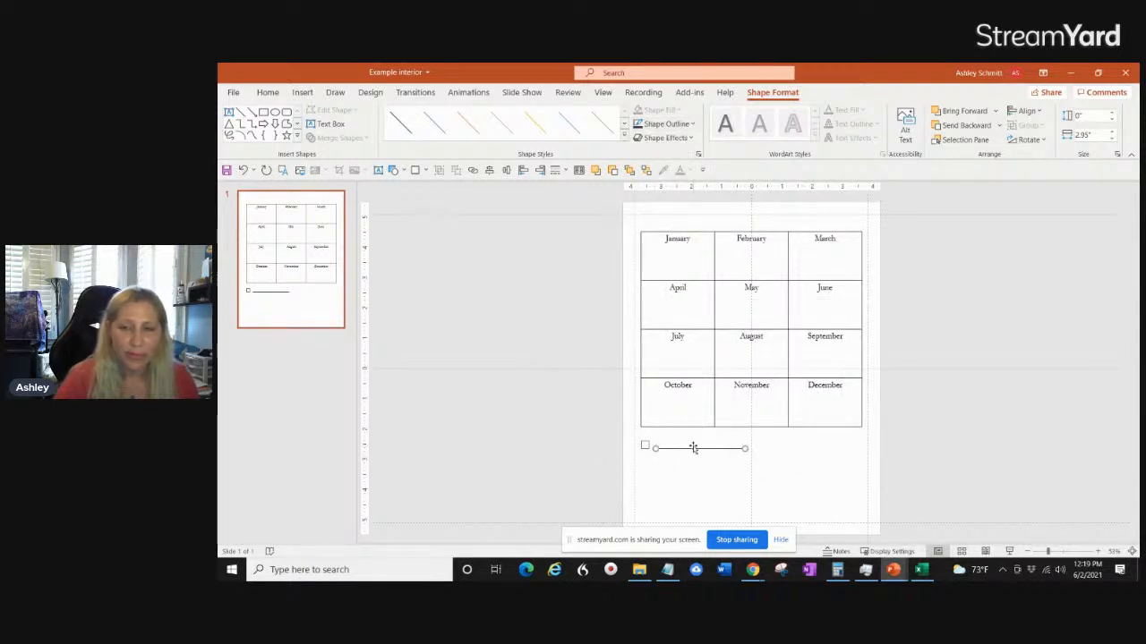
left_click(491, 448)
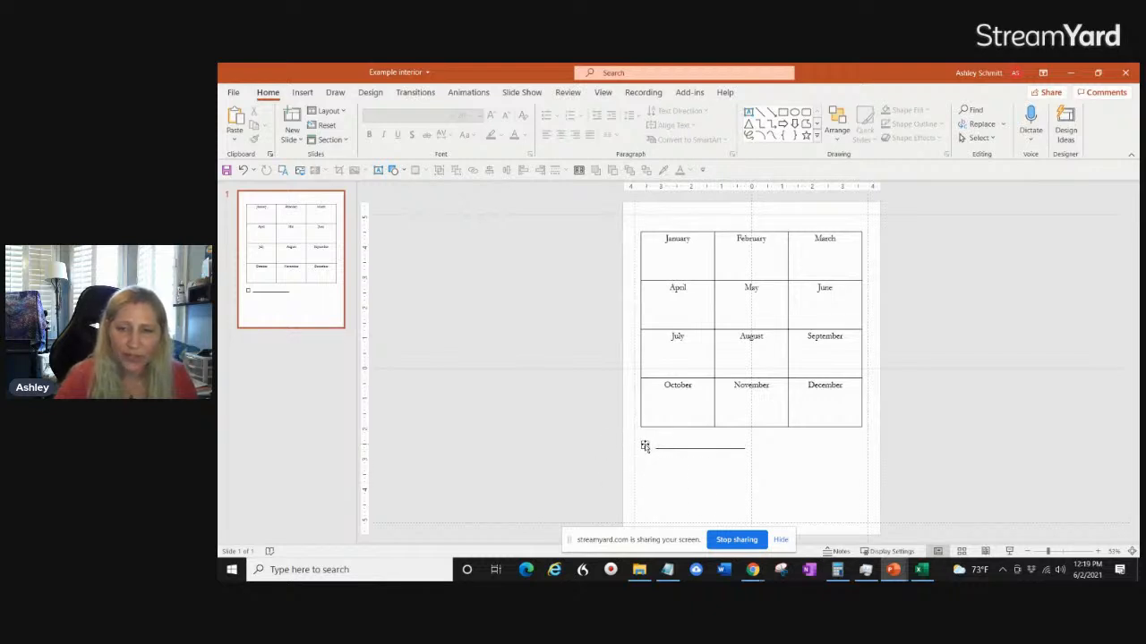
Shift the line slightly closer to the square and lengthen it to about 3.1 inches.
left_click(677, 450)
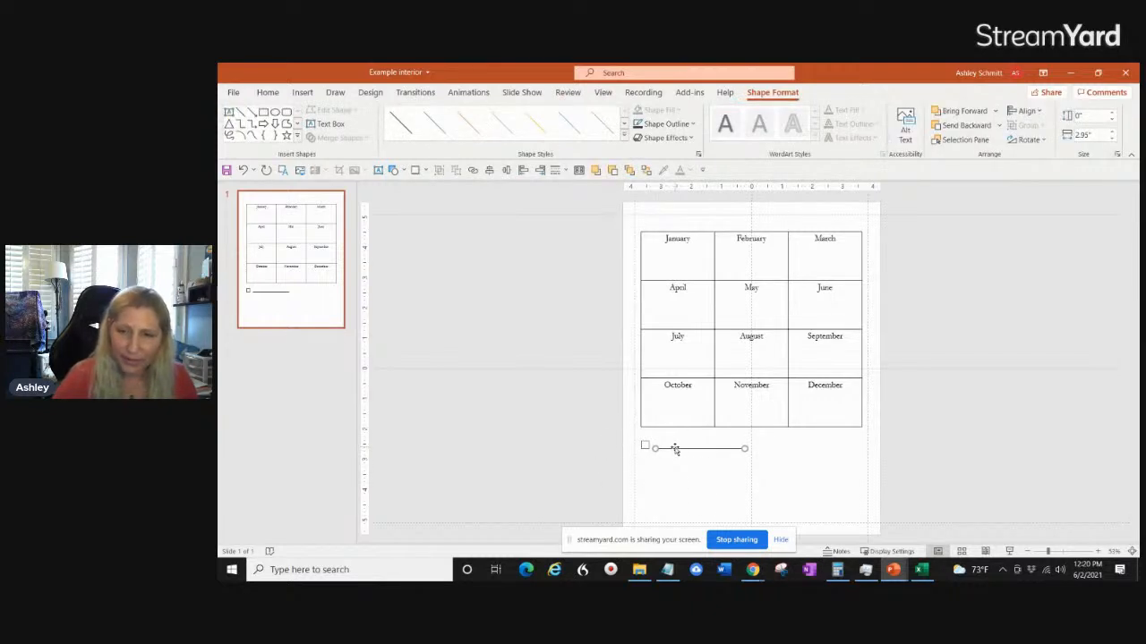
left_click(752, 462)
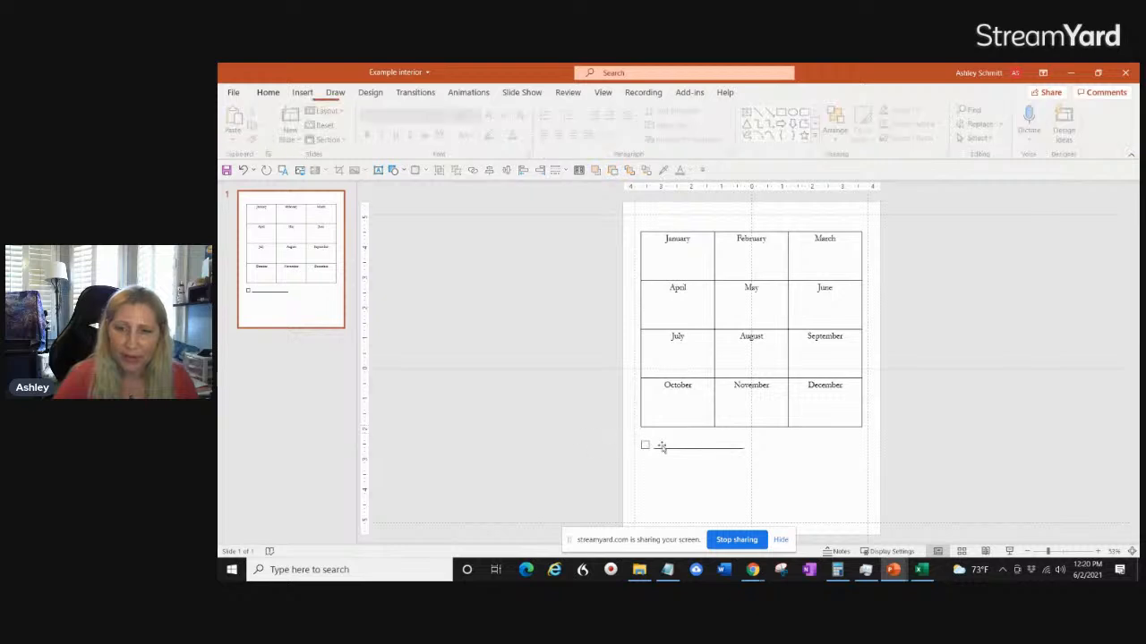
left_click(745, 448)
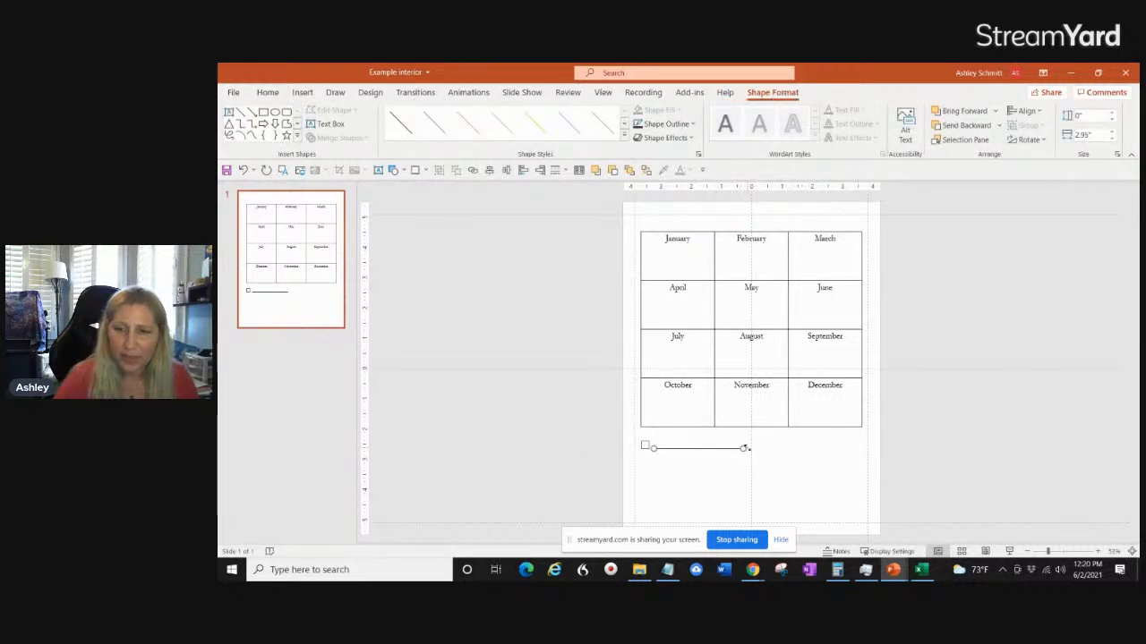
left_click_drag(743, 449, 745, 446)
left_click_drag(747, 447, 746, 447)
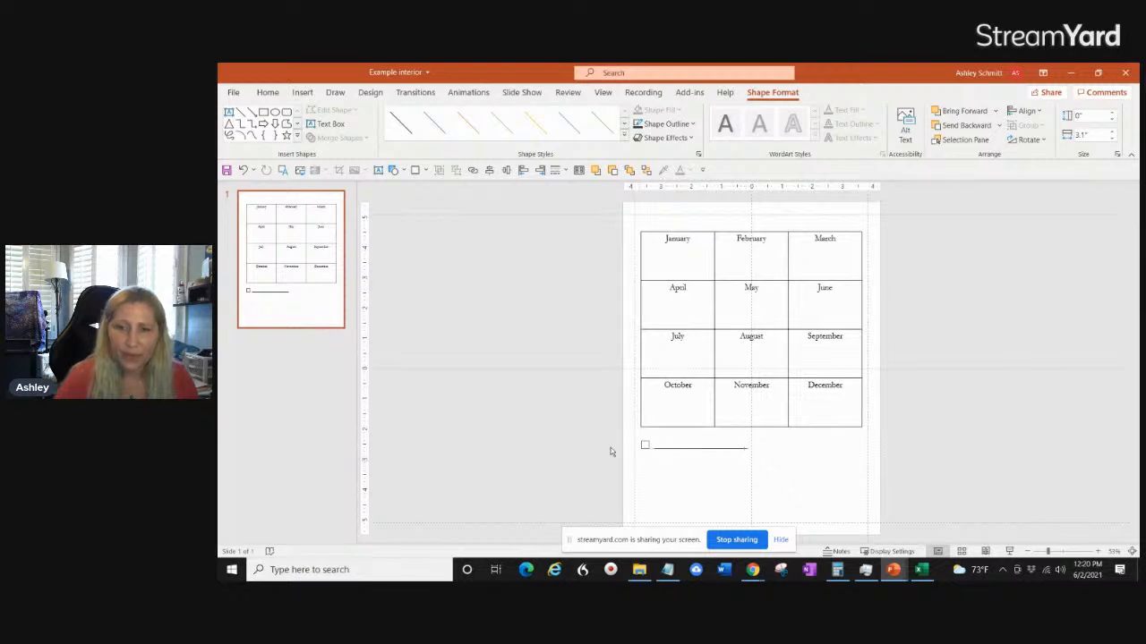
left_click(616, 451)
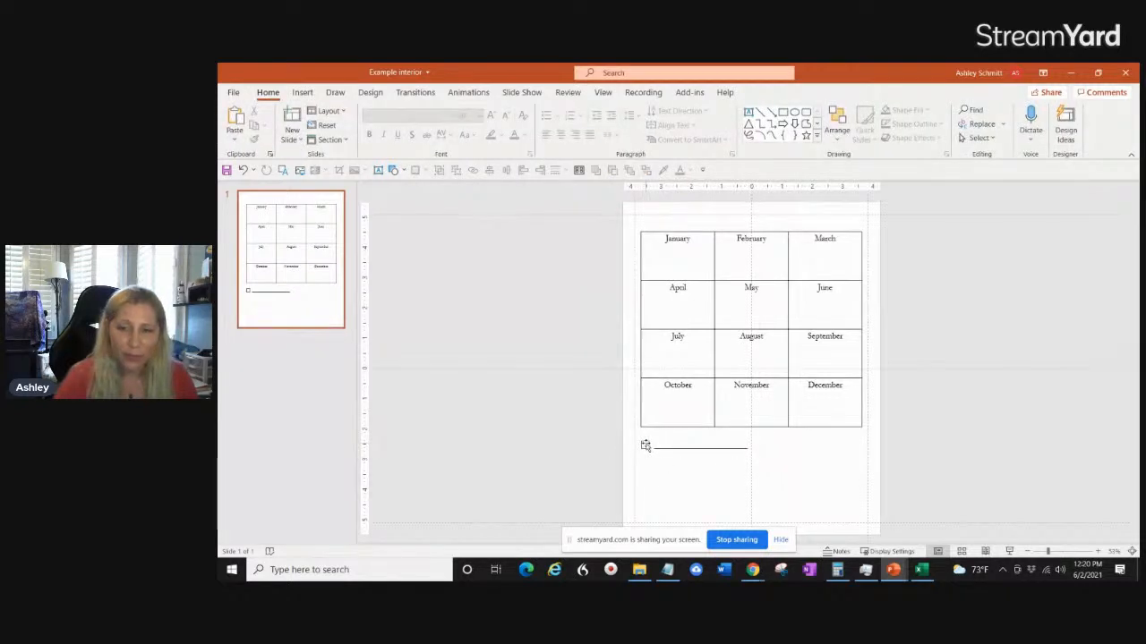
Group the small square and the line beside it into one object.
left_click(646, 445)
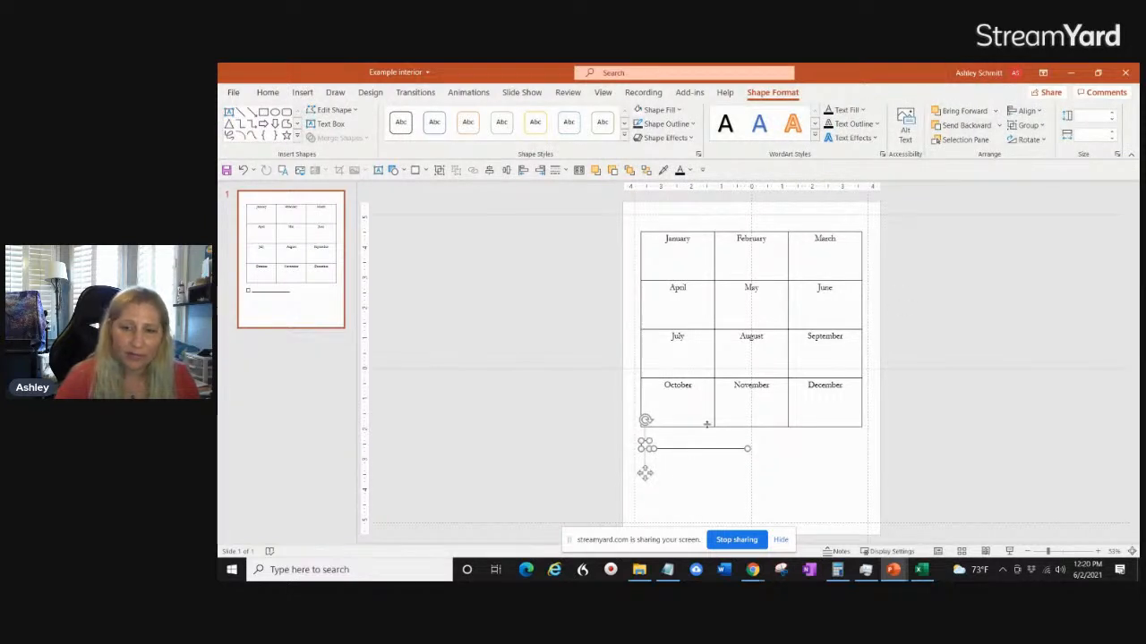
left_click(1031, 130)
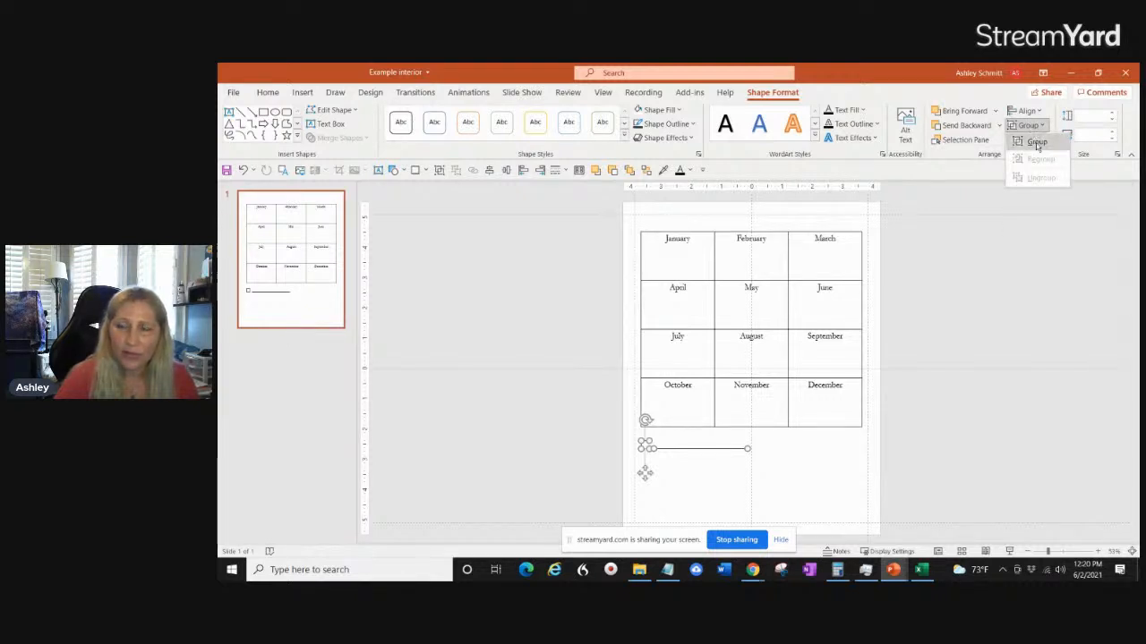
left_click(1036, 143)
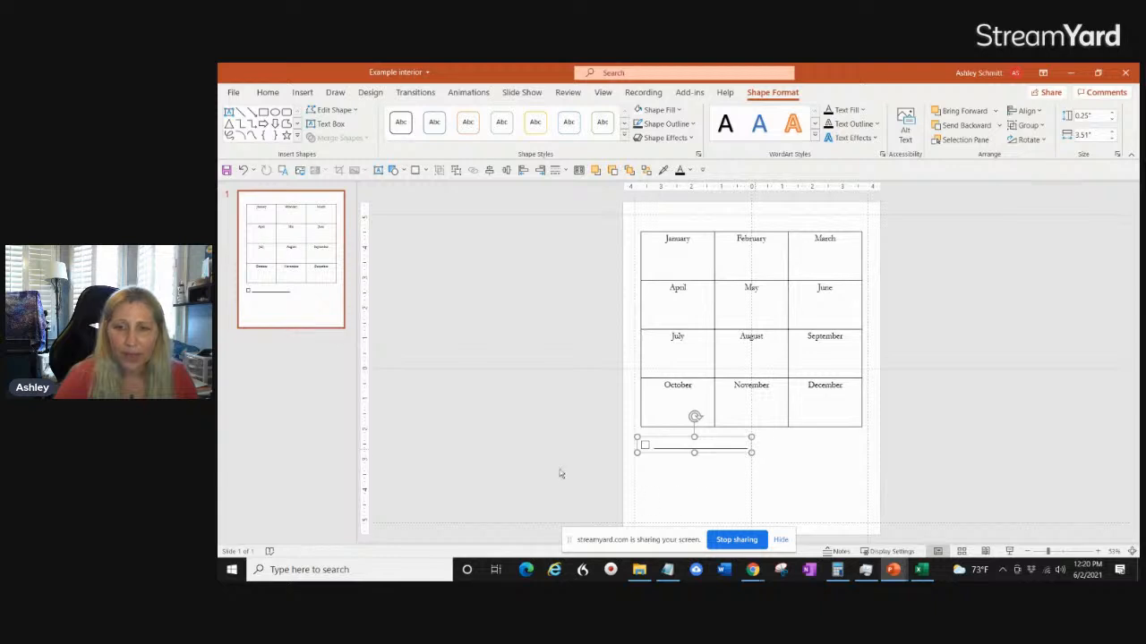